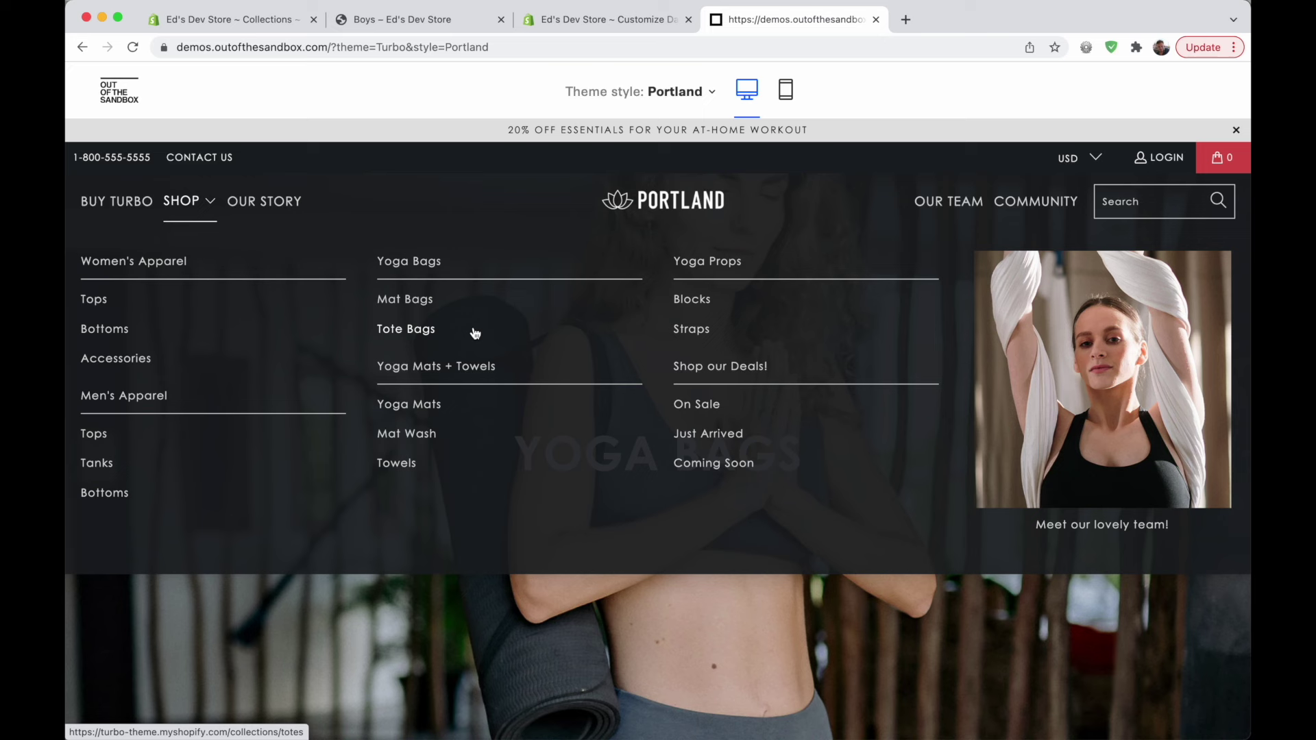
Open the Yoga Bags collection in the Portland theme demo and examine its banner, filters and product grid.
{"action": "left_click", "coordinate": [424, 266]}
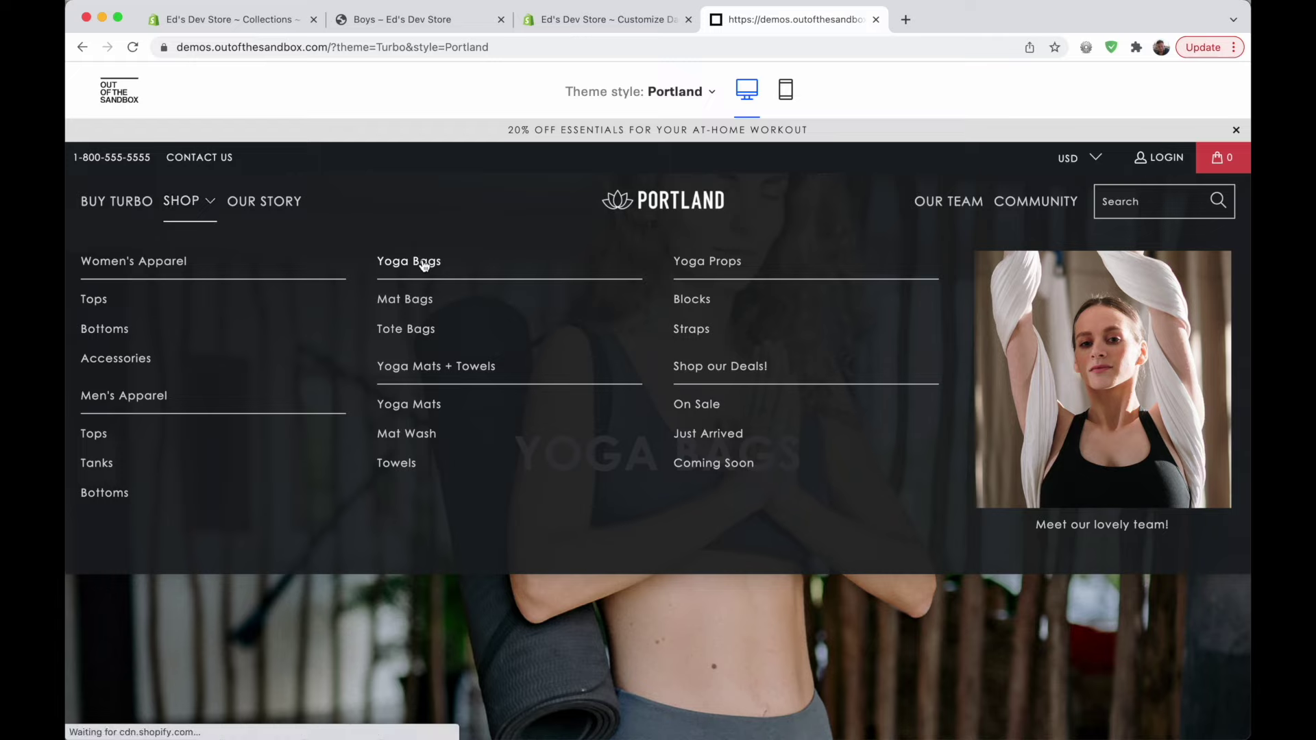
{"action": "scroll", "coordinate": [392, 406], "scroll_direction": "down", "scroll_amount": 6}
{"action": "scroll", "coordinate": [392, 411], "scroll_direction": "down", "scroll_amount": 7}
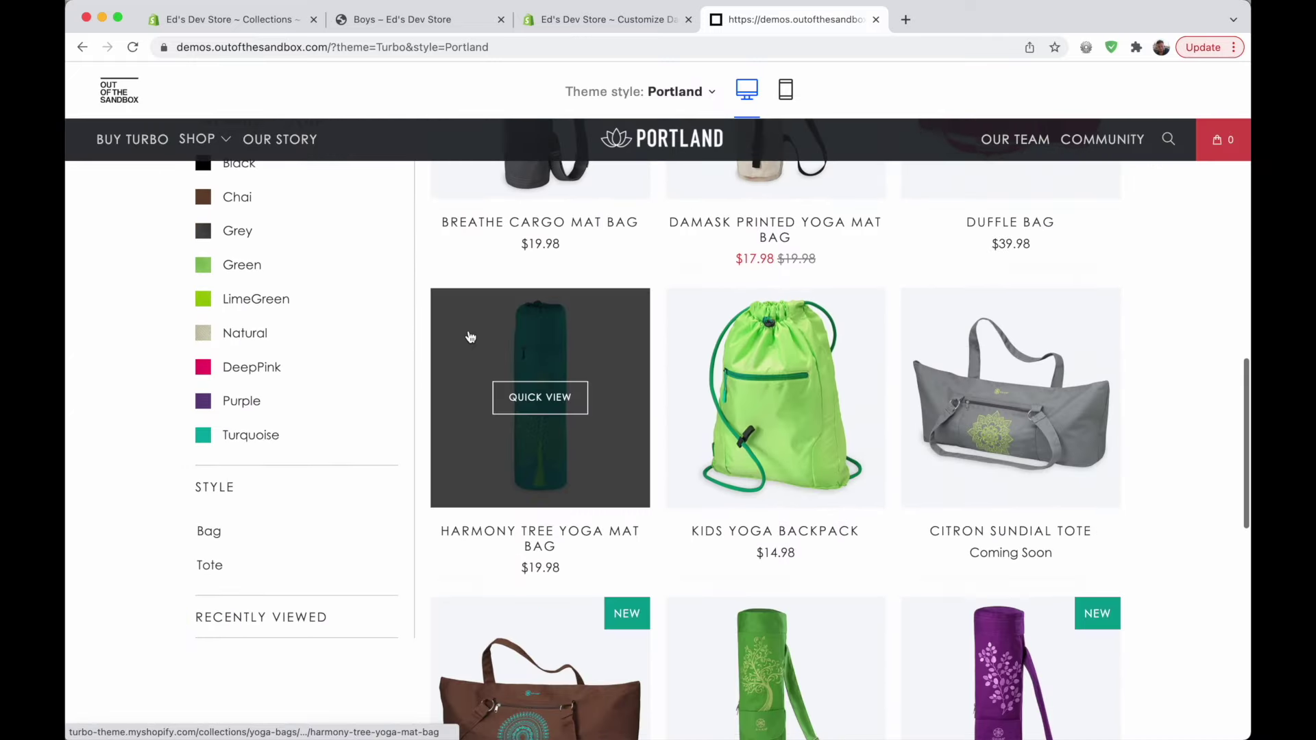
{"action": "scroll", "coordinate": [470, 335], "scroll_direction": "down", "scroll_amount": 9}
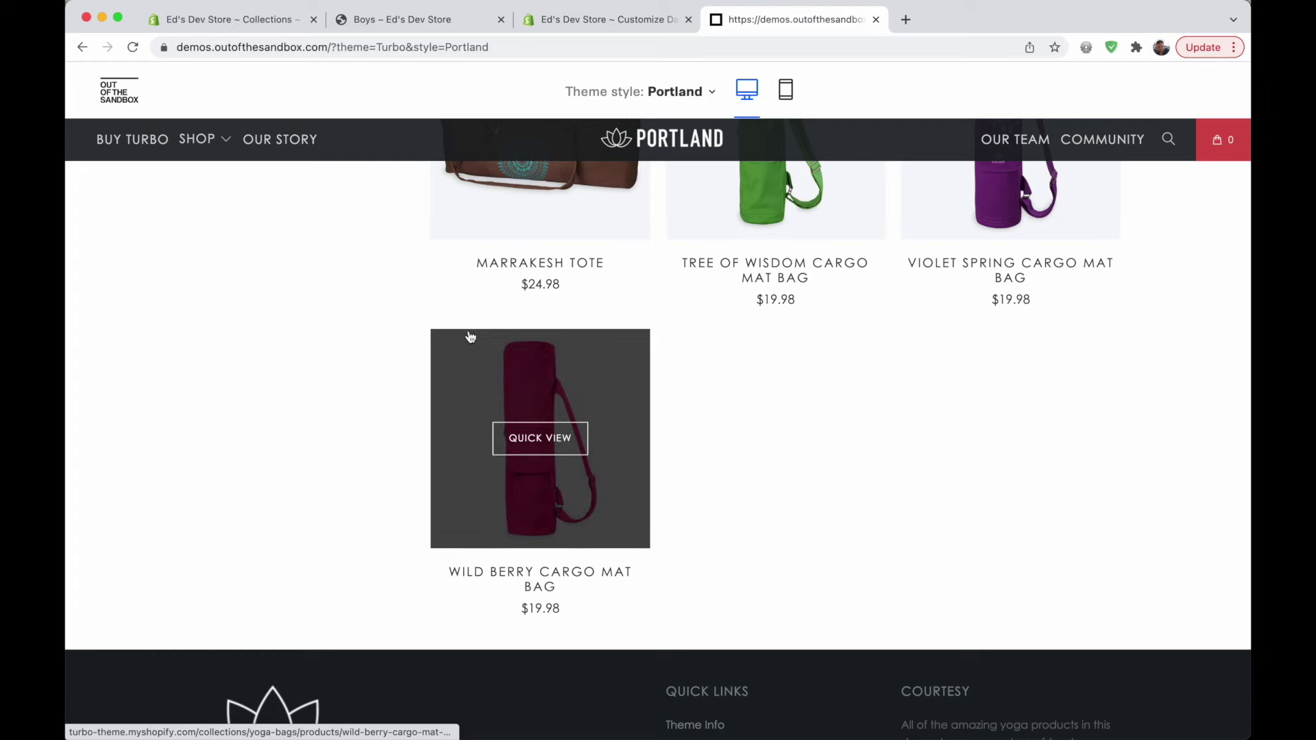
{"action": "scroll", "coordinate": [470, 336], "scroll_direction": "up", "scroll_amount": 15}
{"action": "scroll", "coordinate": [470, 337], "scroll_direction": "up", "scroll_amount": 3}
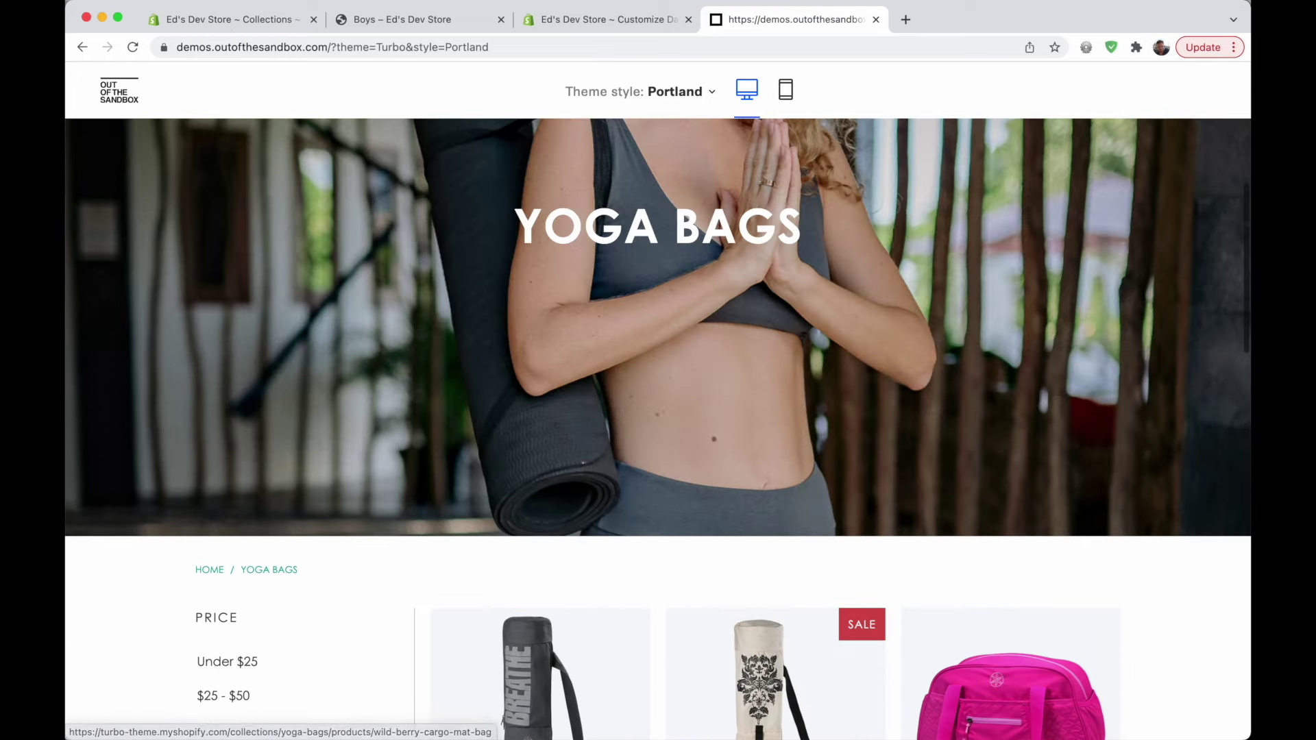
Switch to the store's Boys collection page and examine its intro text, subcollection links and products.
{"action": "left_click", "coordinate": [436, 22]}
{"action": "scroll", "coordinate": [403, 436], "scroll_direction": "up", "scroll_amount": 2}
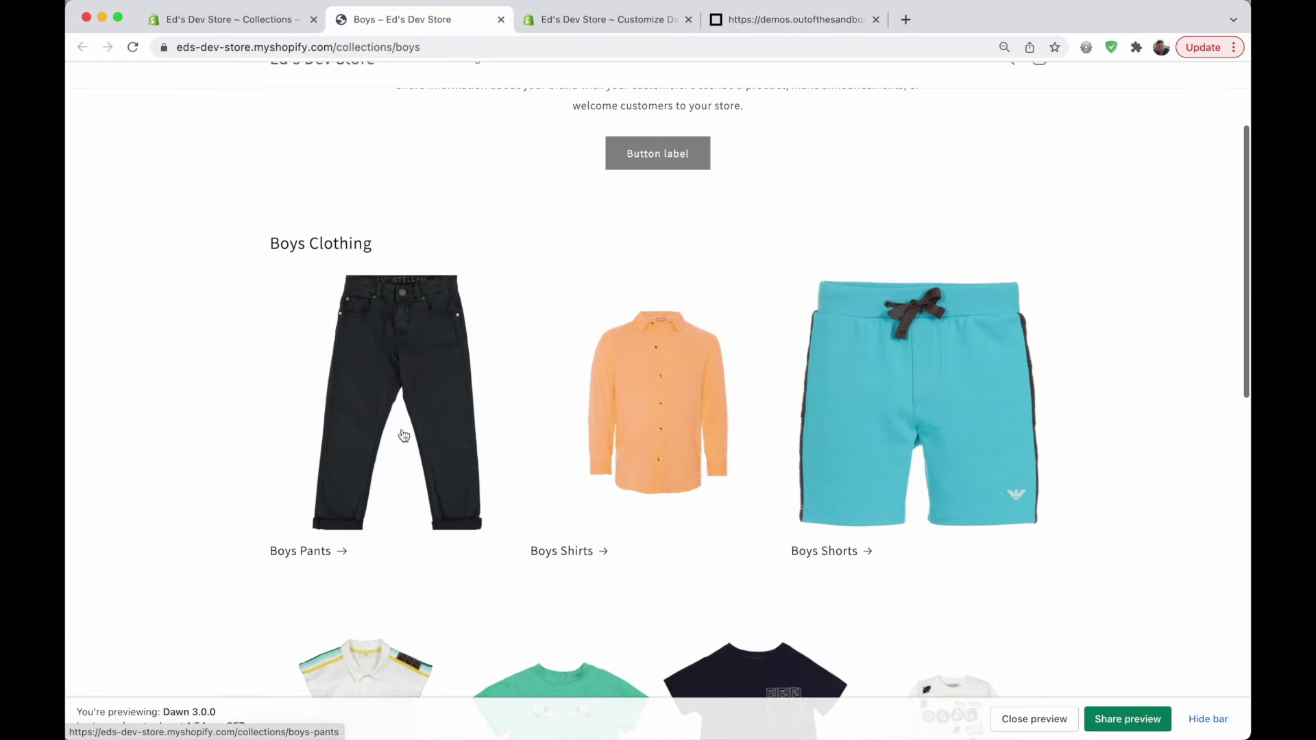
{"action": "scroll", "coordinate": [173, 326], "scroll_direction": "down", "scroll_amount": 1}
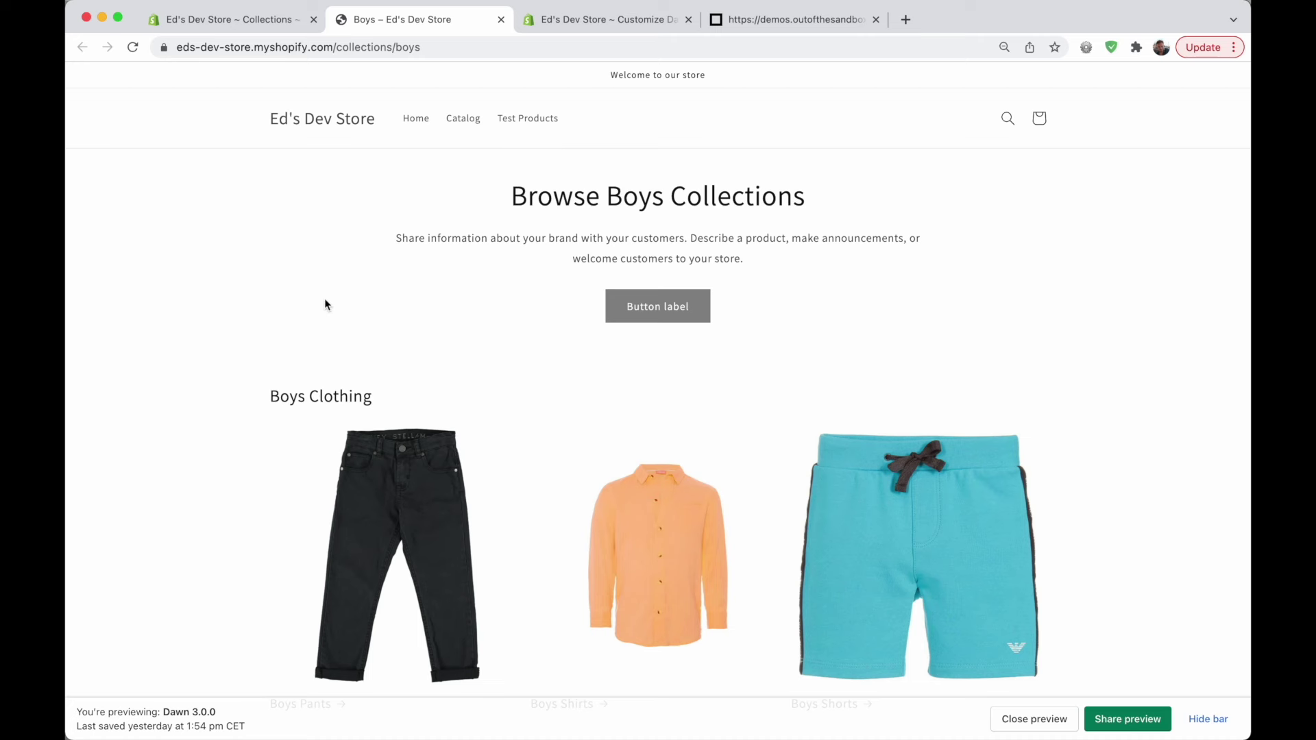
{"action": "scroll", "coordinate": [323, 299], "scroll_direction": "down", "scroll_amount": 2}
{"action": "scroll", "coordinate": [324, 300], "scroll_direction": "up", "scroll_amount": 2}
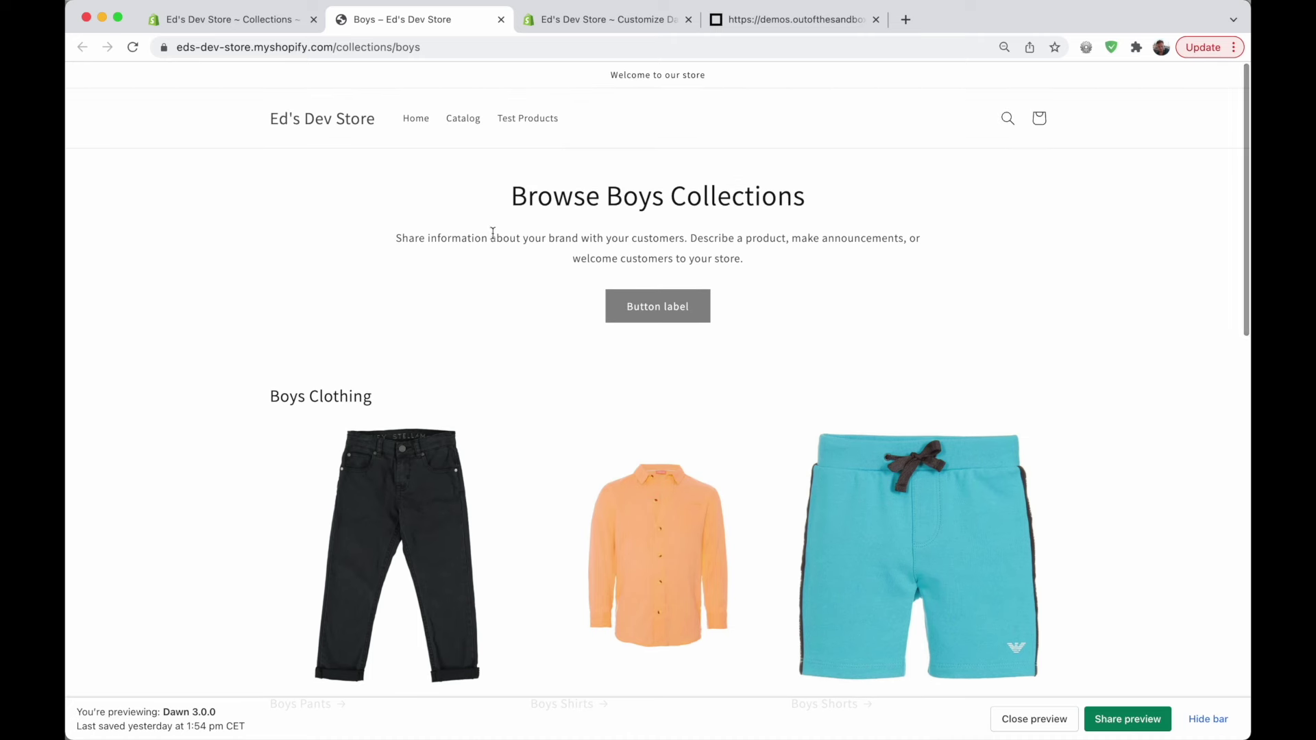
{"action": "scroll", "coordinate": [231, 352], "scroll_direction": "down", "scroll_amount": 2}
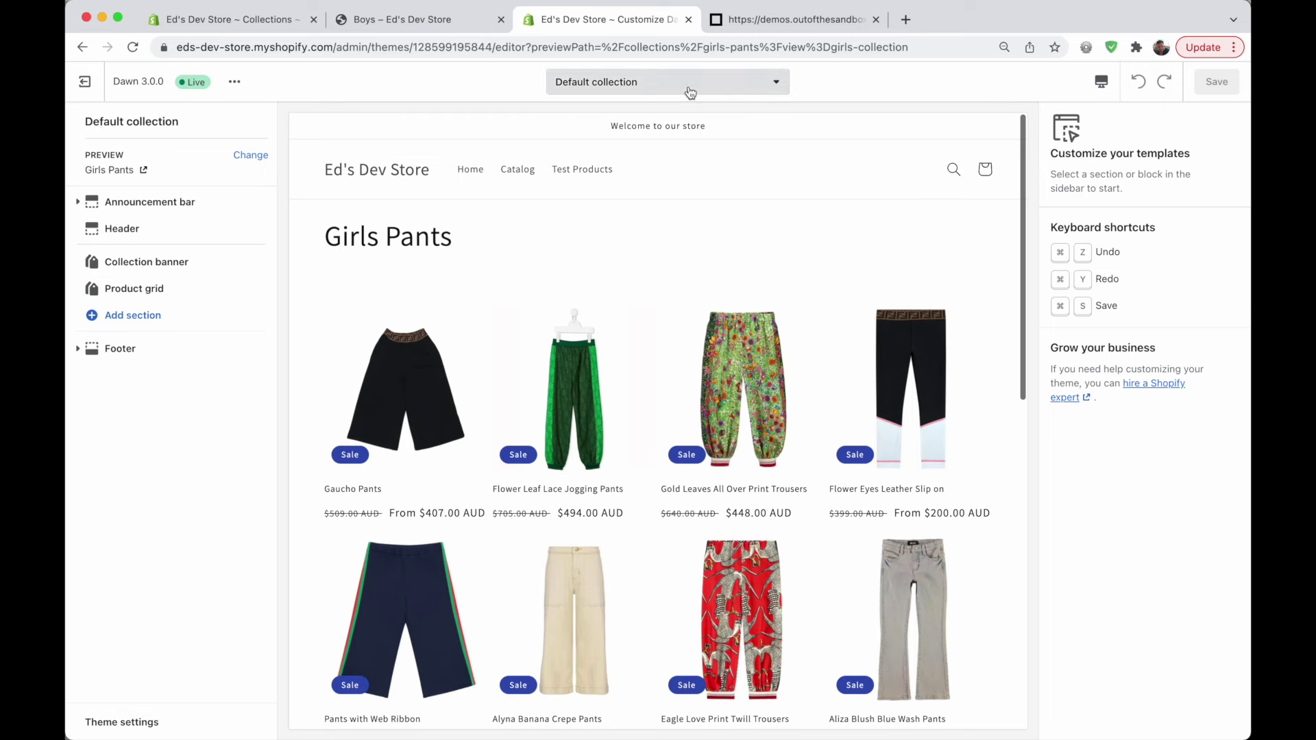
Show the theme's available collection templates in the theme editor.
{"action": "left_click", "coordinate": [693, 86]}
{"action": "left_click", "coordinate": [768, 244]}
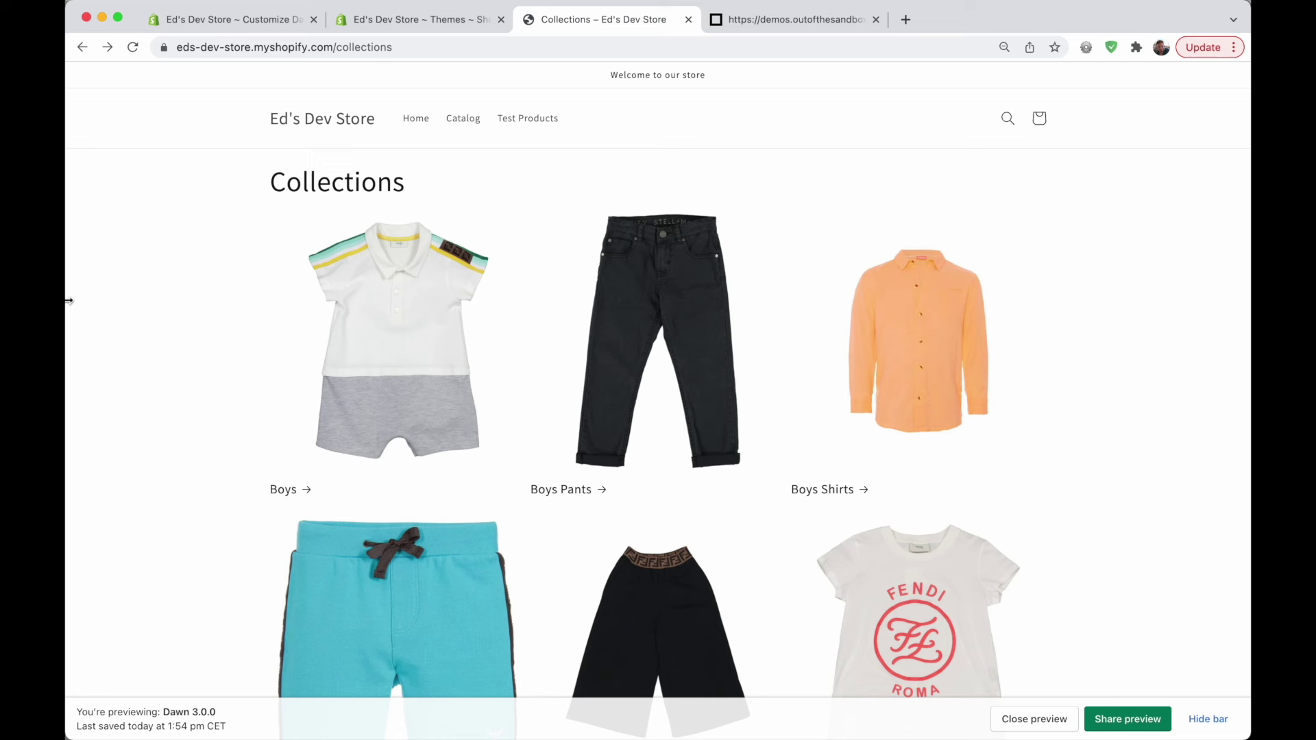
Highlight the /collections path in the page address and look over all collections listed on that page.
{"action": "left_click", "coordinate": [331, 45]}
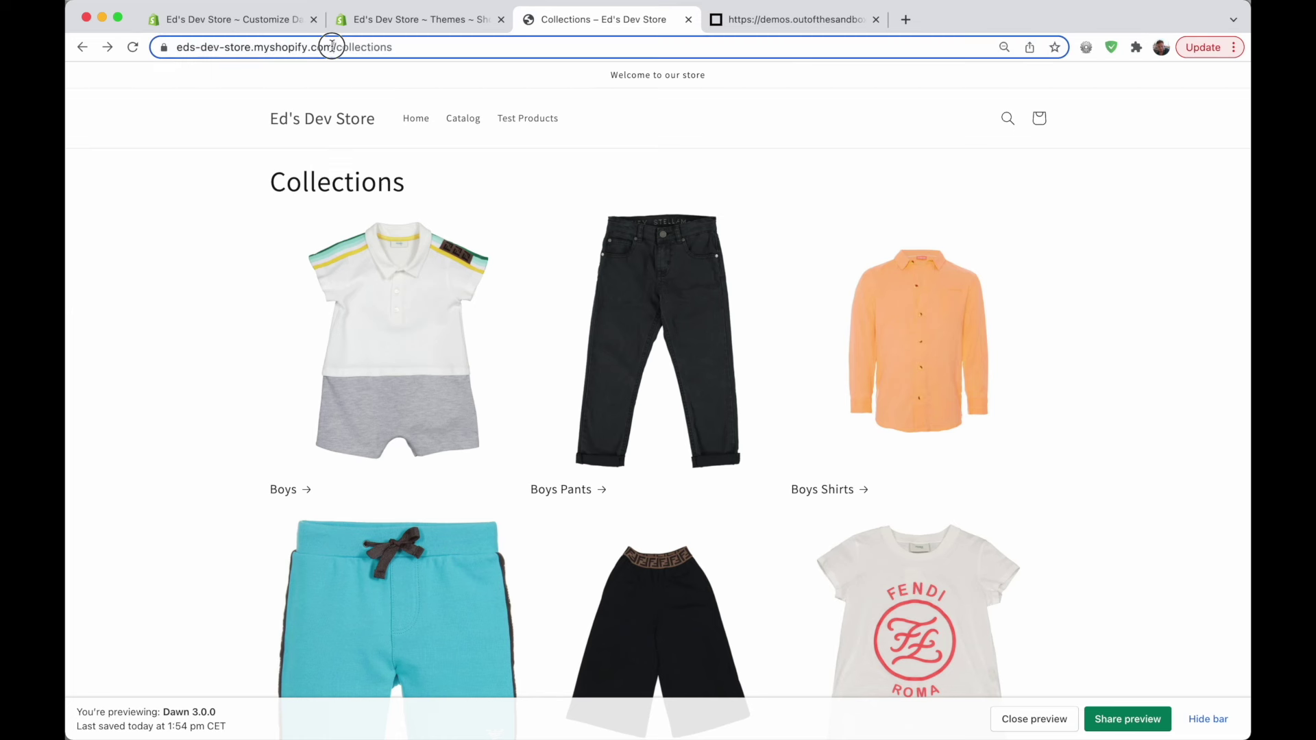
{"action": "left_click_drag", "start_coordinate": [332, 46], "coordinate": [406, 46]}
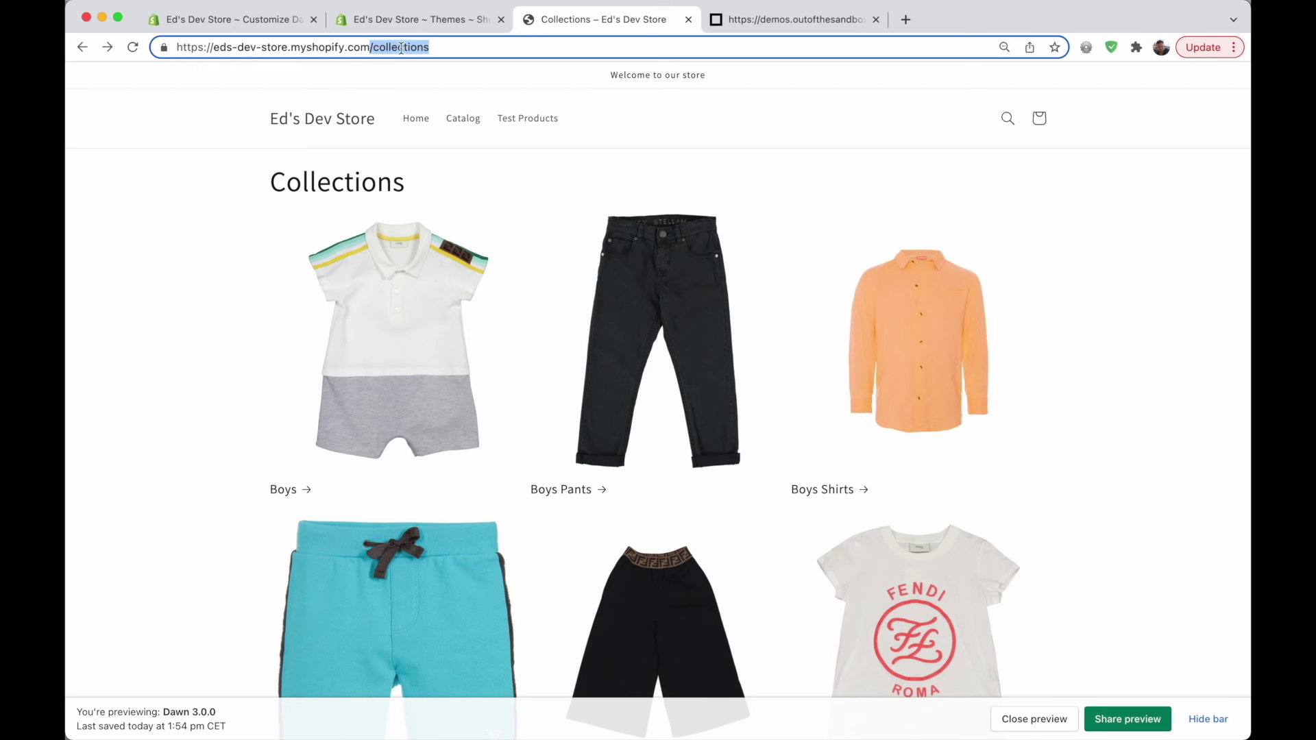
{"action": "left_click", "coordinate": [210, 226]}
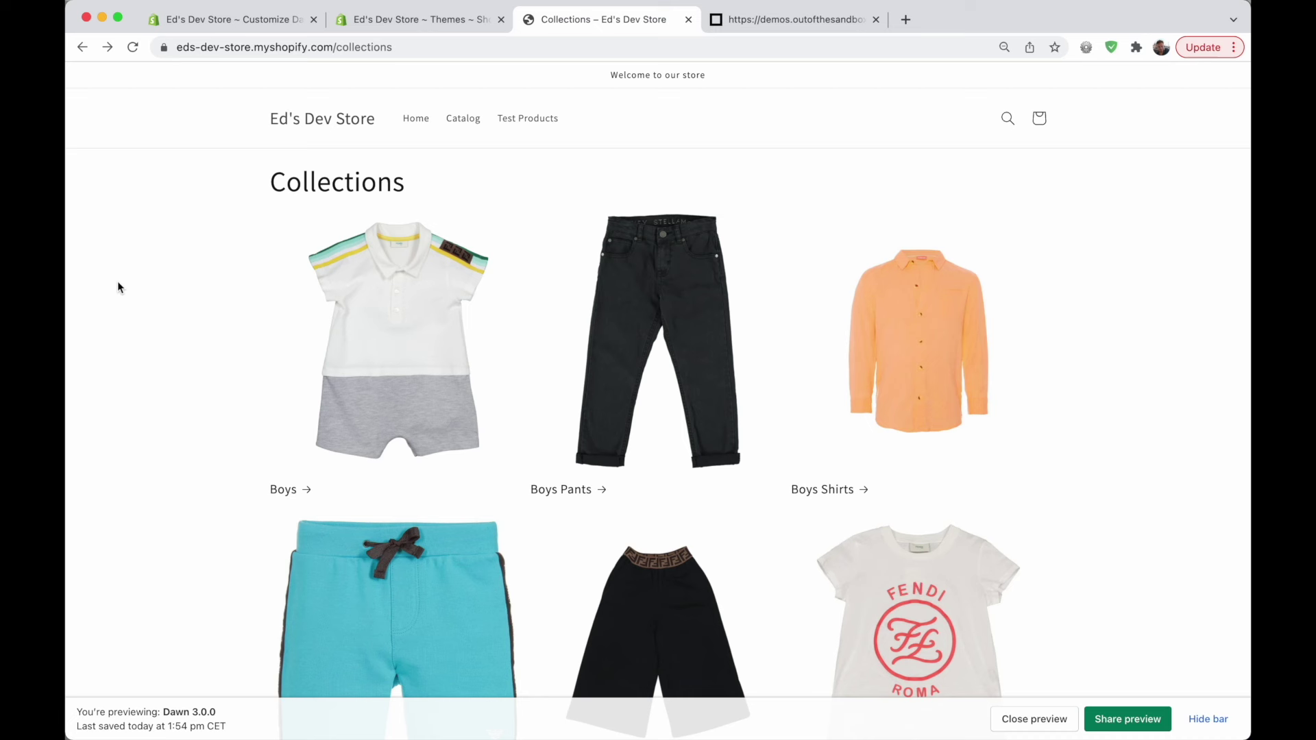
{"action": "left_click_drag", "start_coordinate": [341, 46], "coordinate": [425, 44]}
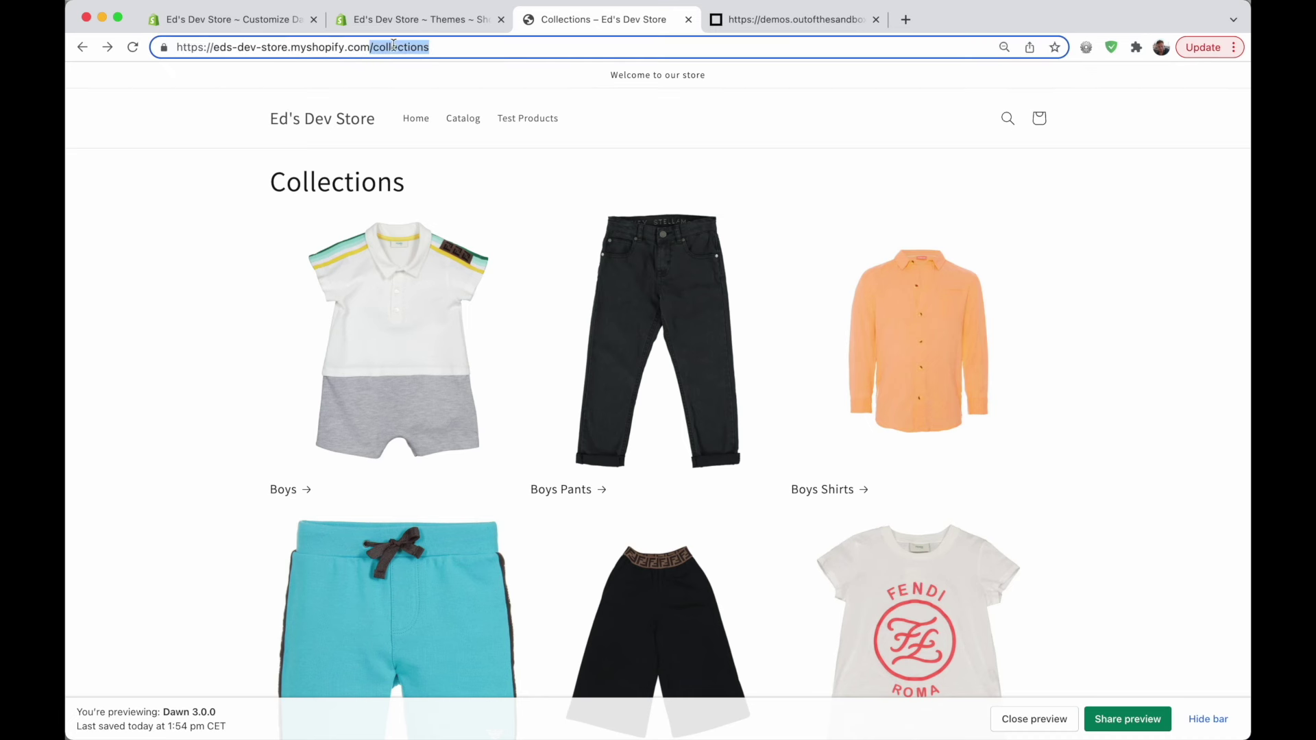
{"action": "left_click", "coordinate": [171, 285]}
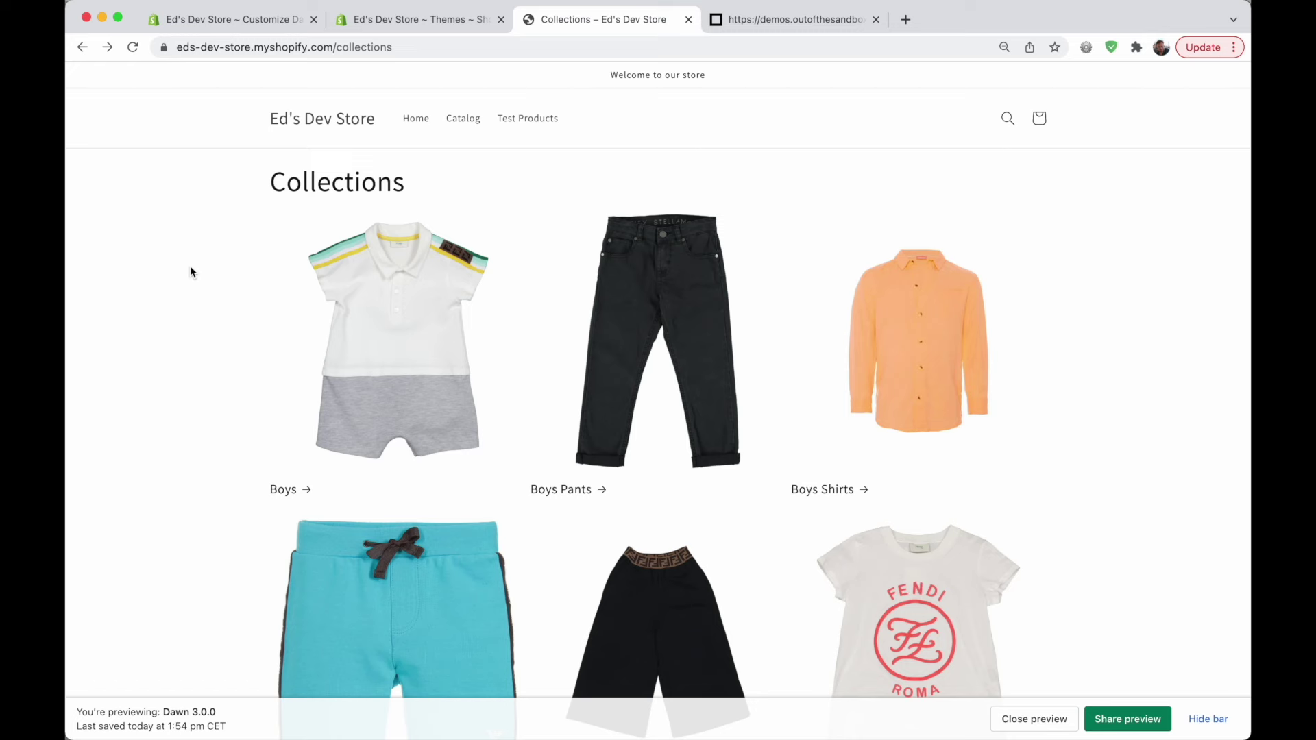
{"action": "scroll", "coordinate": [191, 266], "scroll_direction": "down", "scroll_amount": 5}
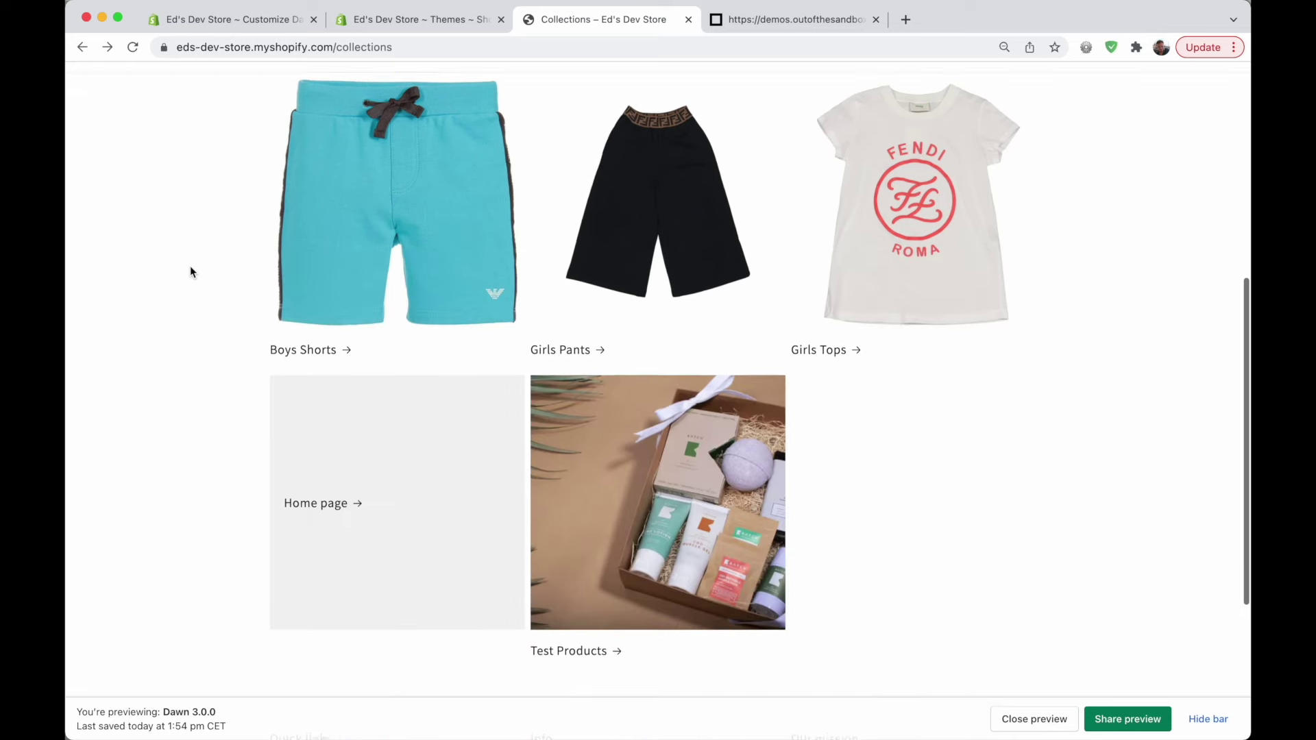
{"action": "scroll", "coordinate": [191, 266], "scroll_direction": "up", "scroll_amount": 10}
Load the Collections list template in the theme editor and check its options for sorting collections.
{"action": "left_click", "coordinate": [418, 20]}
{"action": "left_click", "coordinate": [719, 83]}
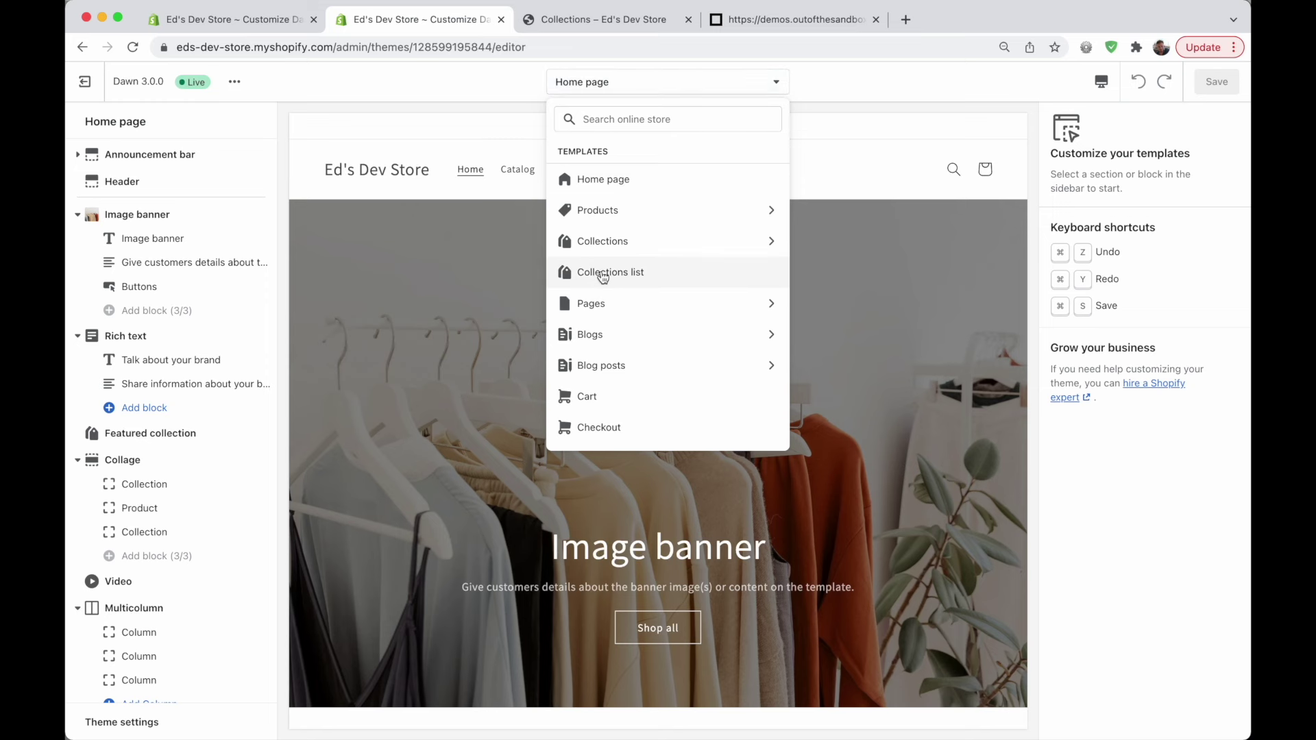
{"action": "left_click", "coordinate": [643, 274]}
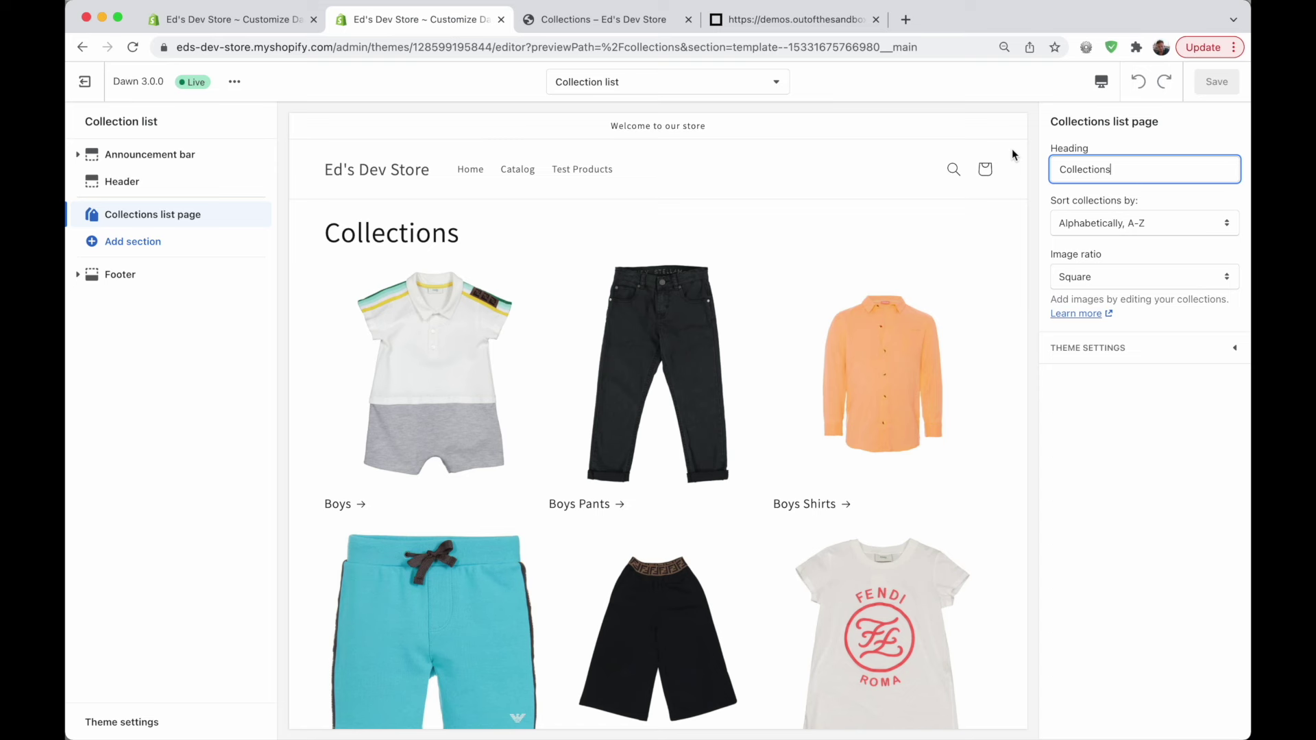
{"action": "left_click", "coordinate": [1158, 224]}
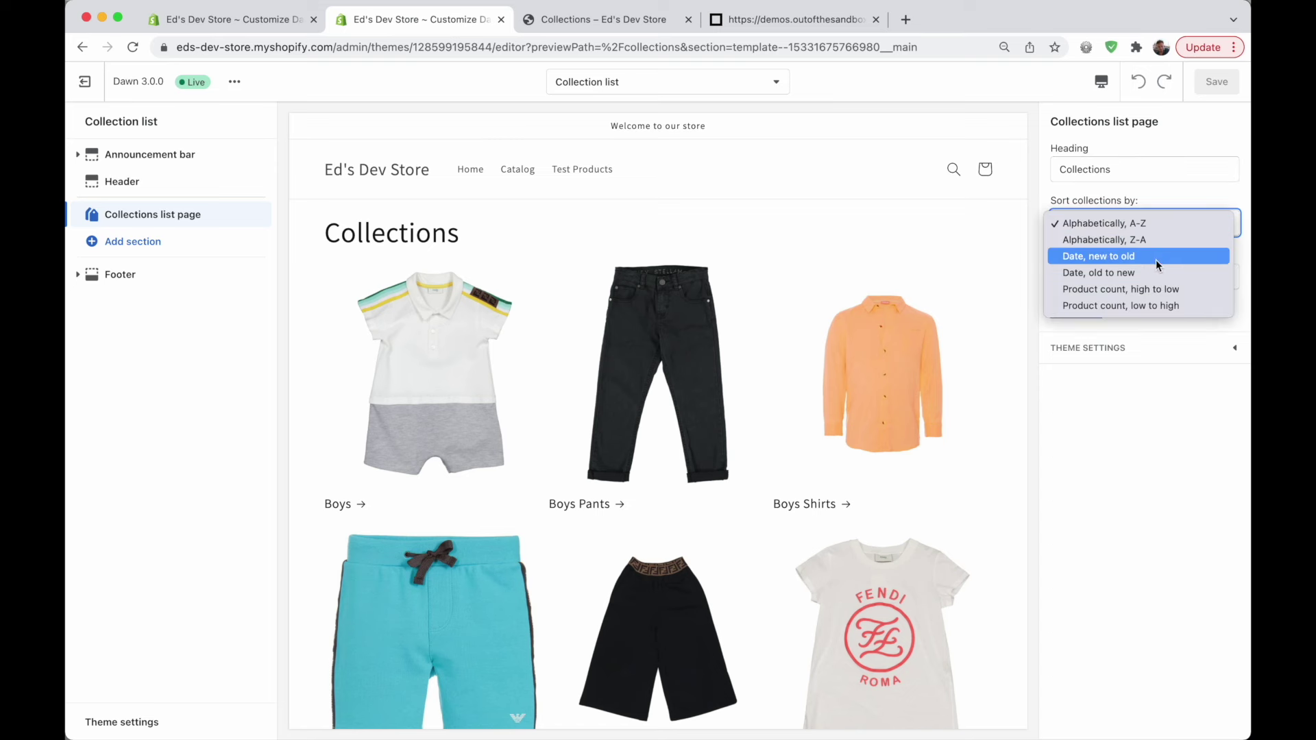
{"action": "left_click", "coordinate": [552, 355]}
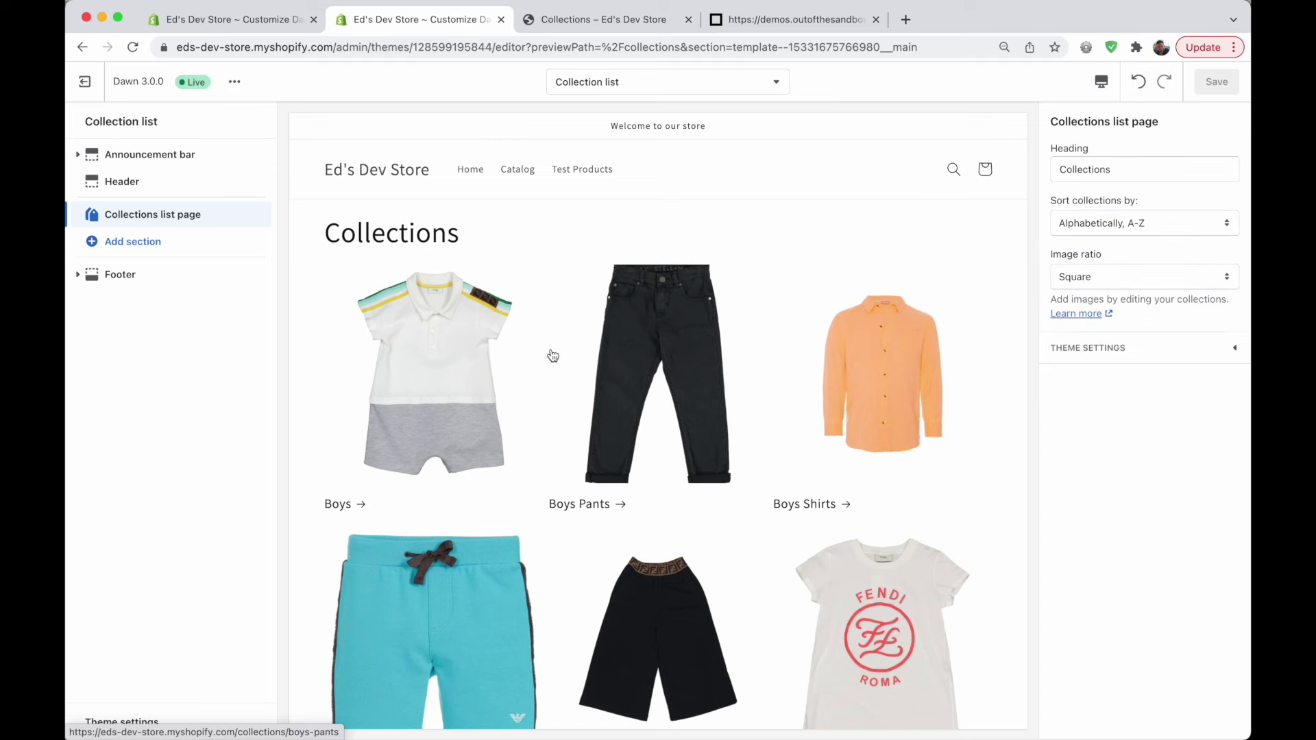
Look over the collections shown in the Collections list template preview.
{"action": "scroll", "coordinate": [552, 355], "scroll_direction": "down", "scroll_amount": 3}
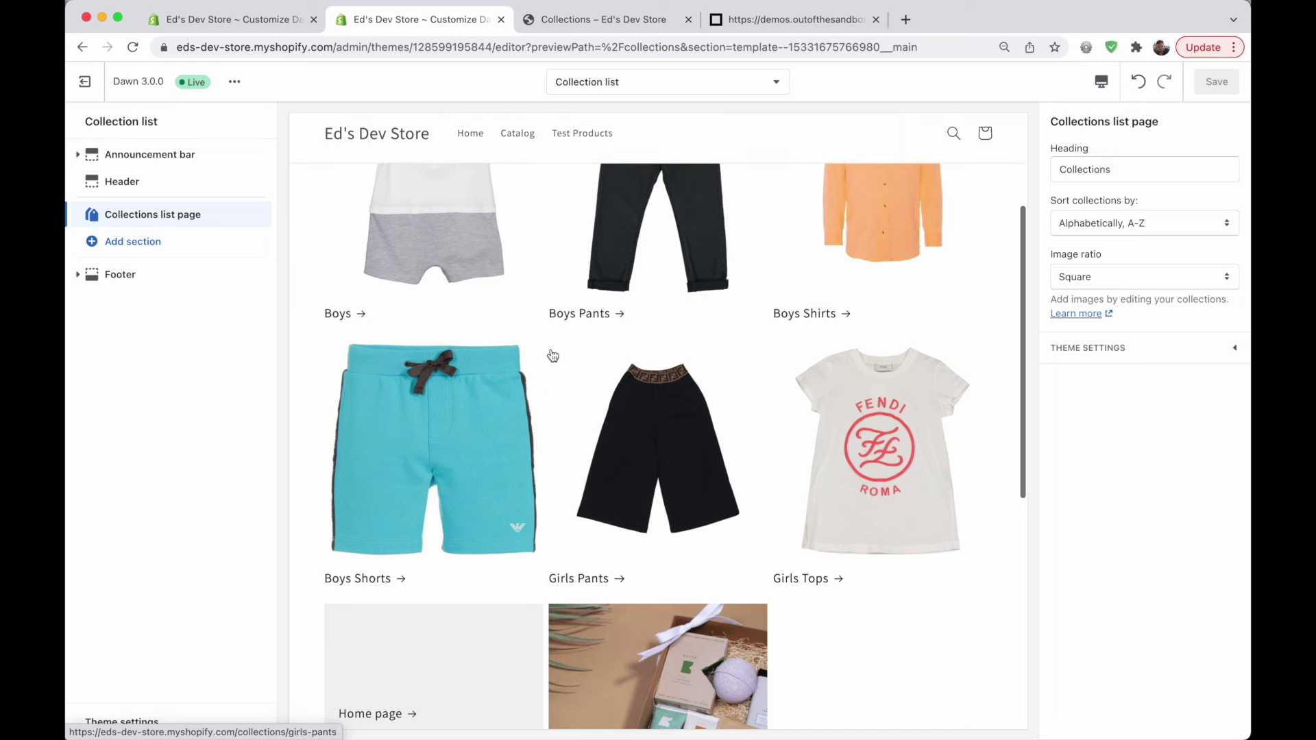
{"action": "scroll", "coordinate": [553, 355], "scroll_direction": "up", "scroll_amount": 3}
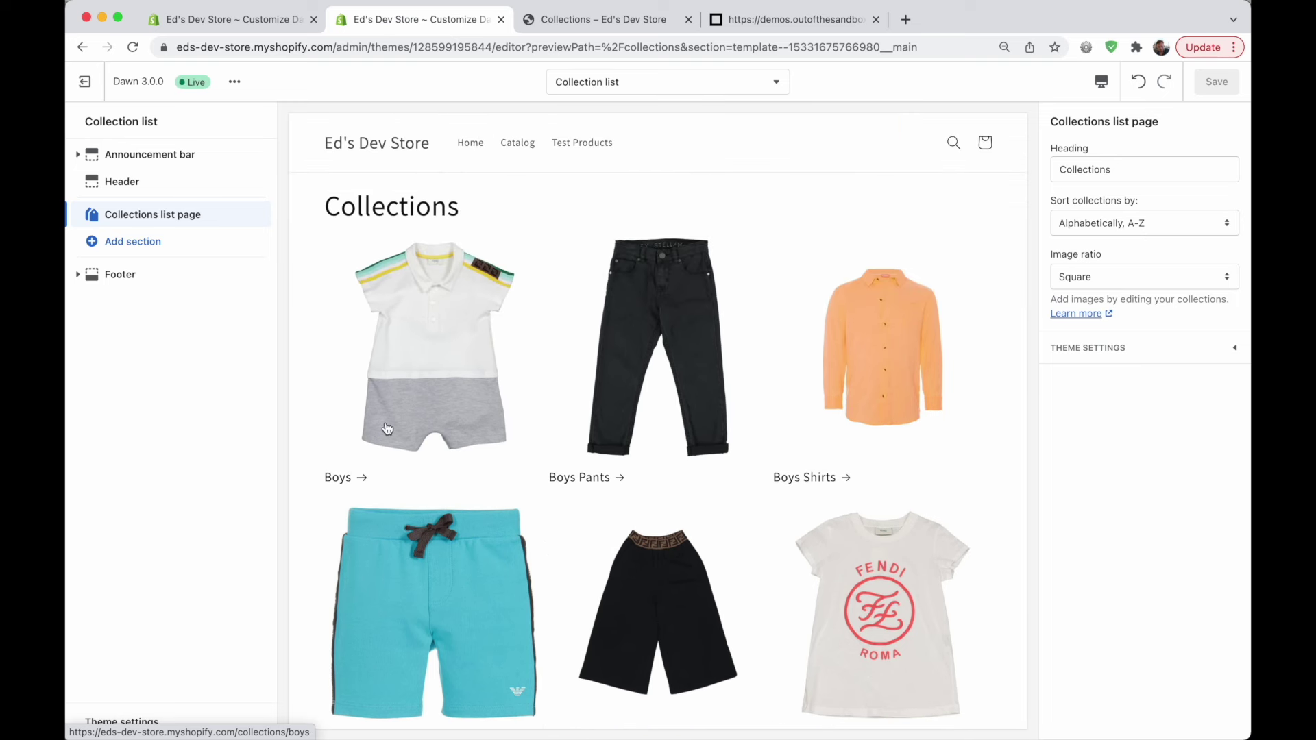
{"action": "scroll", "coordinate": [431, 379], "scroll_direction": "down", "scroll_amount": 1}
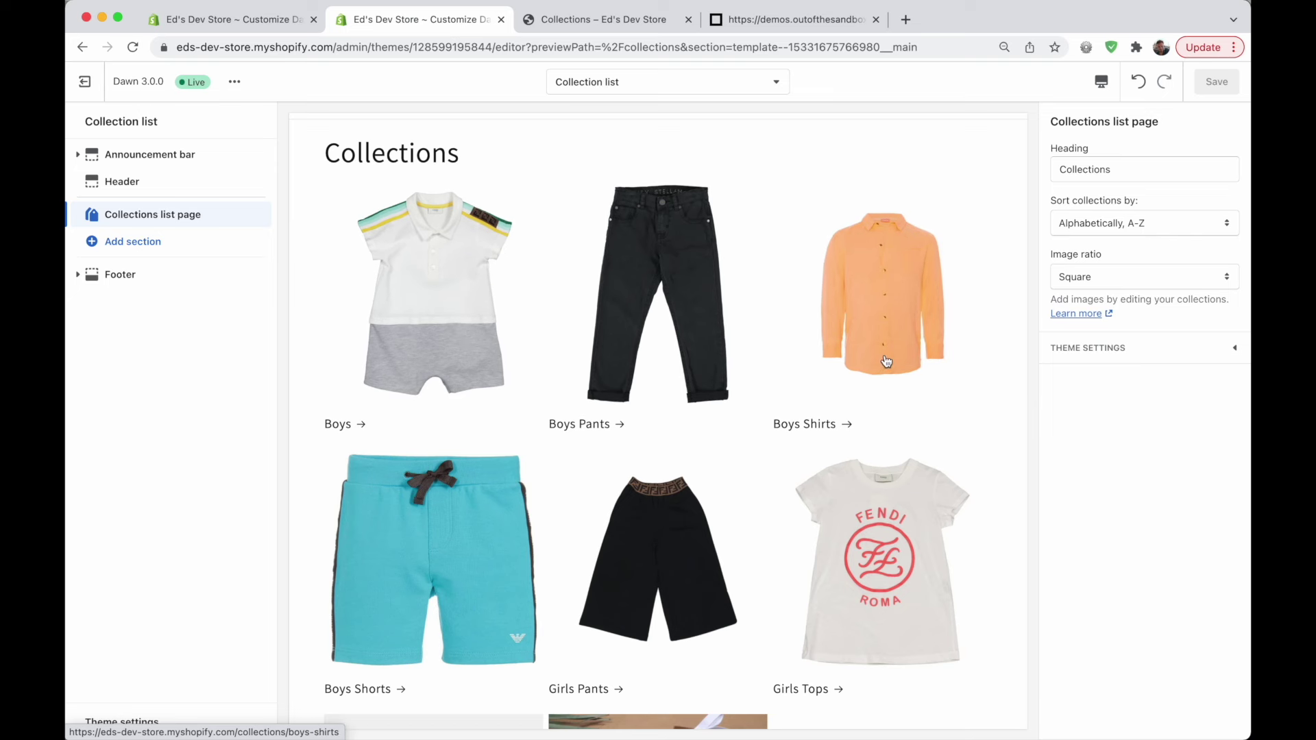
{"action": "scroll", "coordinate": [434, 590], "scroll_direction": "down", "scroll_amount": 5}
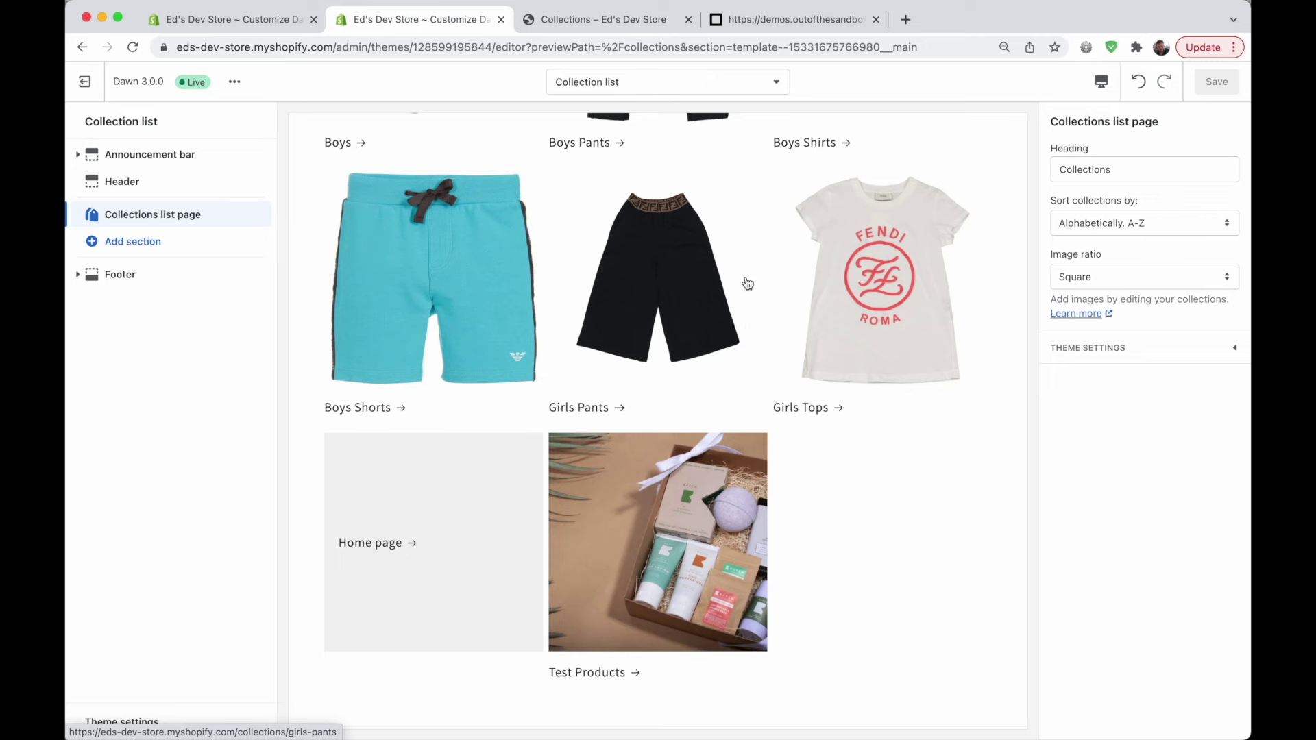
{"action": "scroll", "coordinate": [811, 519], "scroll_direction": "up", "scroll_amount": 5}
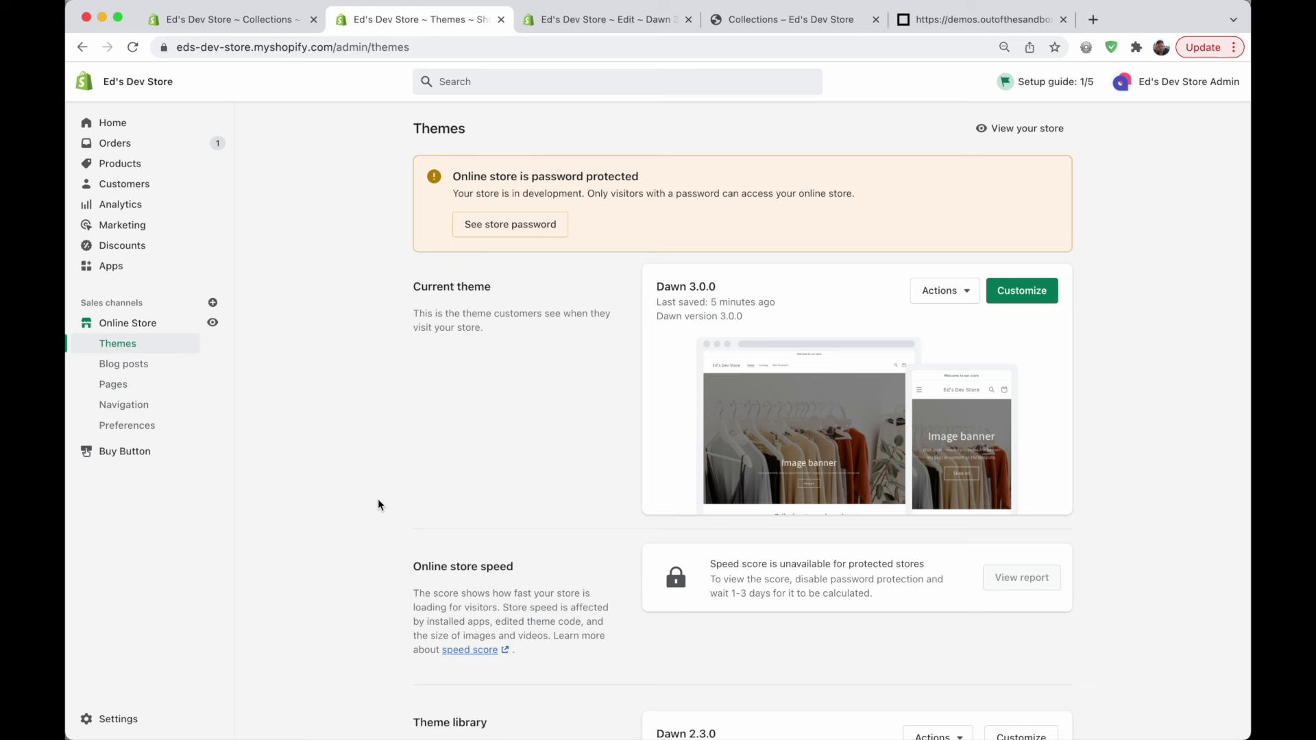
Customize the Dawn 3.0.0 theme and load its Default collection template.
{"action": "left_click", "coordinate": [1033, 291]}
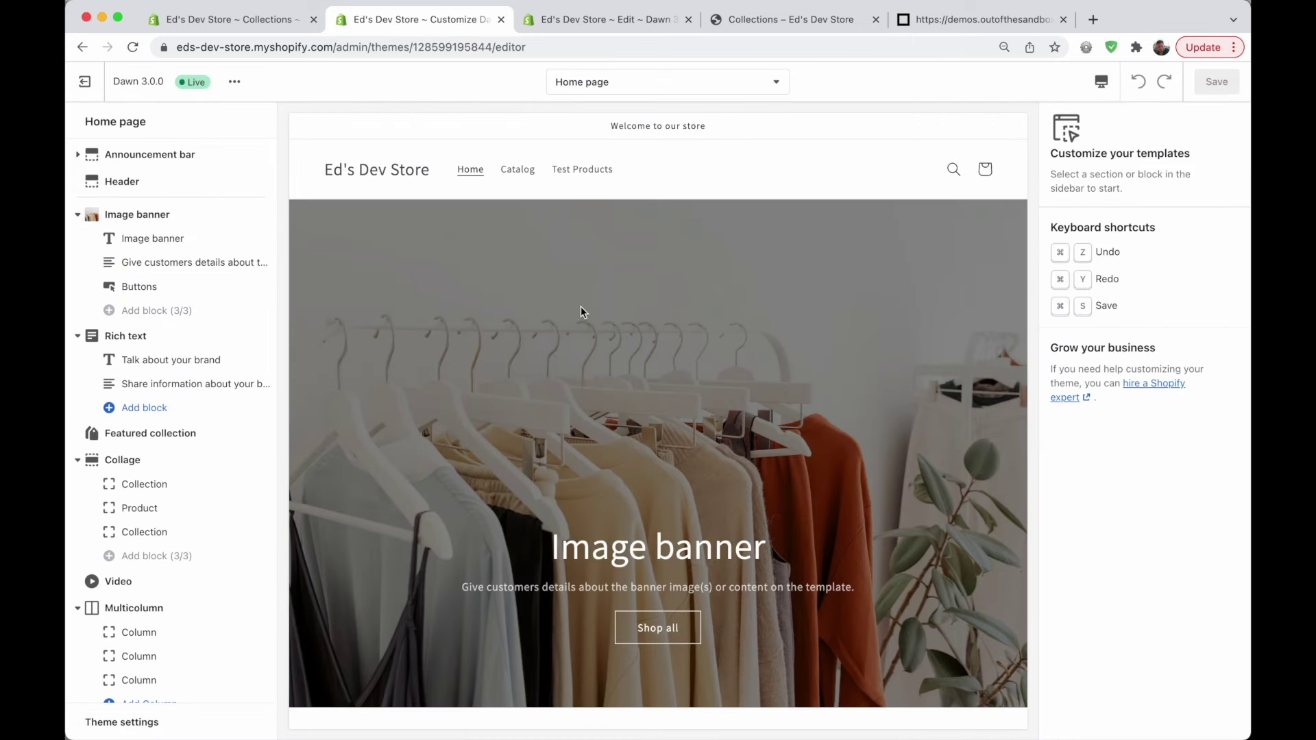
{"action": "left_click", "coordinate": [664, 84]}
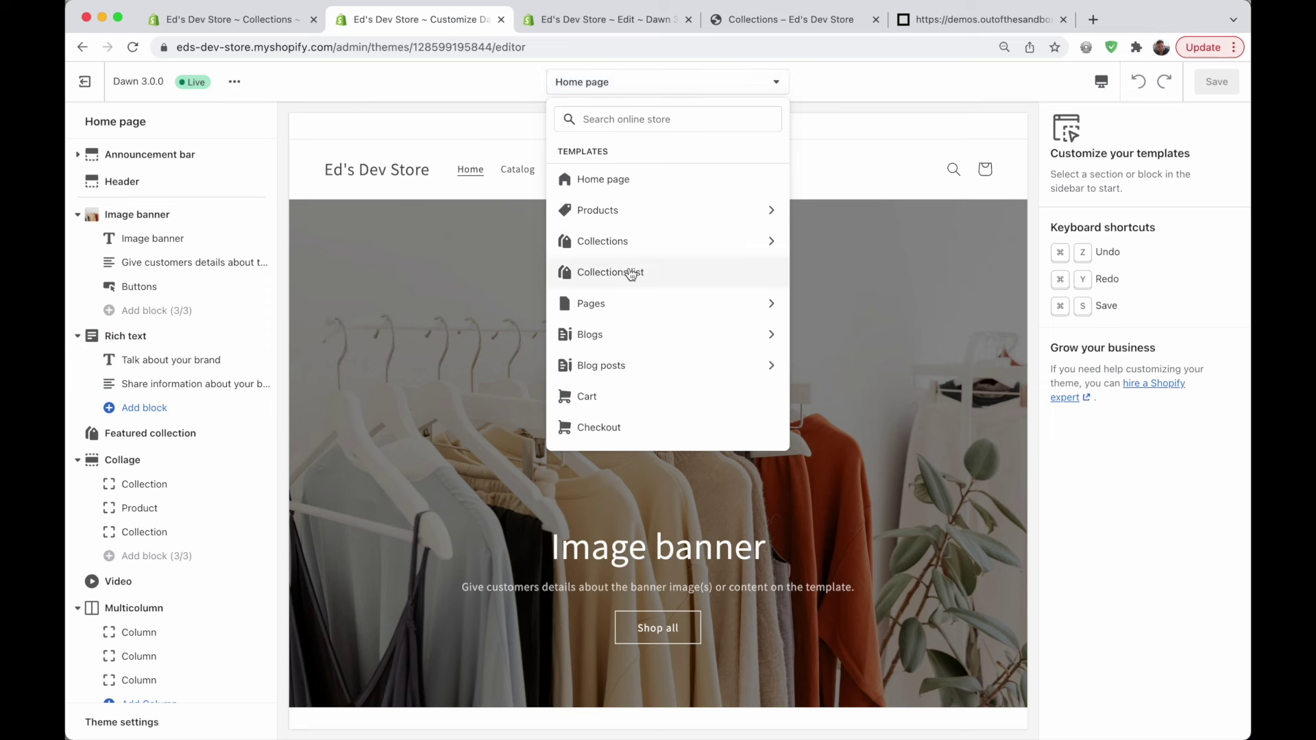
{"action": "left_click", "coordinate": [777, 247]}
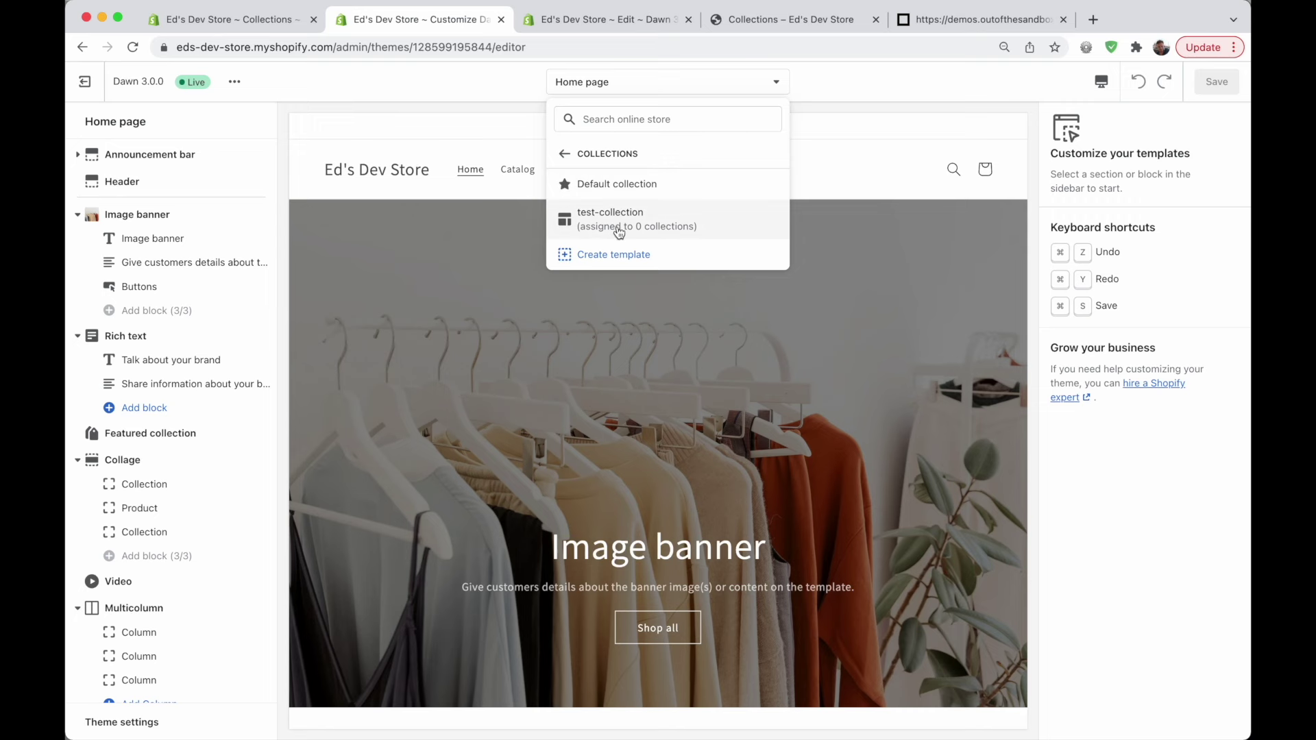
{"action": "left_click", "coordinate": [603, 184]}
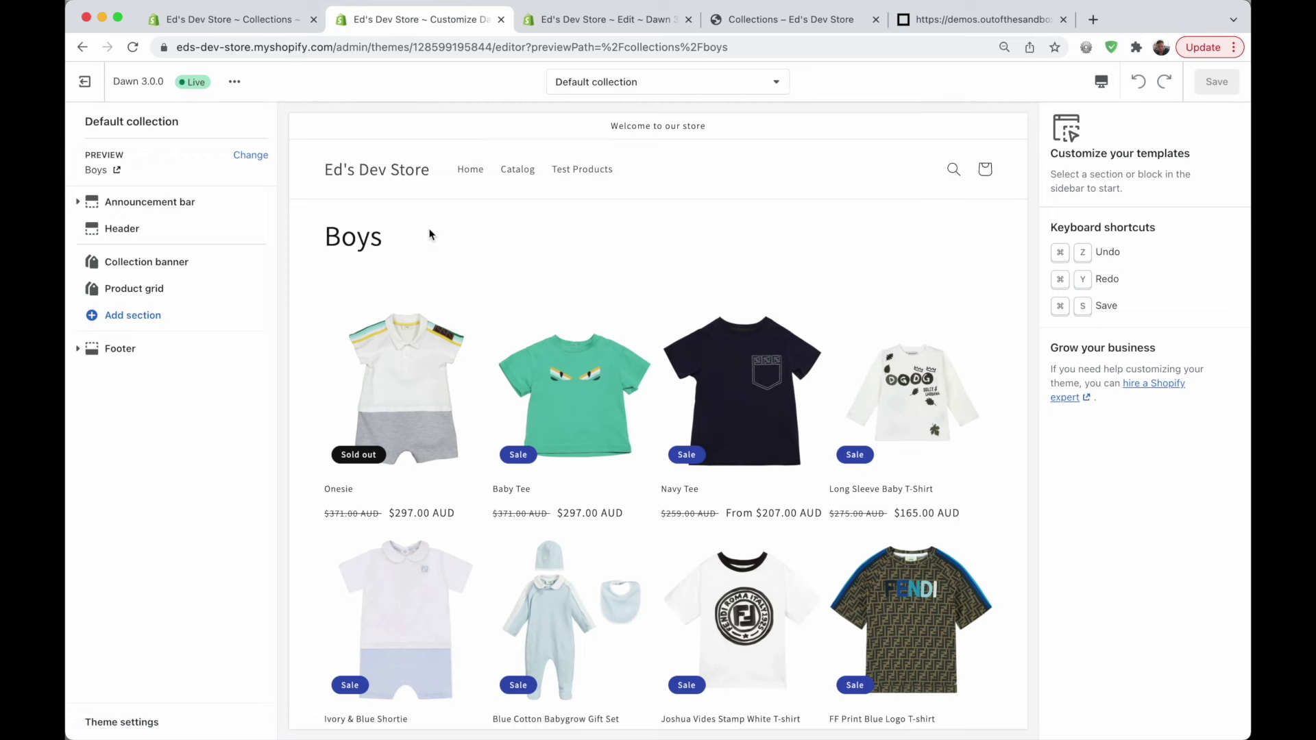
Examine the Boys product grid in the template preview and show the collections available for previewing.
{"action": "scroll", "coordinate": [575, 438], "scroll_direction": "down", "scroll_amount": 4}
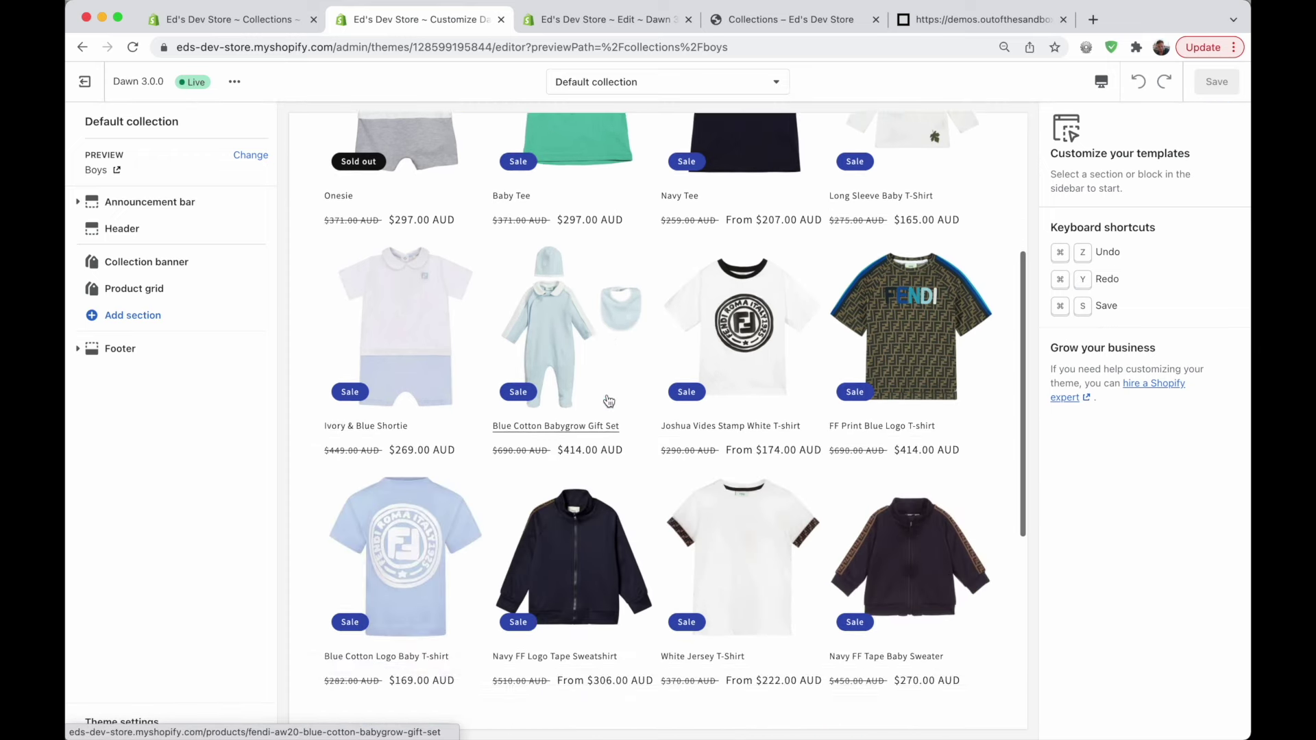
{"action": "scroll", "coordinate": [607, 396], "scroll_direction": "down", "scroll_amount": 5}
{"action": "scroll", "coordinate": [606, 393], "scroll_direction": "up", "scroll_amount": 10}
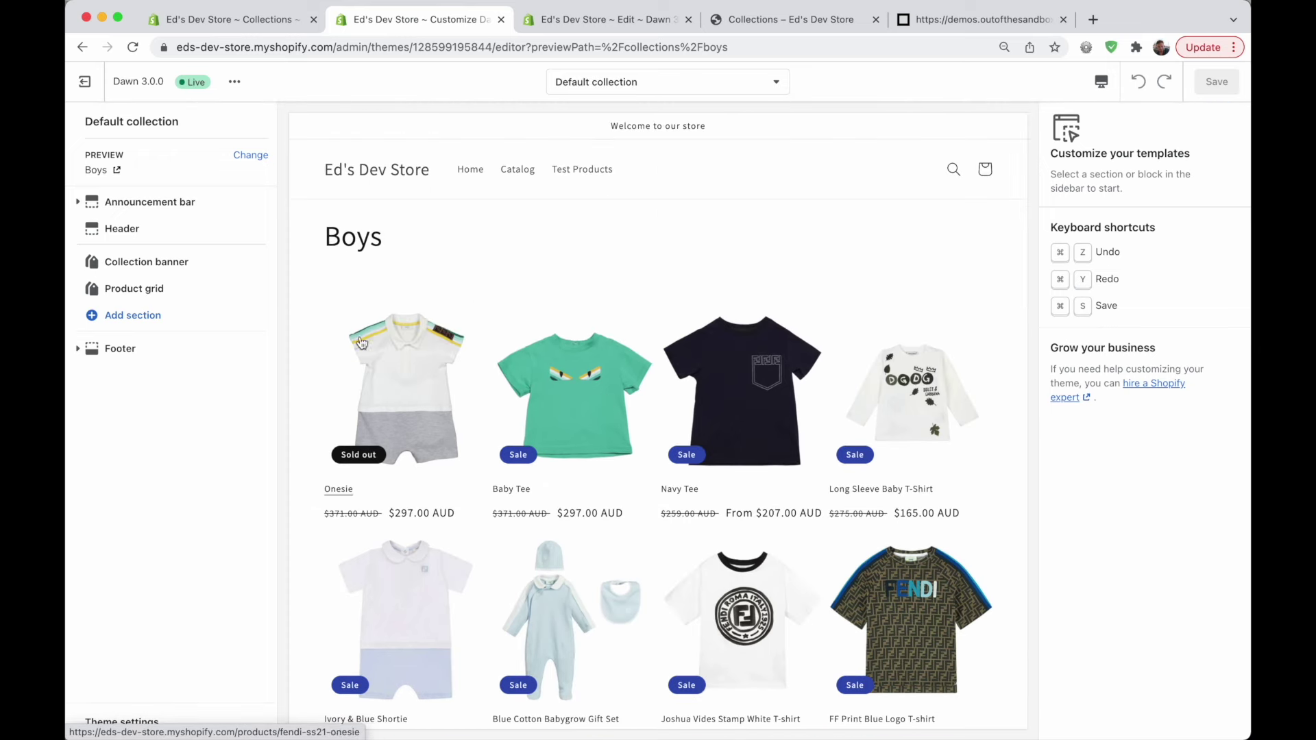
{"action": "scroll", "coordinate": [844, 380], "scroll_direction": "down", "scroll_amount": 8}
{"action": "scroll", "coordinate": [844, 381], "scroll_direction": "up", "scroll_amount": 8}
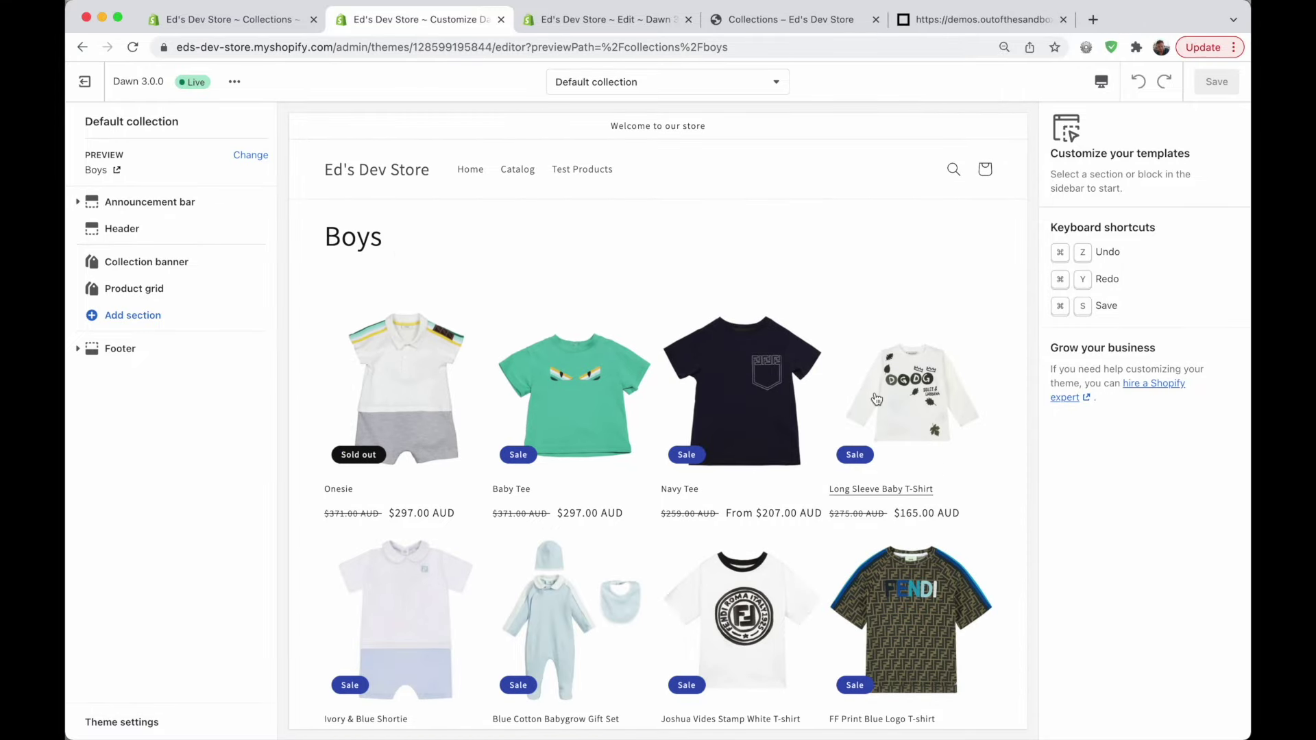
{"action": "left_click", "coordinate": [251, 156]}
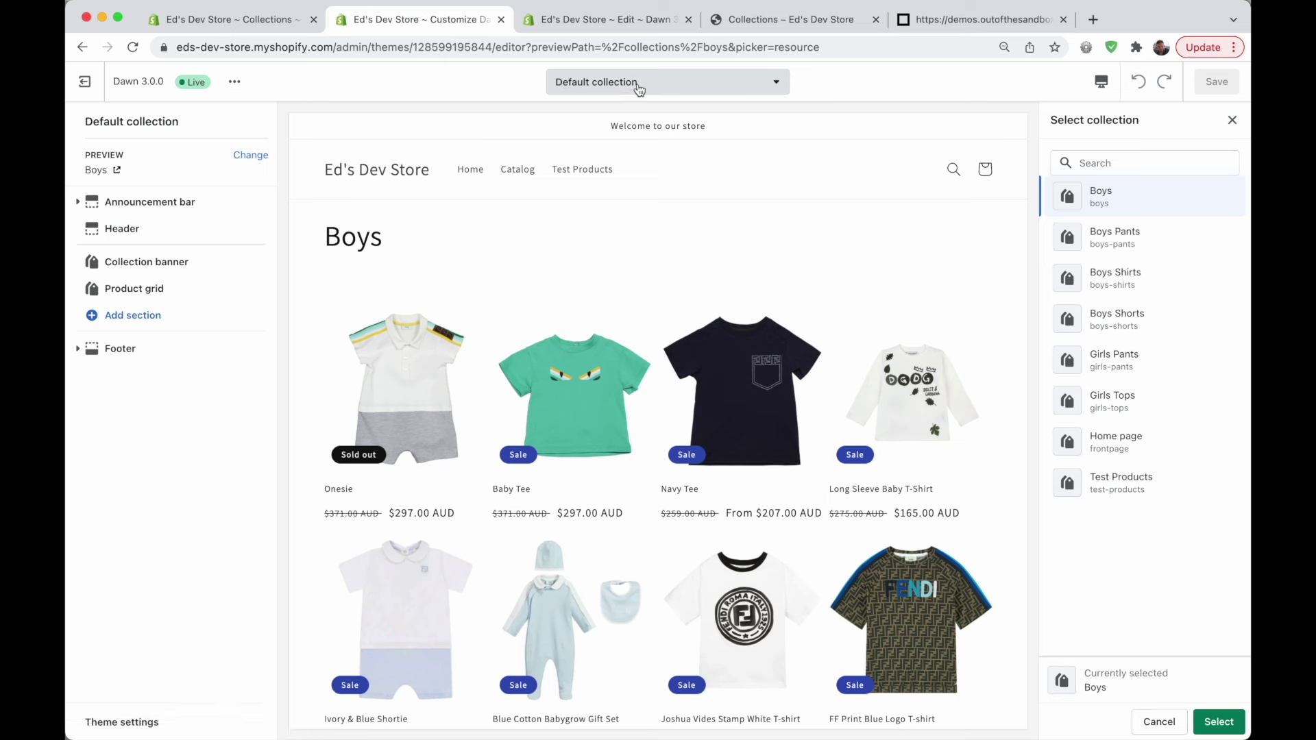
Create a new collection template named boys-collection, based on Default collection.
{"action": "left_click", "coordinate": [665, 86]}
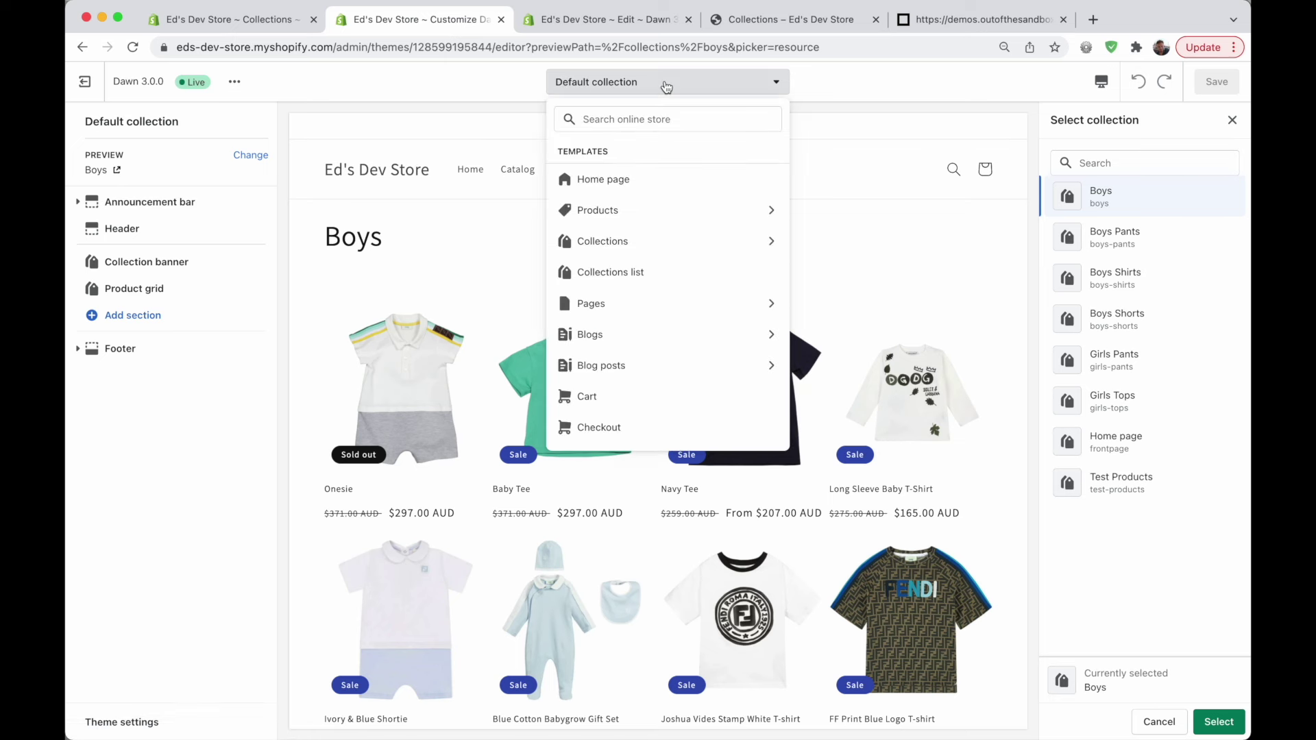
{"action": "left_click", "coordinate": [769, 241]}
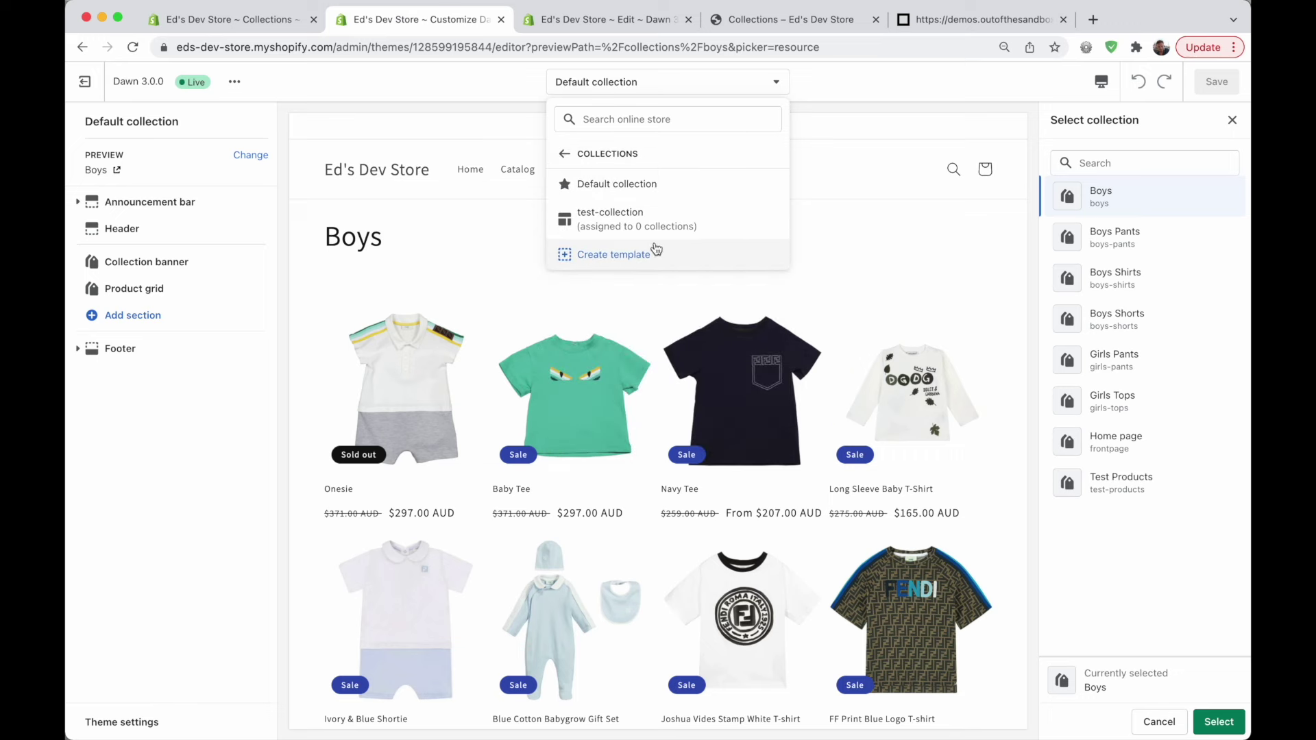
{"action": "left_click", "coordinate": [598, 255]}
{"action": "left_click", "coordinate": [546, 388]}
{"action": "type", "text": "boys-collection"}
{"action": "key", "text": "super+a"}
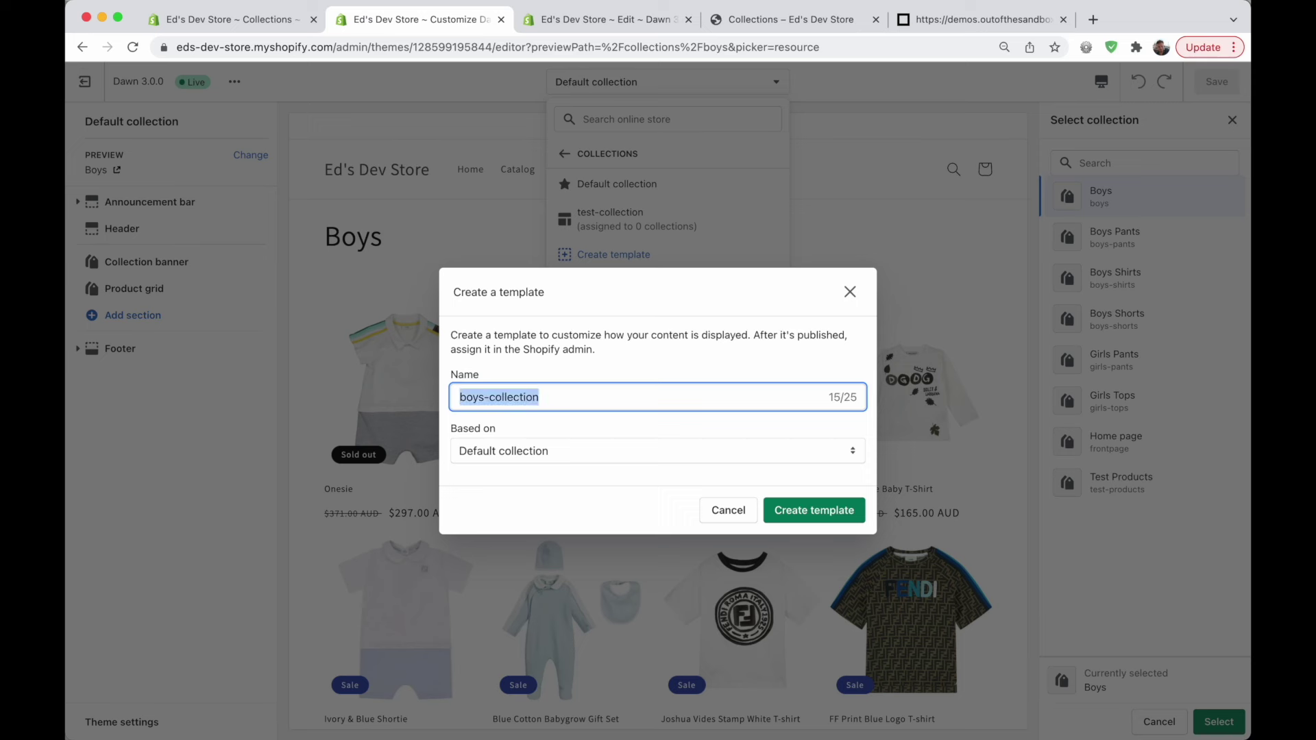
{"action": "type", "text": "Boys Collection"}
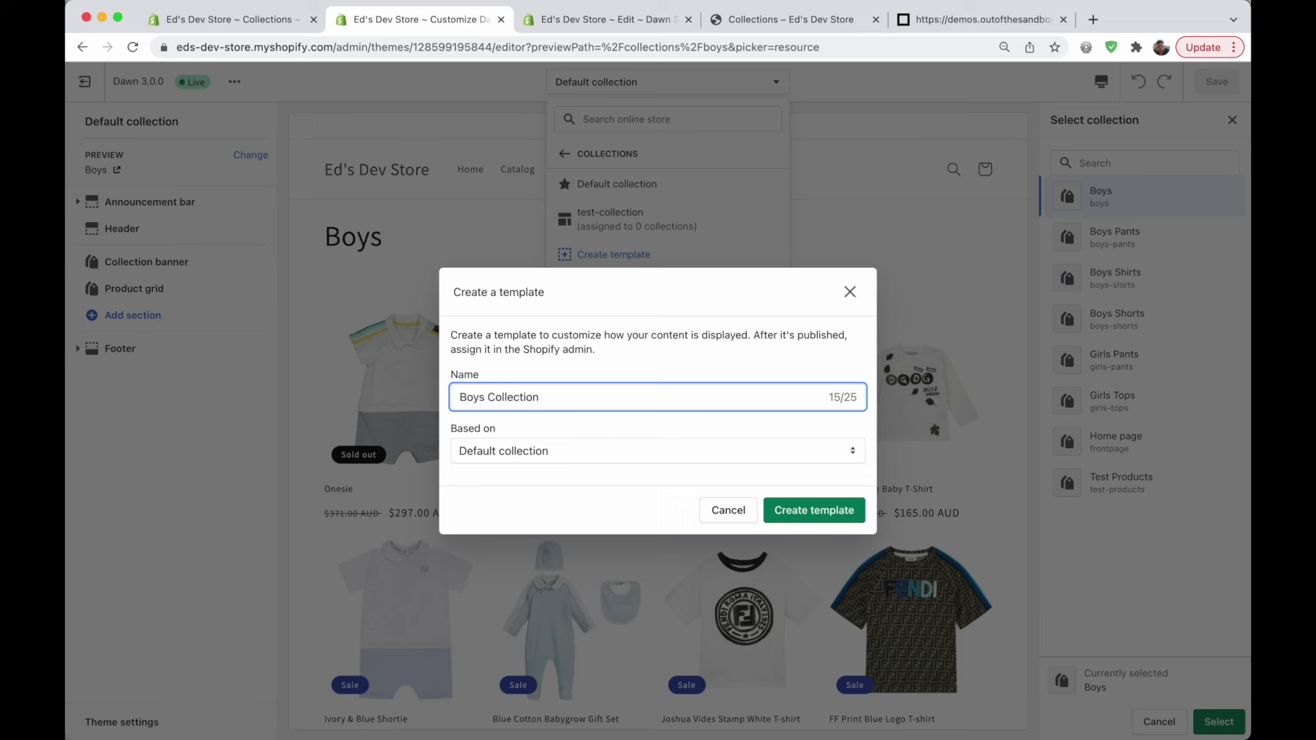
{"action": "key", "text": "super+a"}
{"action": "type", "text": "boys-collectio"}
{"action": "left_click", "coordinate": [805, 511]}
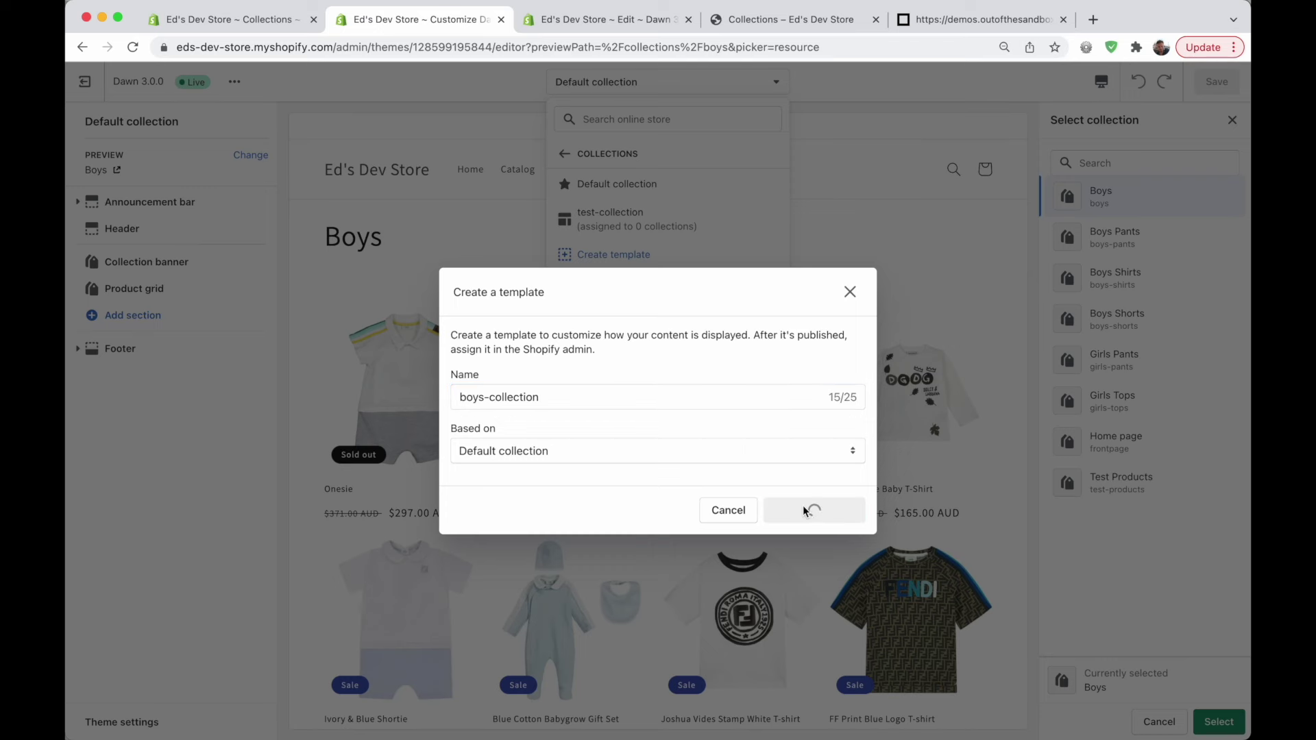
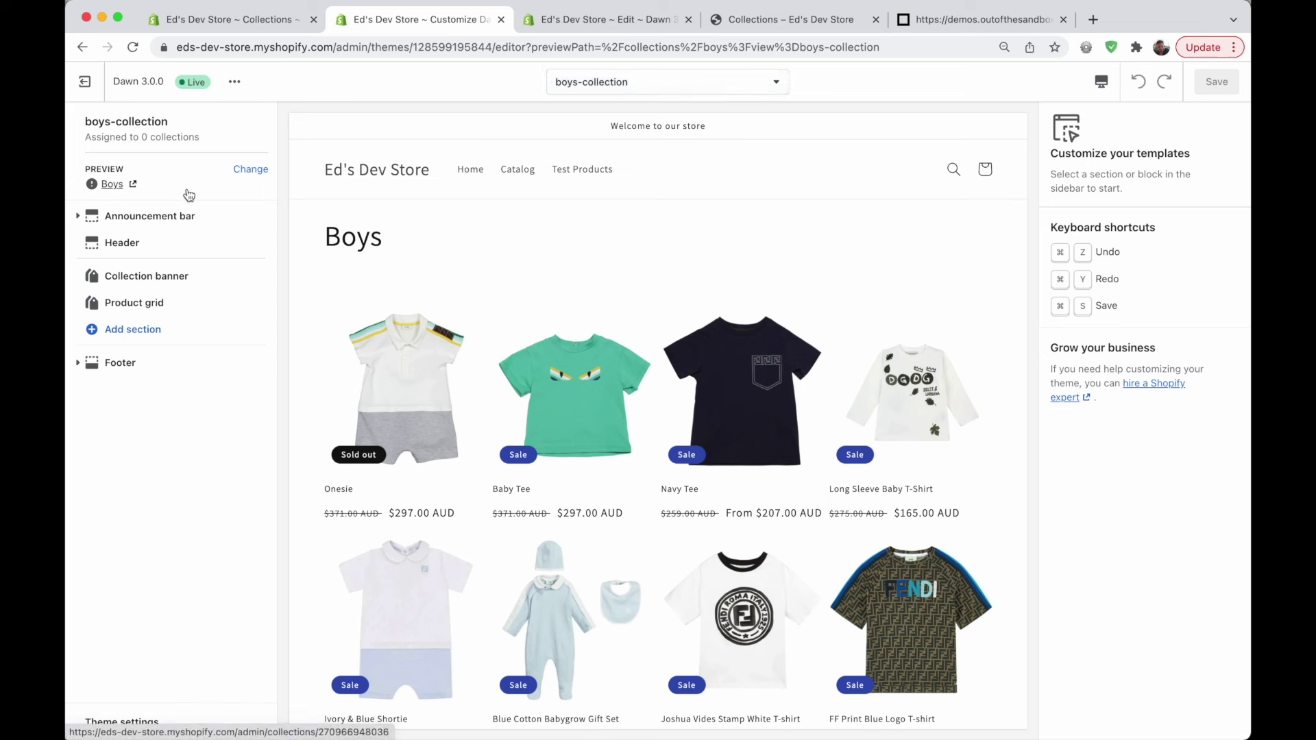
Keep Boys as the template's preview collection and review the Collection banner settings.
{"action": "left_click", "coordinate": [251, 169]}
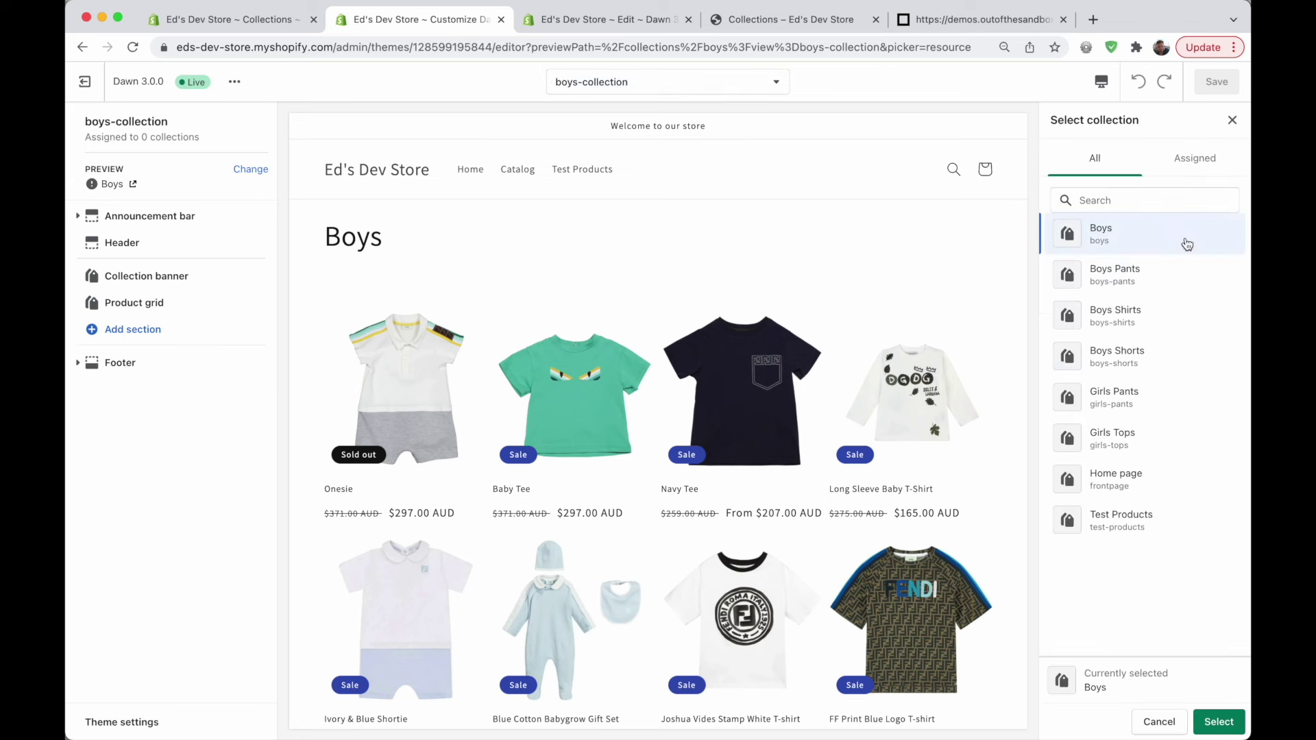
{"action": "left_click", "coordinate": [1218, 722]}
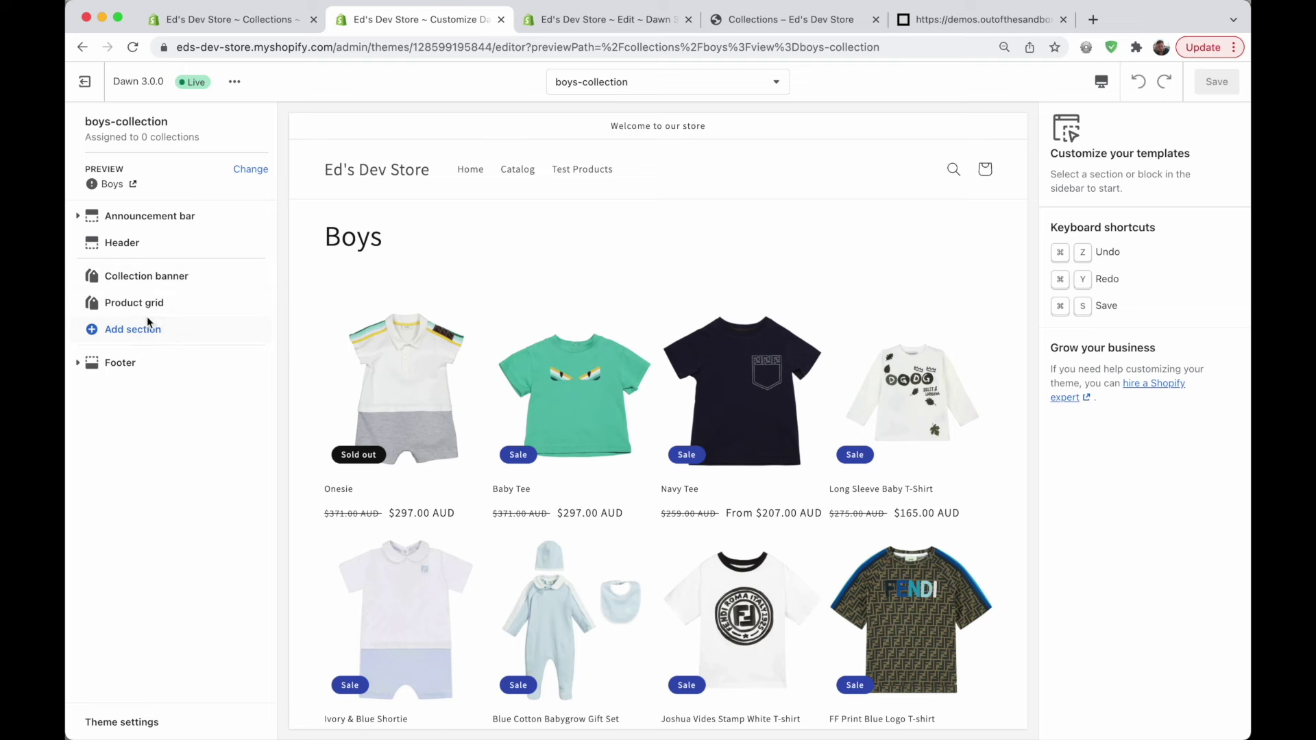
{"action": "left_click", "coordinate": [179, 276]}
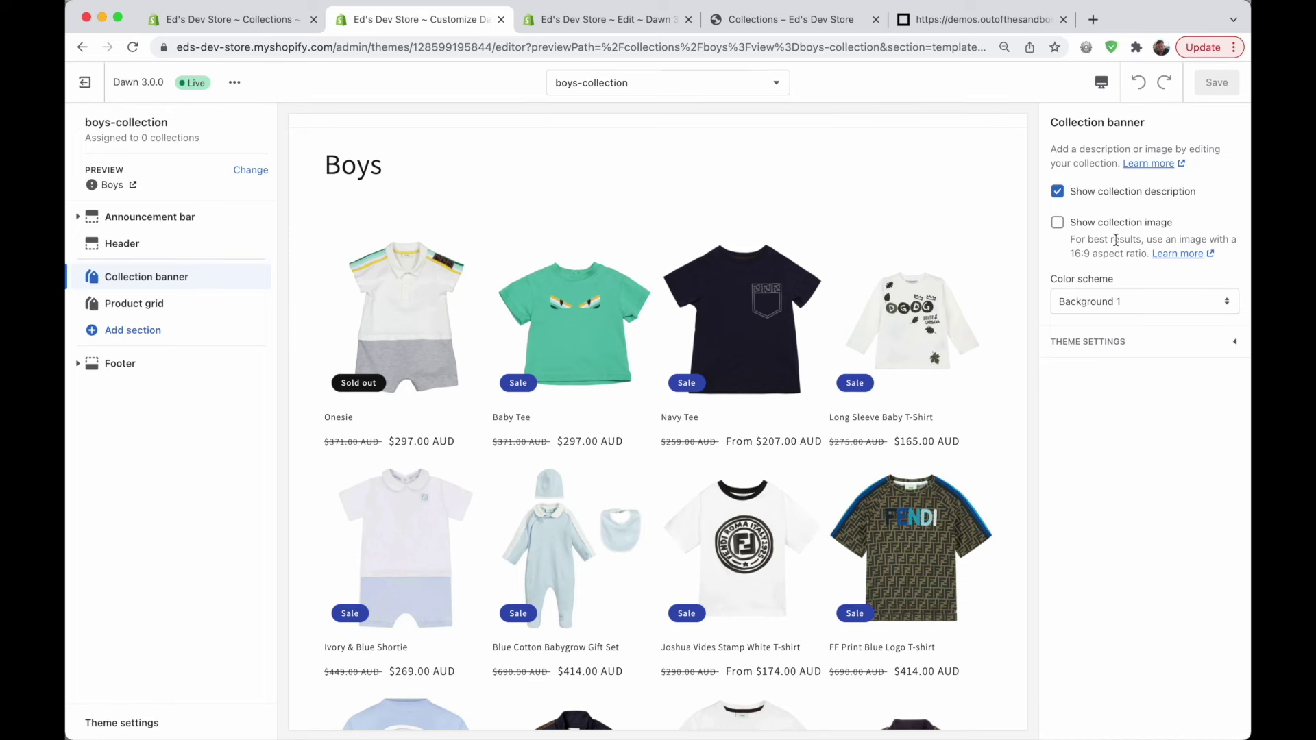
{"action": "scroll", "coordinate": [659, 306], "scroll_direction": "up", "scroll_amount": 2}
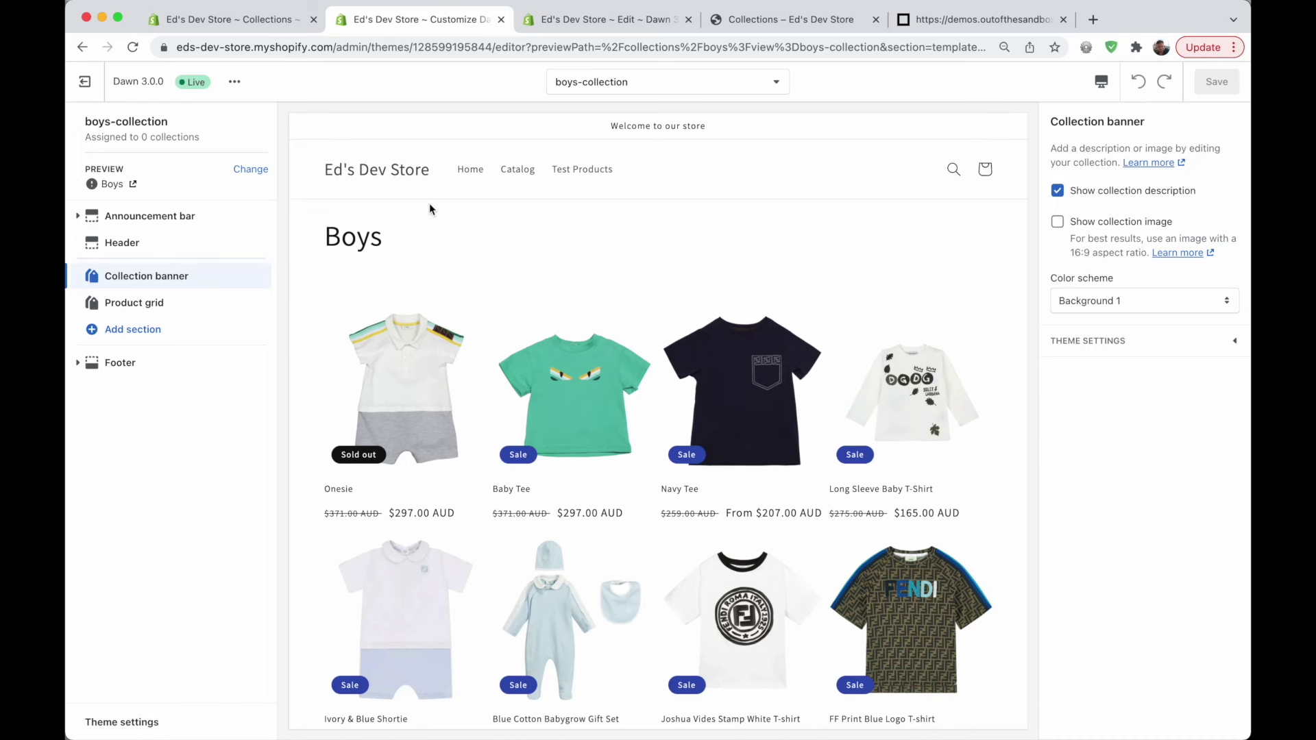
Try hiding the Collection banner section in the template preview.
{"action": "mouse_move", "coordinate": [239, 274]}
{"action": "left_click", "coordinate": [241, 277]}
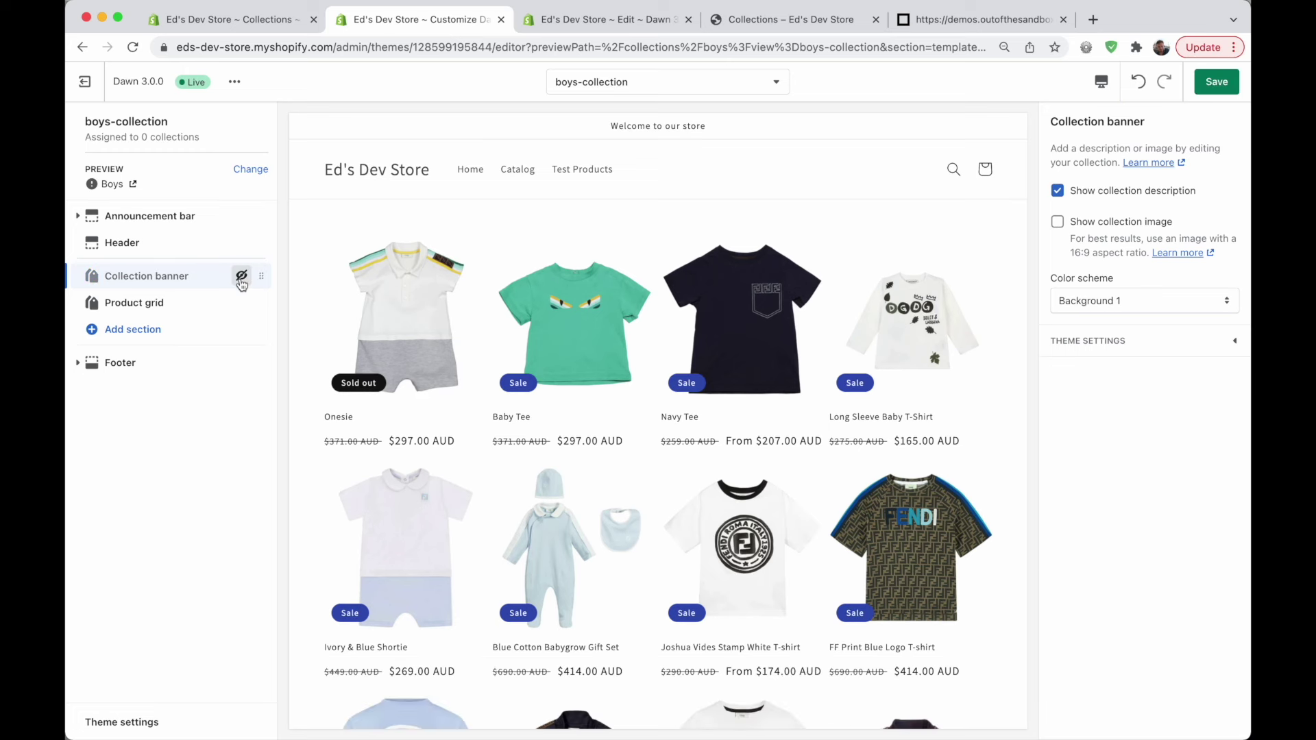
{"action": "left_click", "coordinate": [242, 275]}
Add a Collection list section to the template and place it above the Collection banner.
{"action": "left_click", "coordinate": [137, 331]}
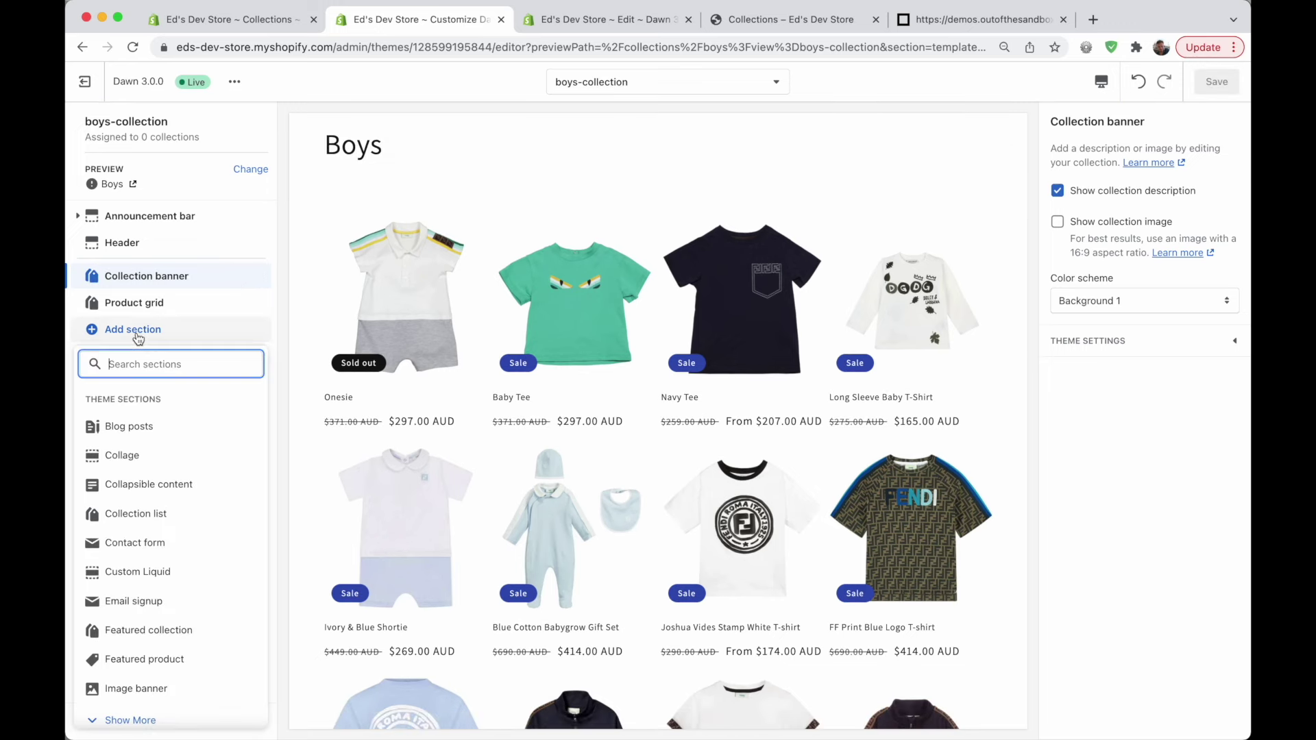
{"action": "left_click", "coordinate": [158, 514]}
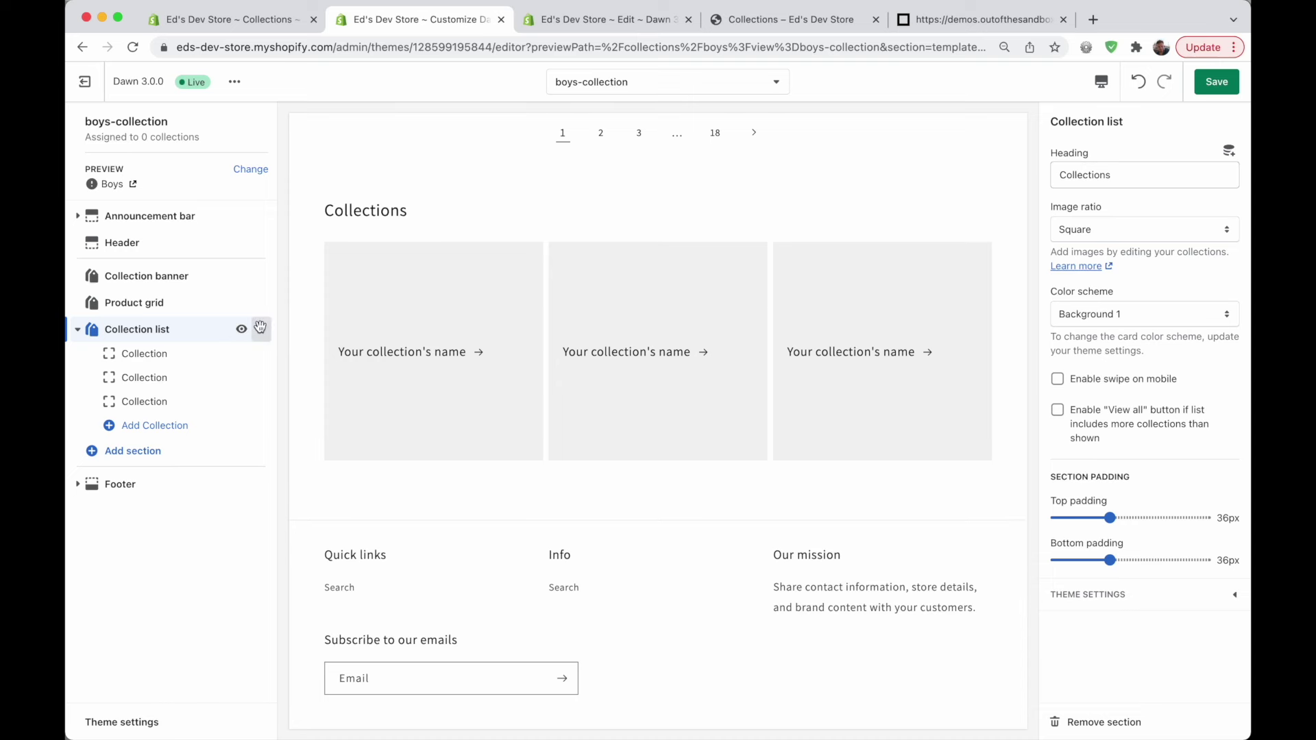
{"action": "left_click_drag", "start_coordinate": [259, 329], "coordinate": [260, 278]}
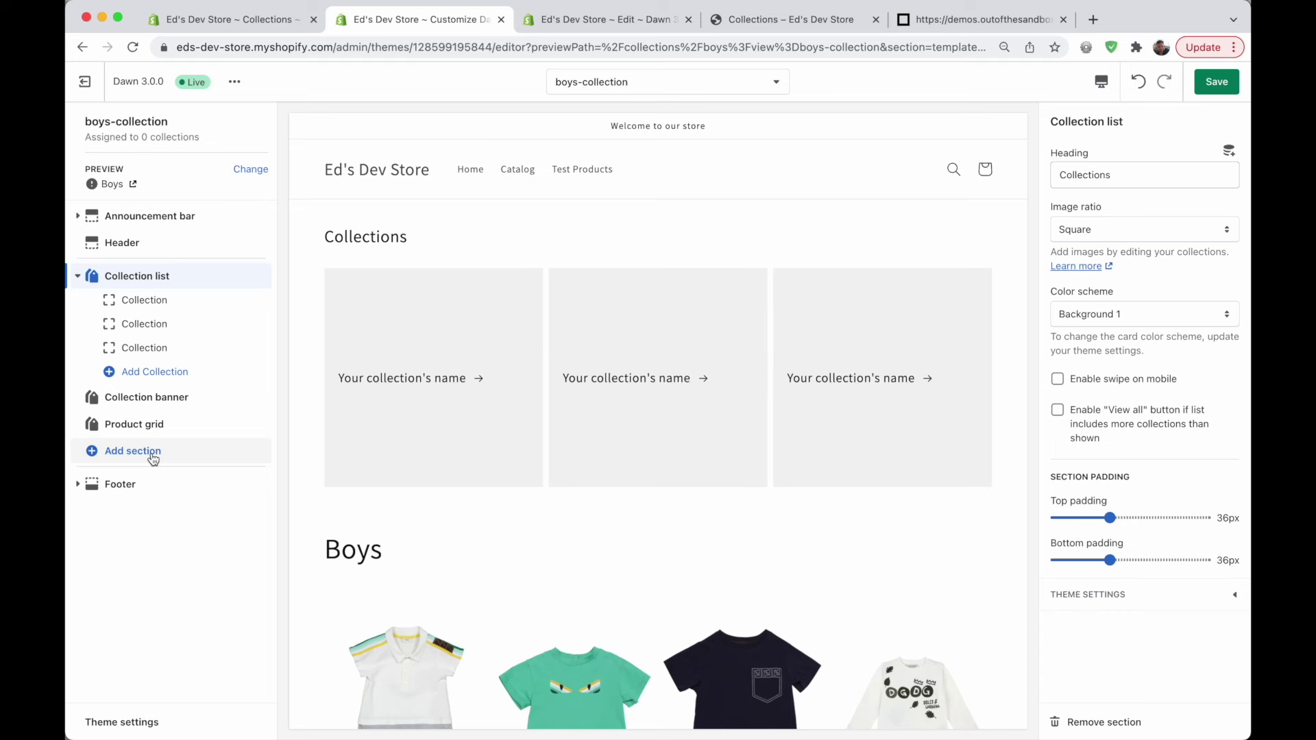
Assign the Boys Pants collection to the first block of the Collection list section.
{"action": "left_click", "coordinate": [166, 296]}
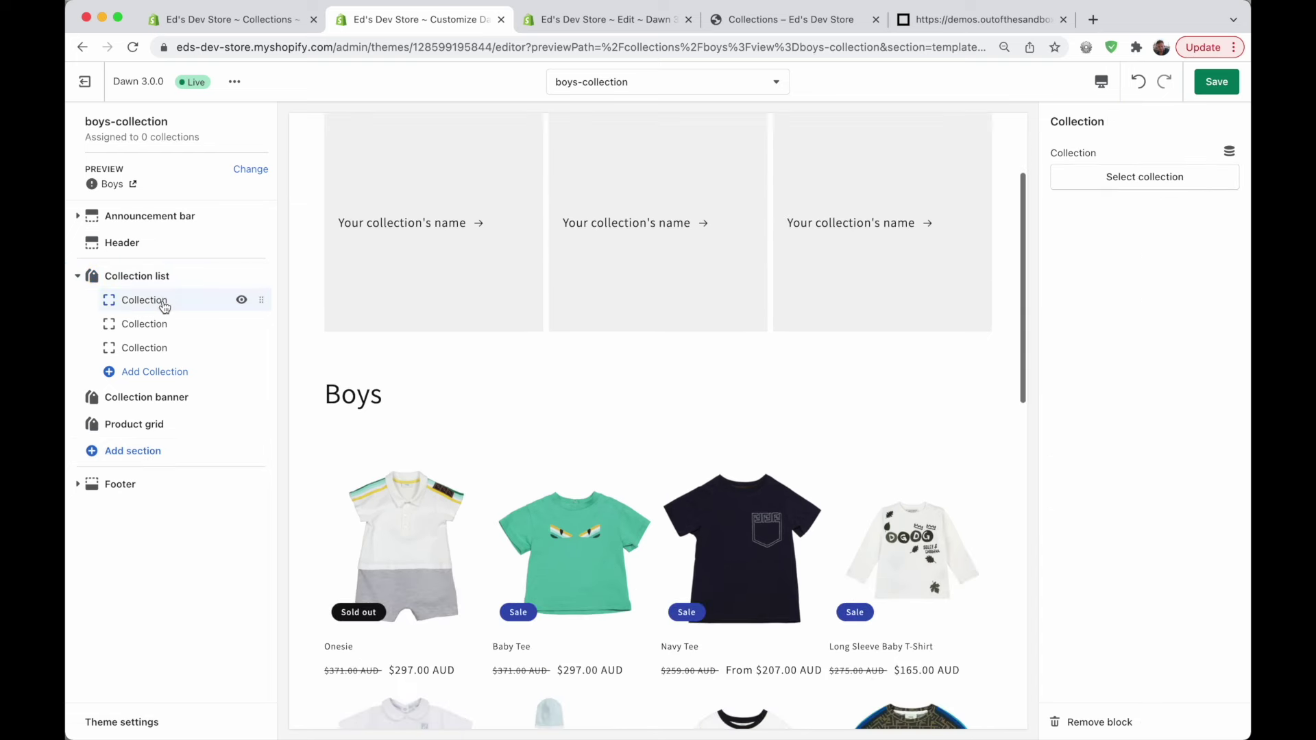
{"action": "left_click", "coordinate": [1121, 176]}
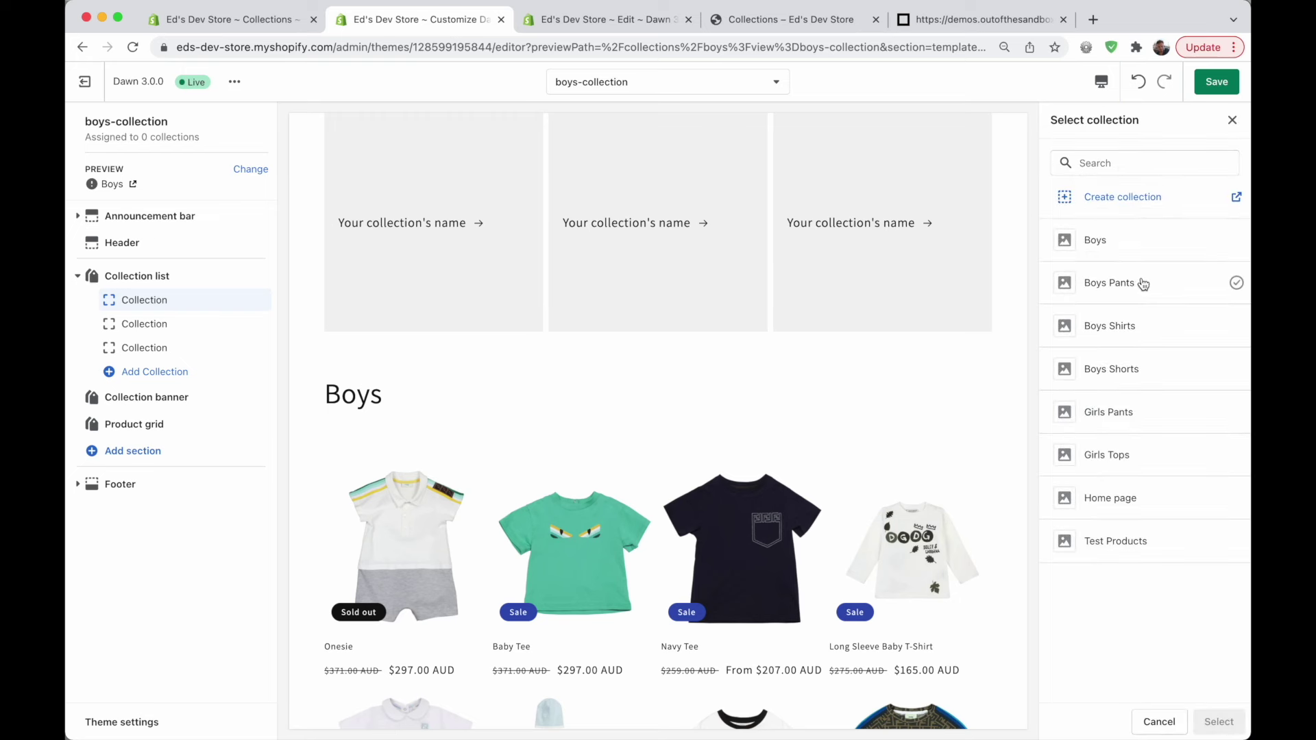
{"action": "left_click", "coordinate": [1150, 283]}
{"action": "left_click", "coordinate": [1218, 722]}
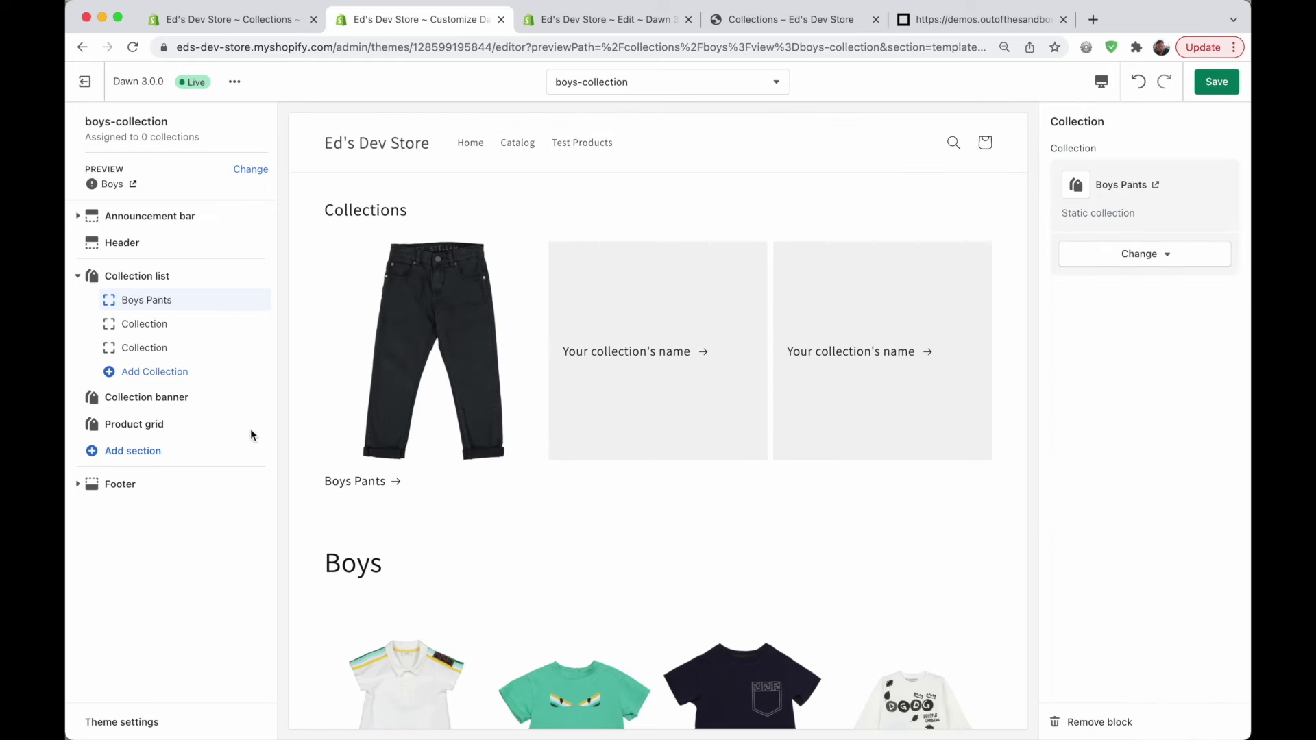
Assign the Boys Shirts collection to the second block of the Collection list section.
{"action": "left_click", "coordinate": [167, 325]}
{"action": "left_click", "coordinate": [1166, 185]}
{"action": "left_click", "coordinate": [1165, 326]}
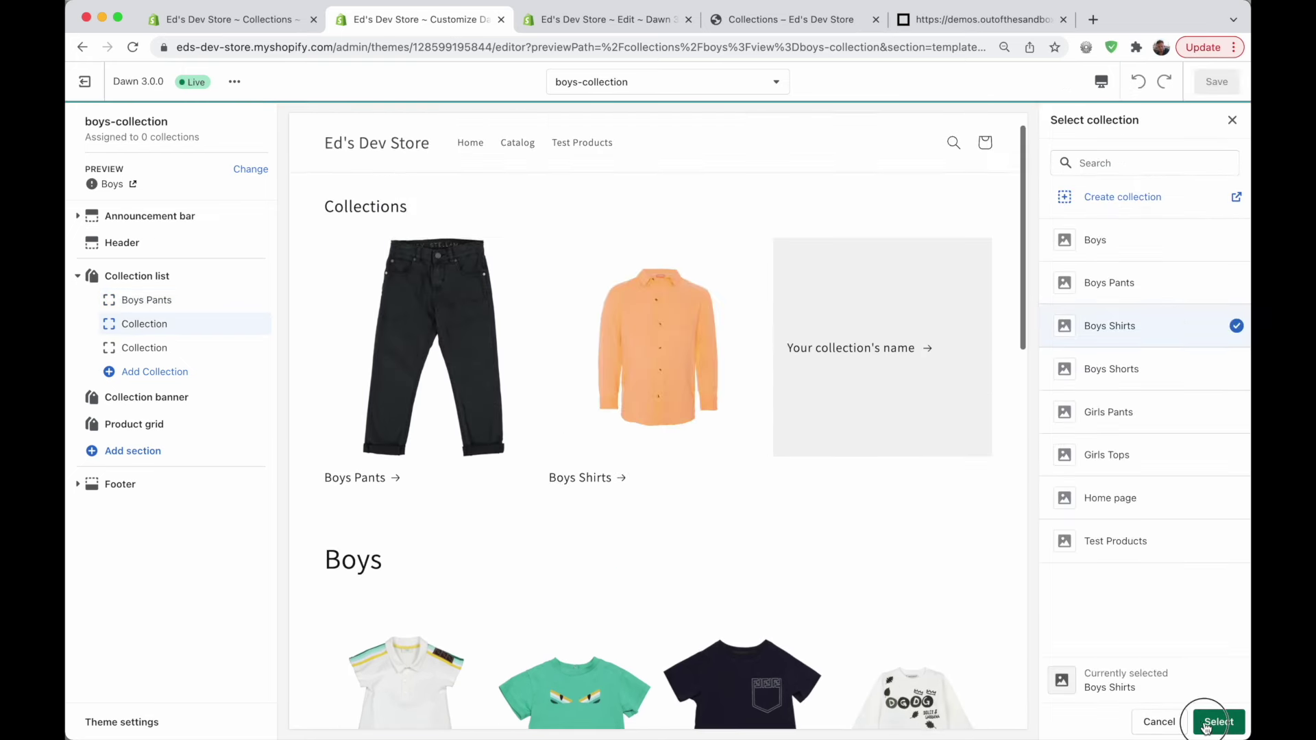
{"action": "left_click", "coordinate": [1219, 721]}
Assign the Boys Shorts collection to the third block of the Collection list section.
{"action": "left_click", "coordinate": [206, 348]}
{"action": "left_click", "coordinate": [1161, 188]}
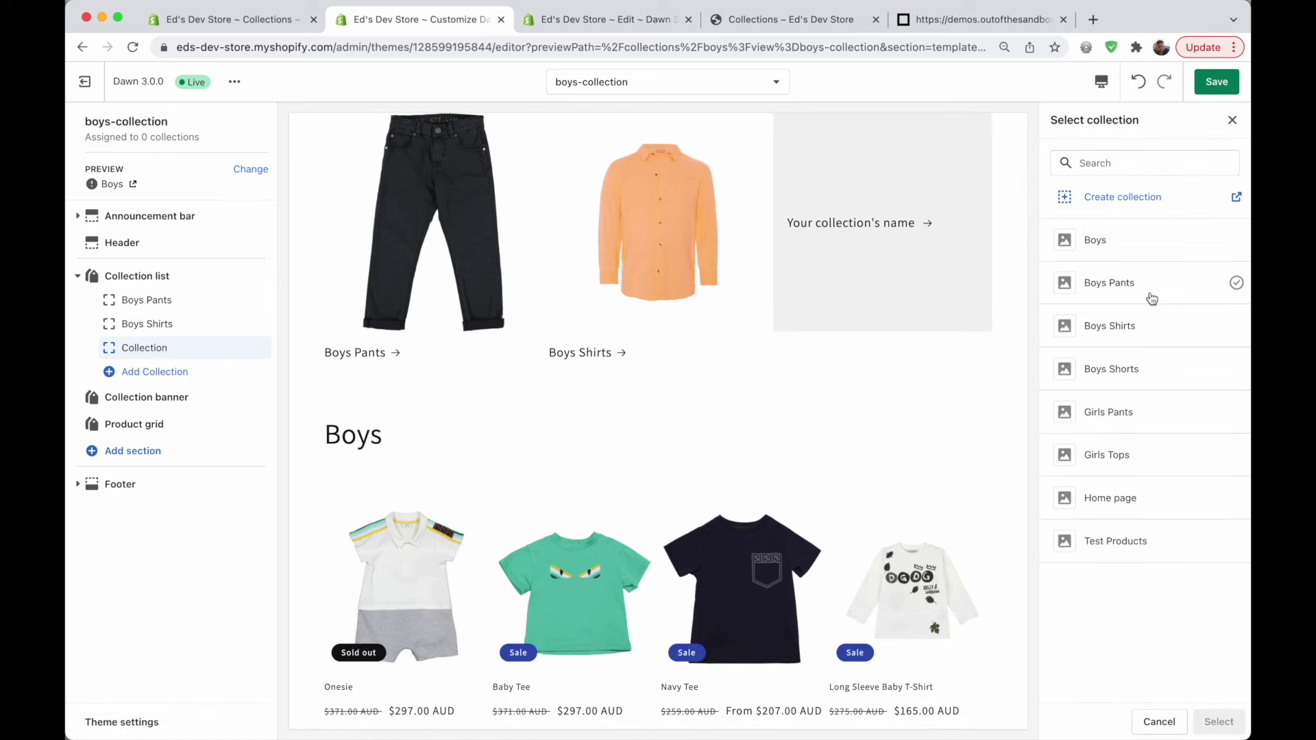
{"action": "left_click", "coordinate": [1198, 377]}
{"action": "left_click", "coordinate": [1218, 721]}
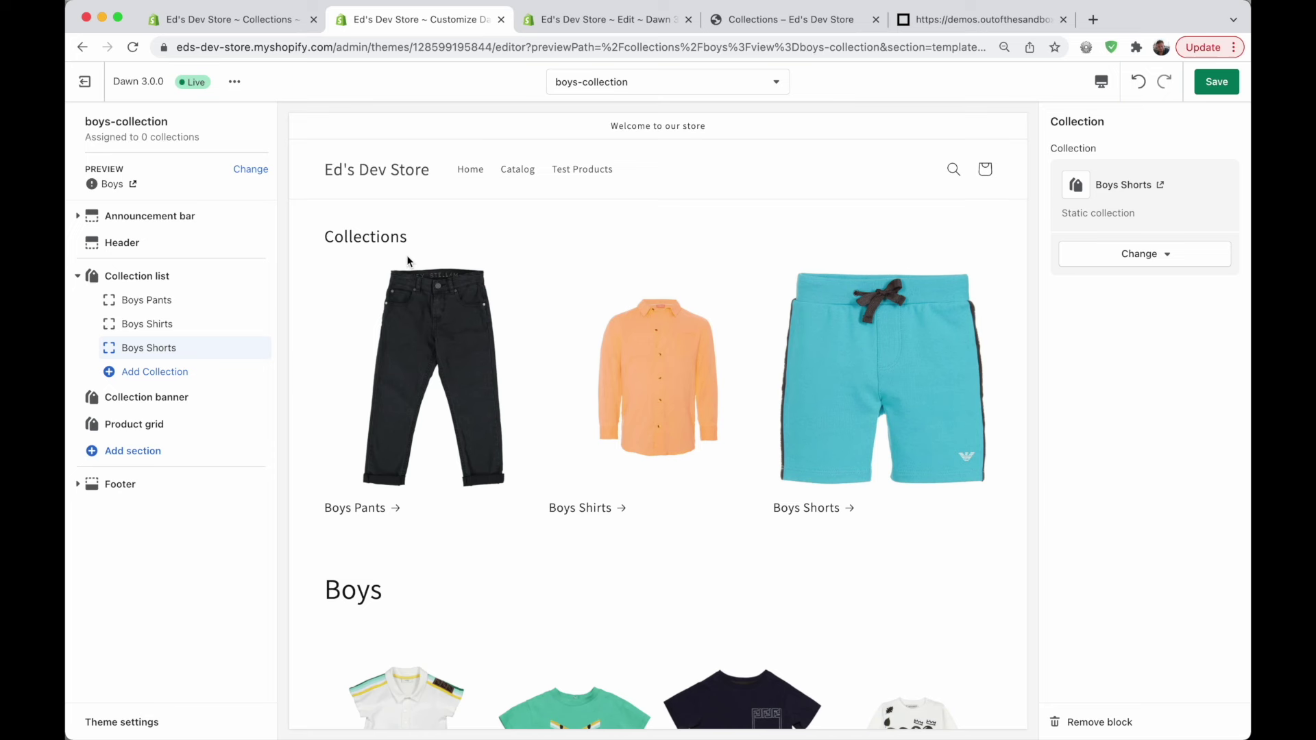
Change the Collection list section's heading to "Boys Clothing".
{"action": "left_click", "coordinate": [137, 275]}
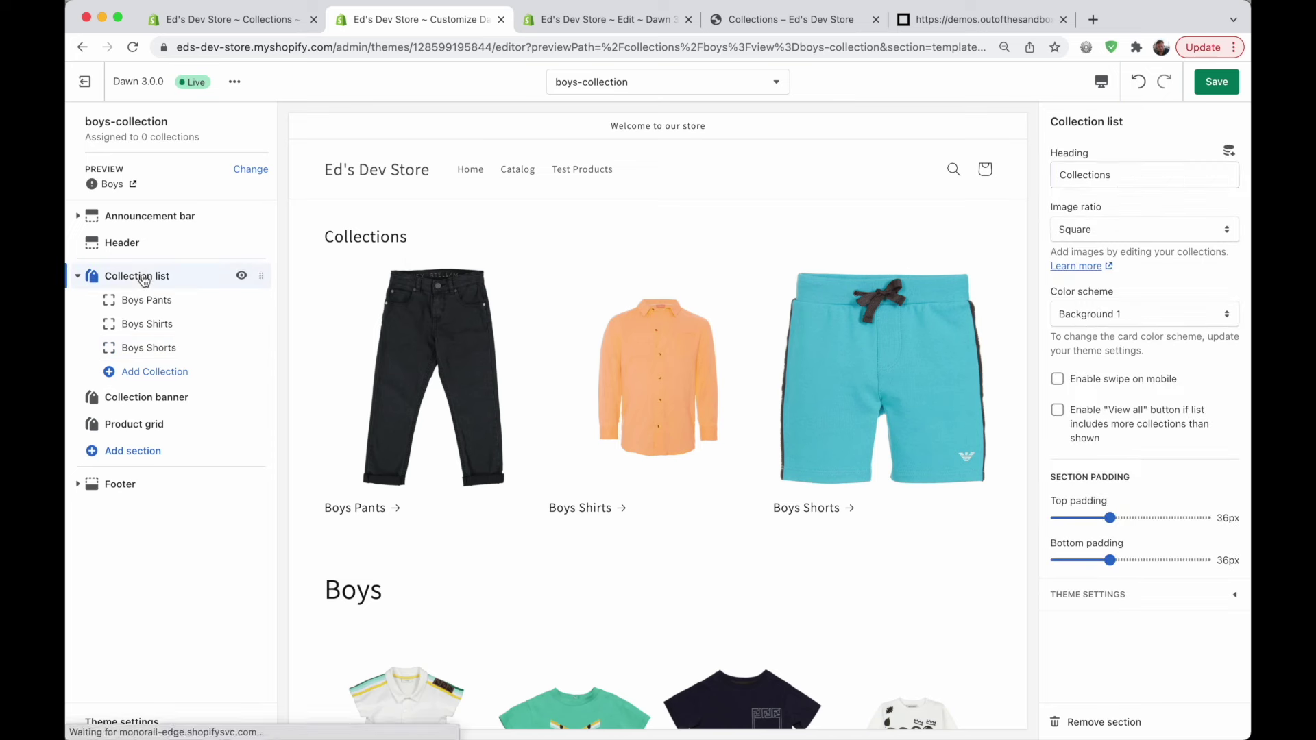
{"action": "left_click", "coordinate": [1149, 182]}
{"action": "type", "text": "Boys Clothing"}
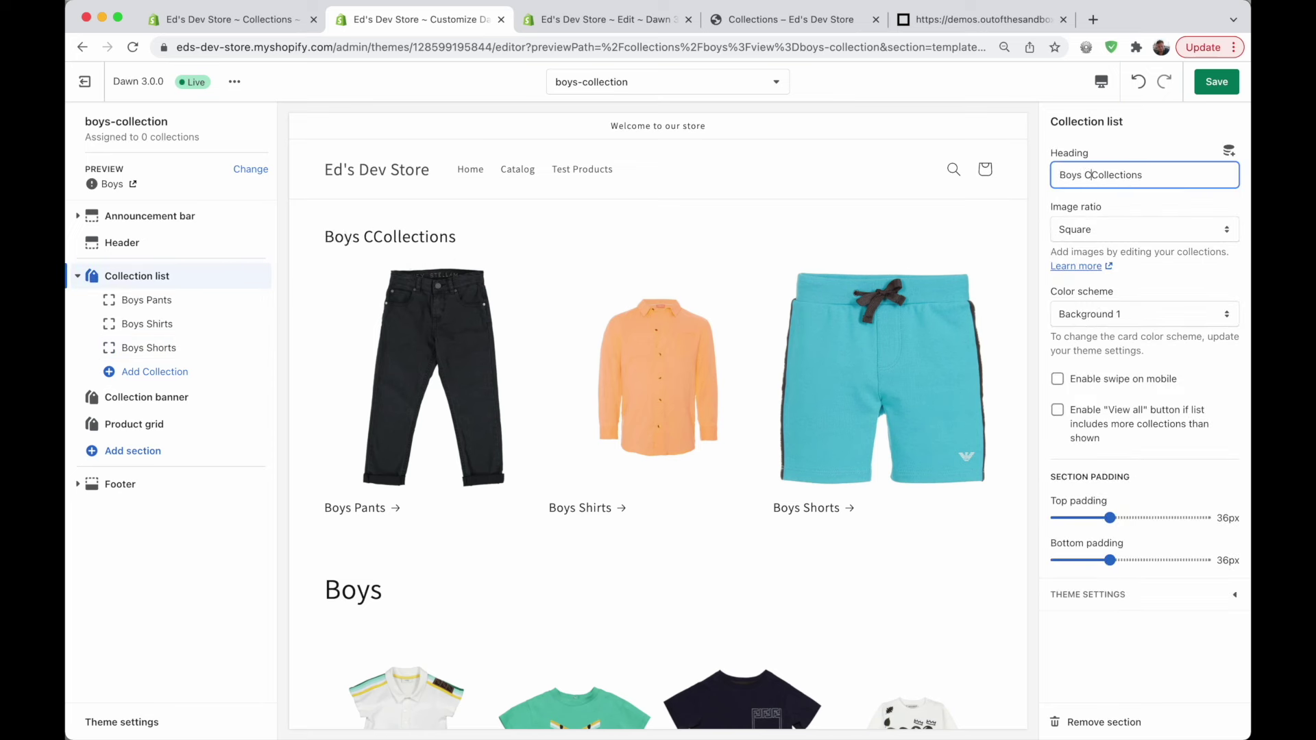
{"action": "key", "text": "super+shift+Right"}
{"action": "key", "text": "BackSpace"}
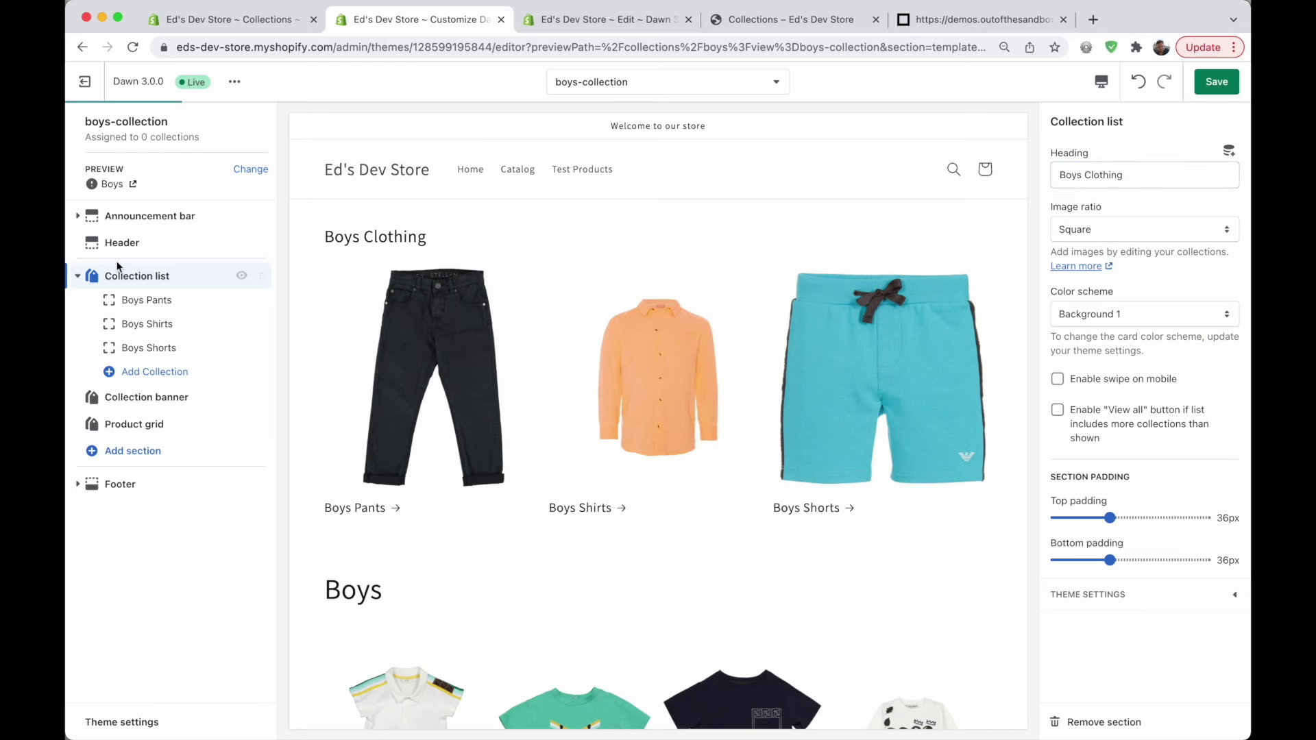
Add a Rich text section to the template and place it above the Collection list.
{"action": "left_click", "coordinate": [132, 450]}
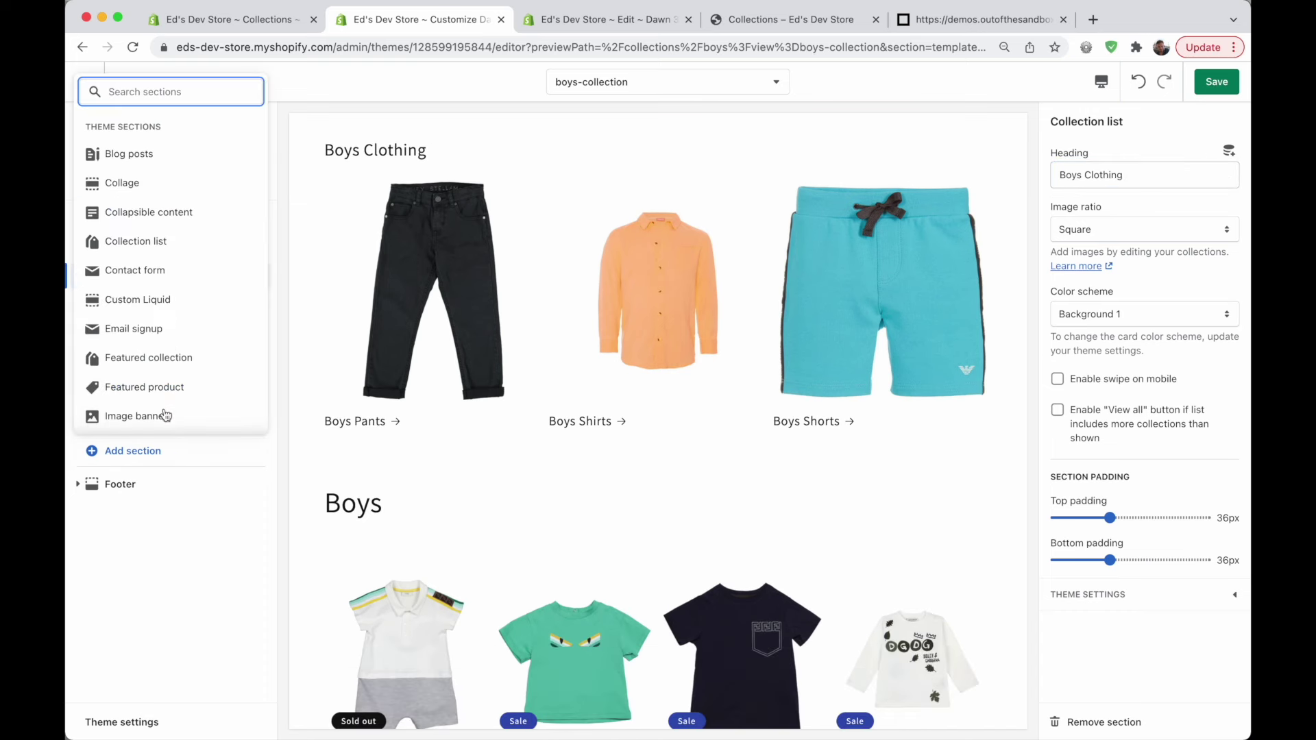
{"action": "scroll", "coordinate": [126, 288], "scroll_direction": "down", "scroll_amount": 2}
{"action": "left_click", "coordinate": [128, 291]}
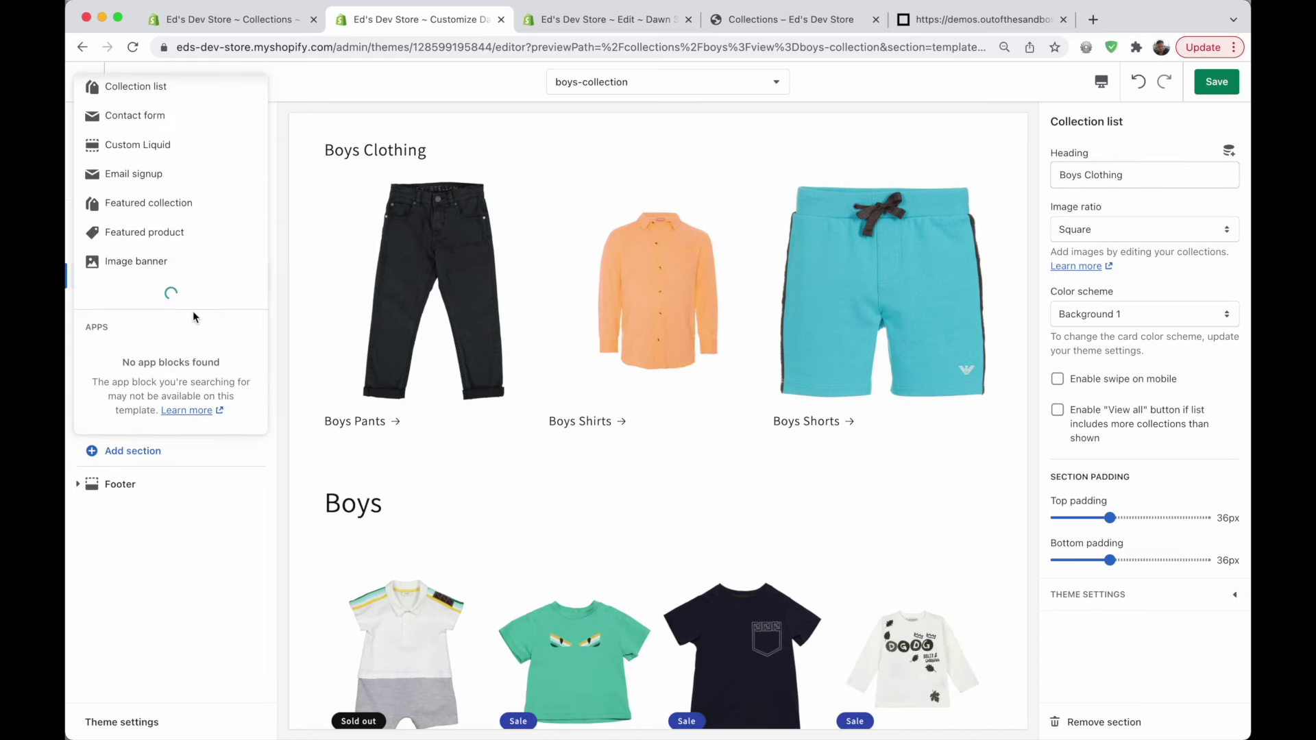
{"action": "scroll", "coordinate": [178, 322], "scroll_direction": "down", "scroll_amount": 2}
{"action": "left_click", "coordinate": [155, 333]}
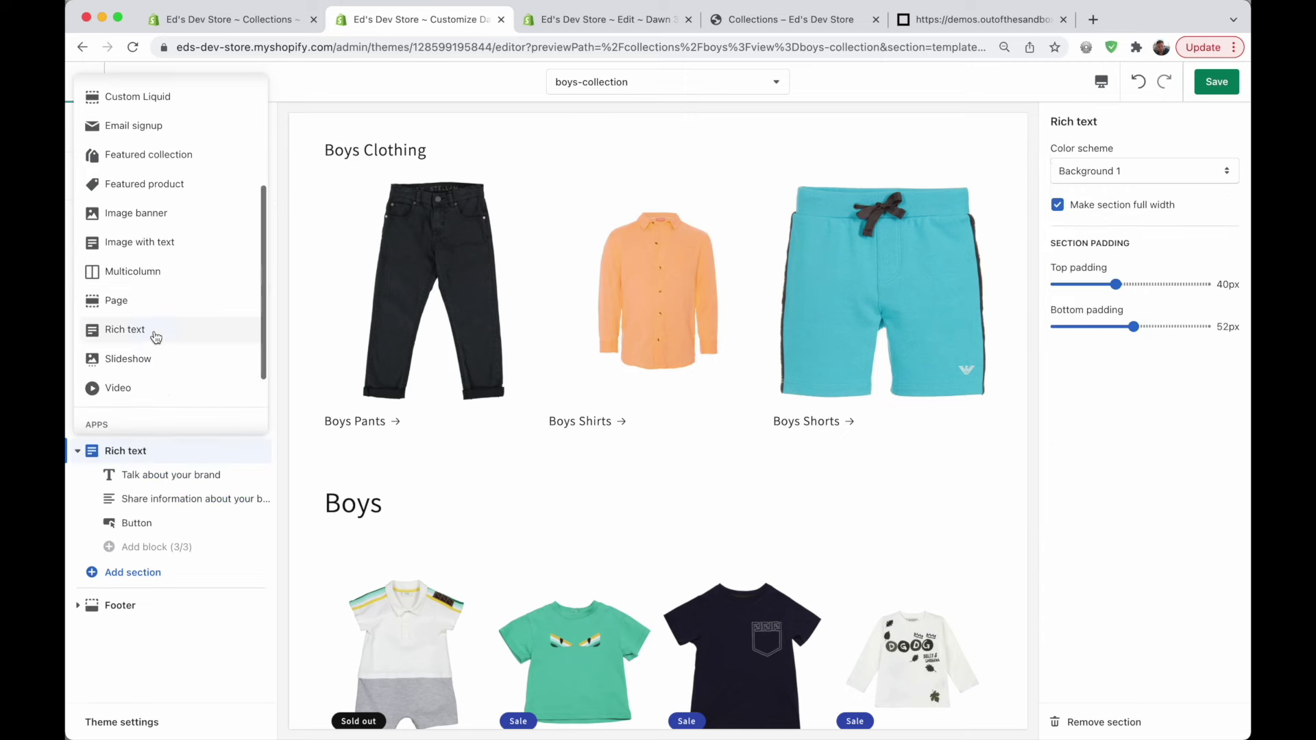
{"action": "left_click_drag", "start_coordinate": [258, 450], "coordinate": [277, 284]}
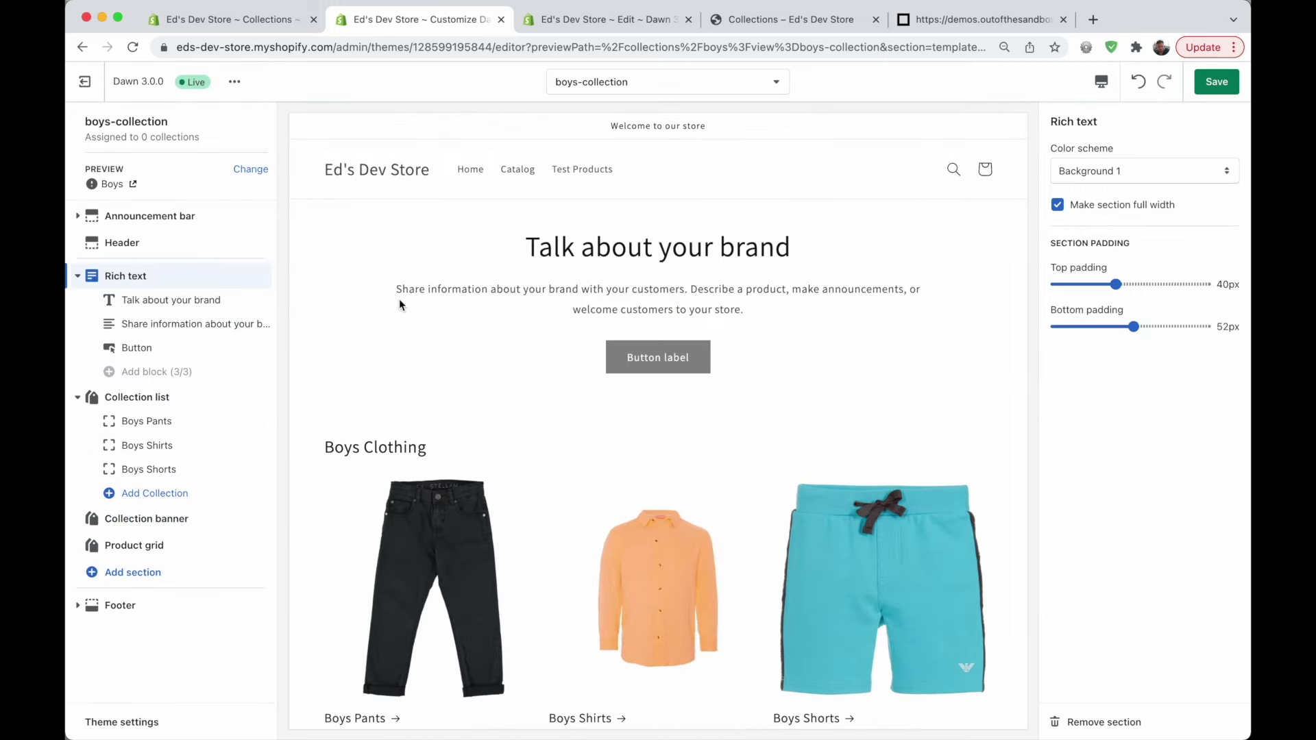
Replace the Rich text section's heading with "Browse Boys Collections".
{"action": "left_click", "coordinate": [164, 299]}
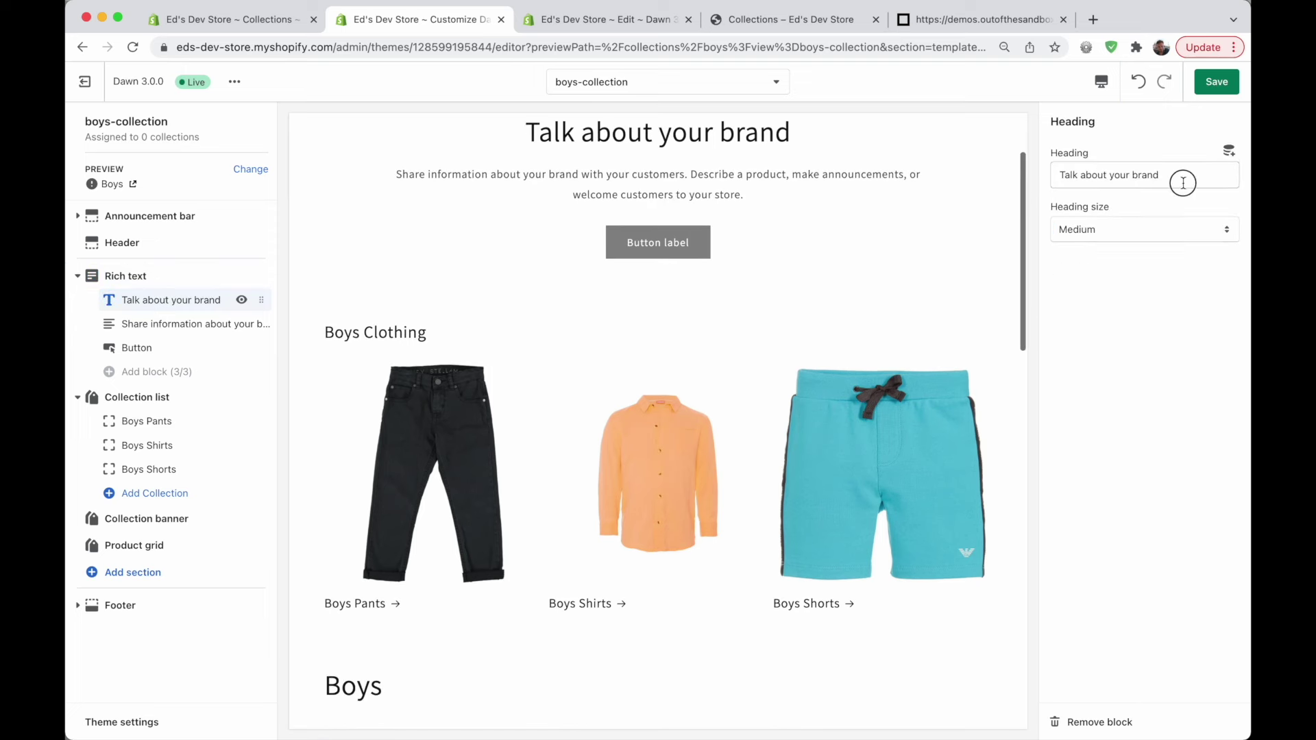
{"action": "triple_click", "coordinate": [1183, 183]}
{"action": "type", "text": "Brose"}
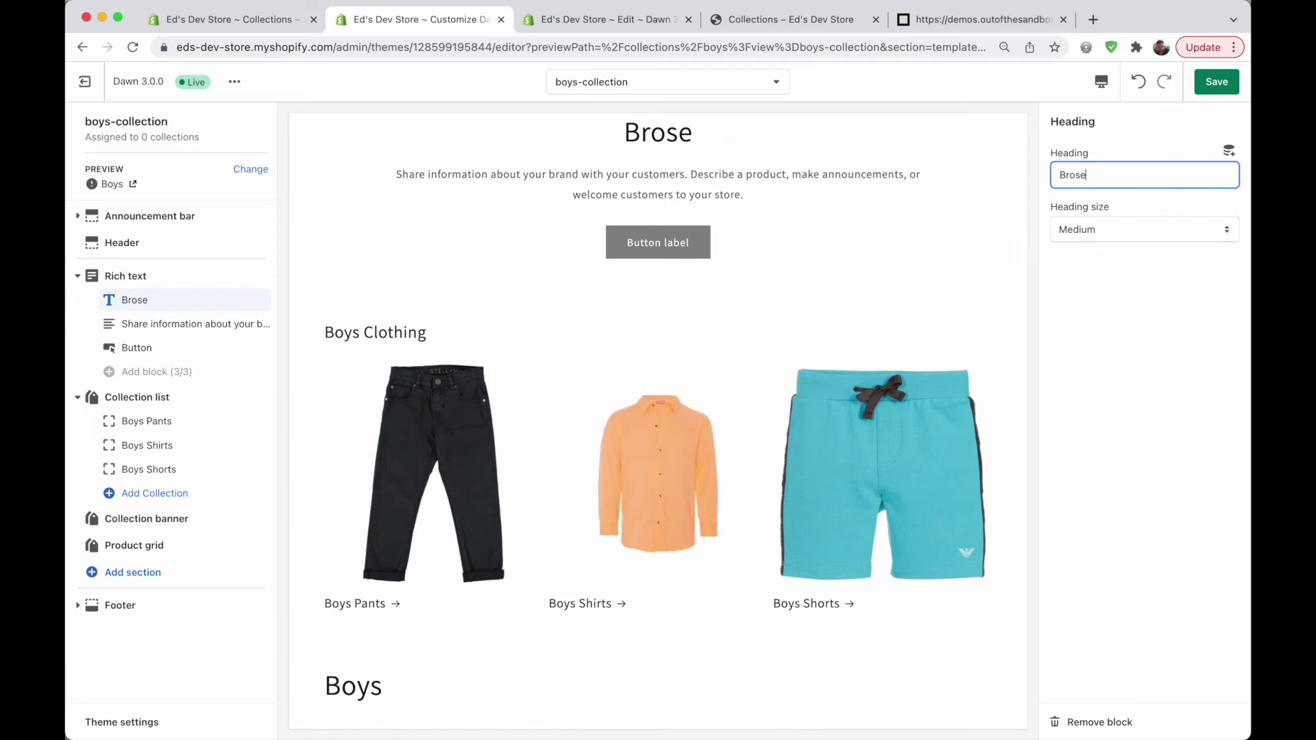
{"action": "key", "text": "BackSpace"}
{"action": "key", "text": "BackSpace"}
{"action": "type", "text": "wse Boys Collections"}
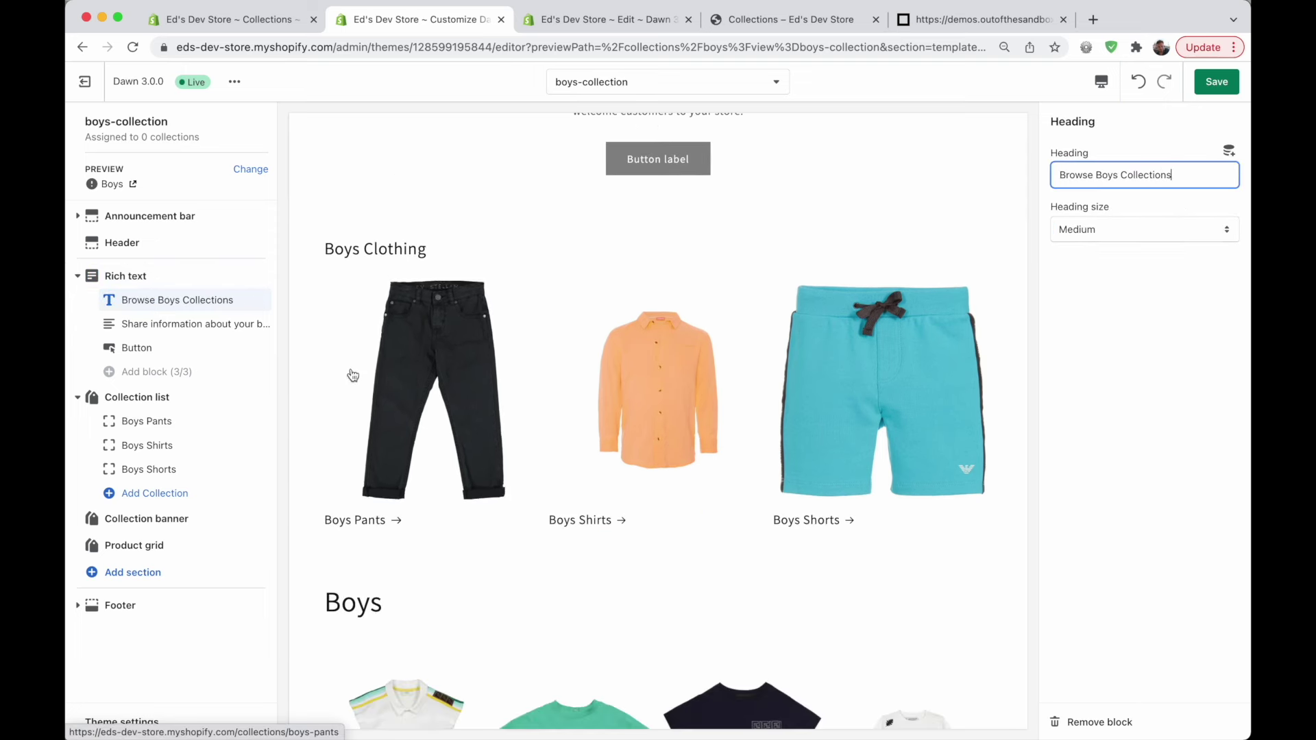
Hide the Collection banner section, and preview the page without the Product grid before showing the grid again.
{"action": "scroll", "coordinate": [712, 245], "scroll_direction": "down", "scroll_amount": 7}
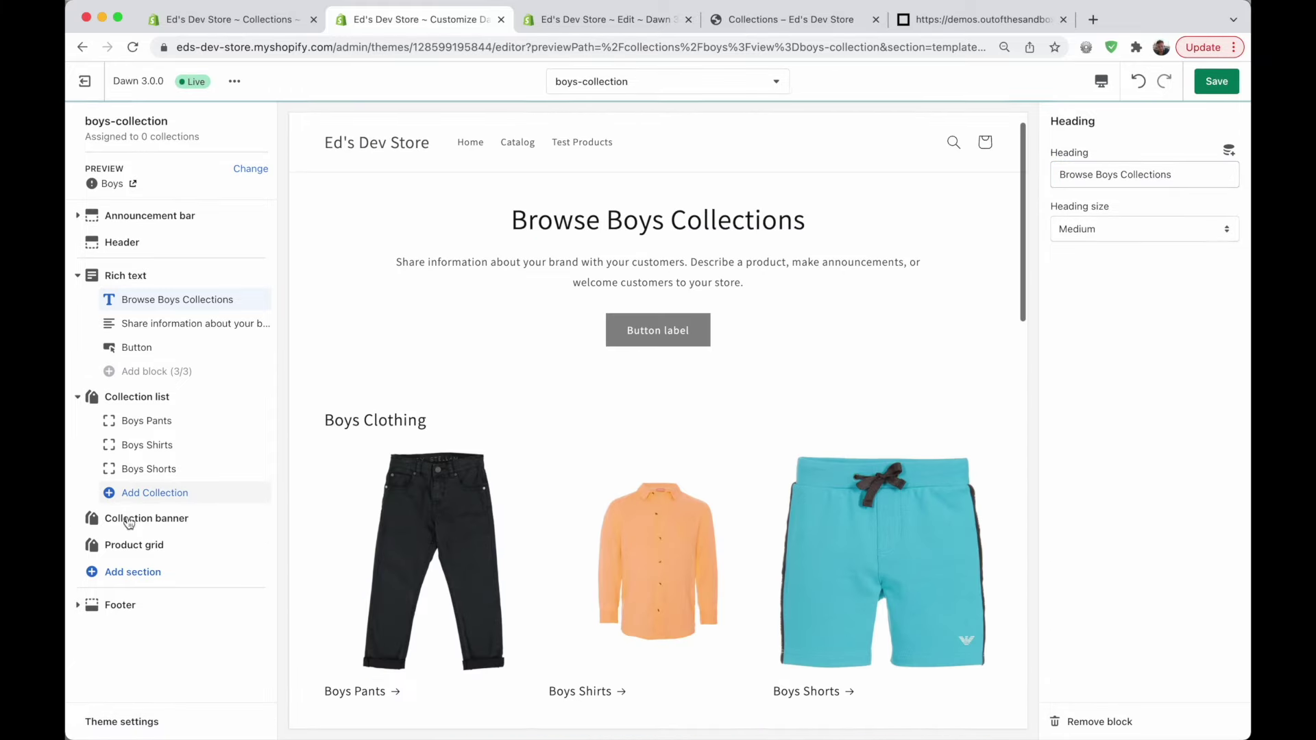
{"action": "left_click", "coordinate": [242, 546]}
{"action": "scroll", "coordinate": [577, 526], "scroll_direction": "down", "scroll_amount": 5}
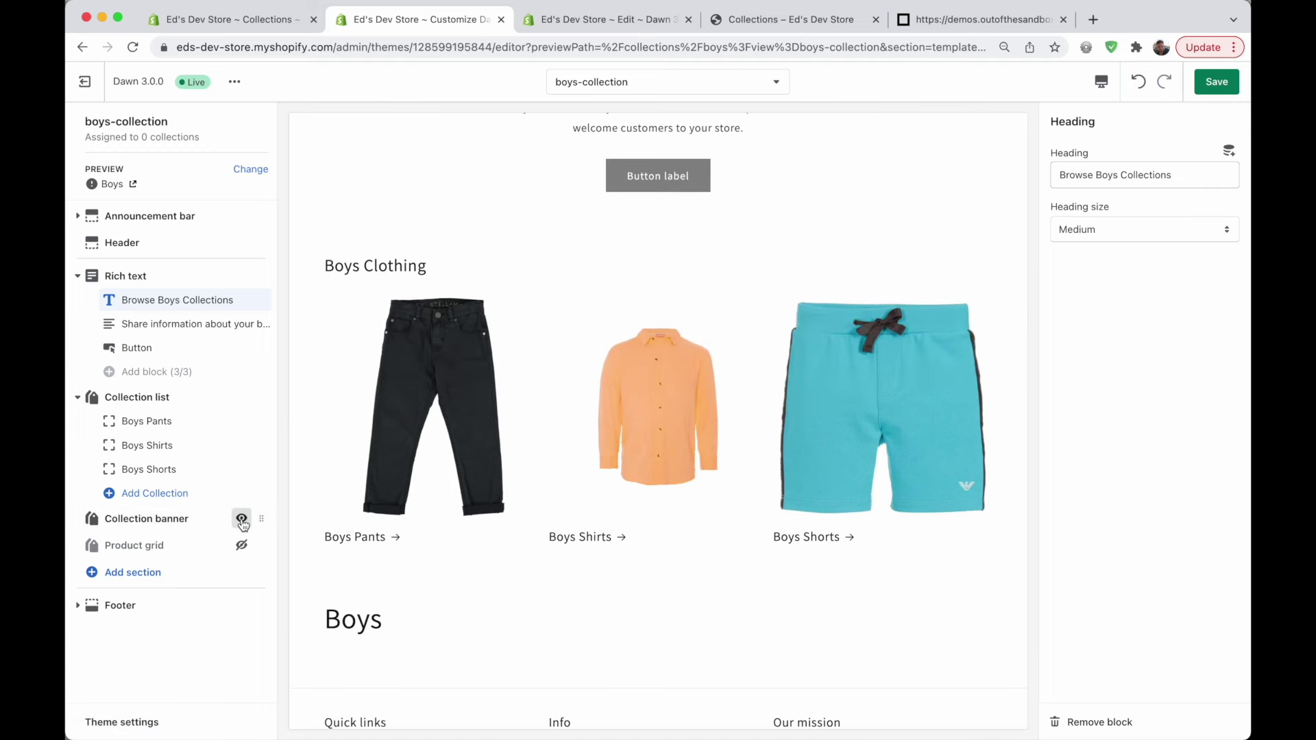
{"action": "left_click", "coordinate": [242, 520]}
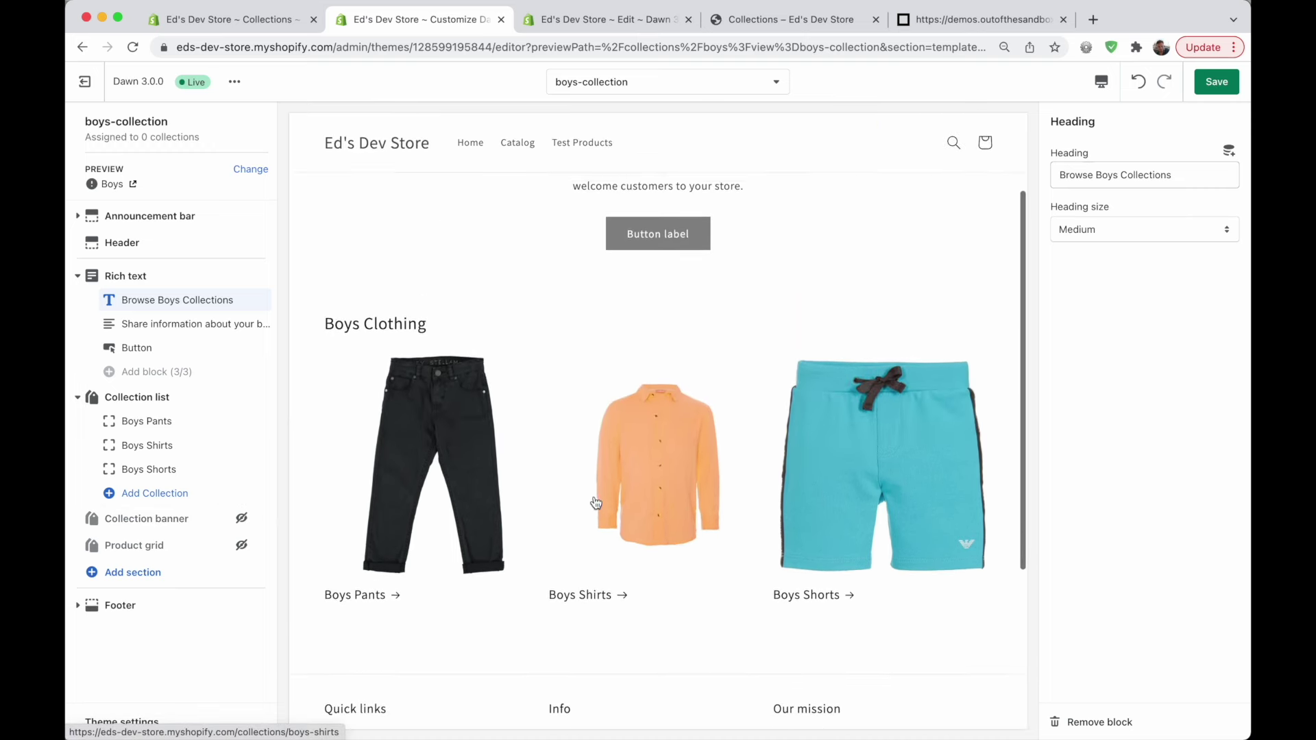
{"action": "scroll", "coordinate": [594, 504], "scroll_direction": "down", "scroll_amount": 1}
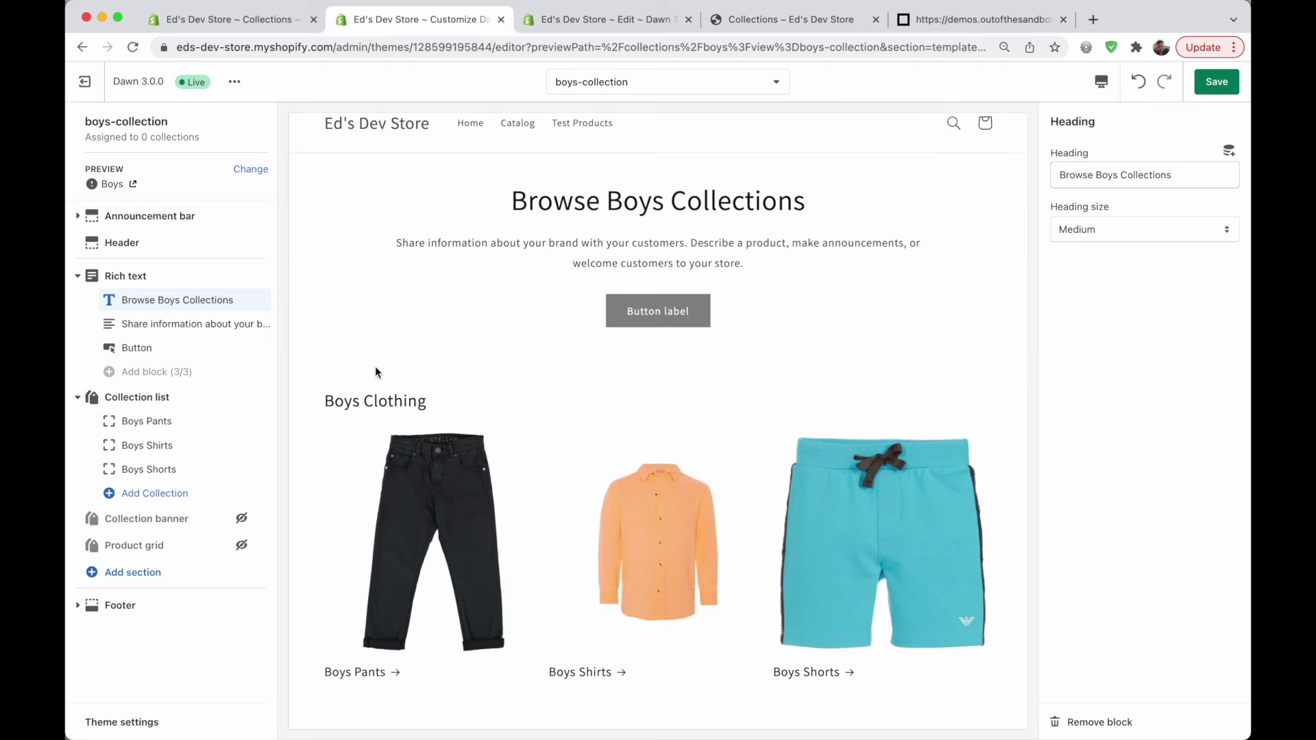
{"action": "left_click", "coordinate": [241, 546]}
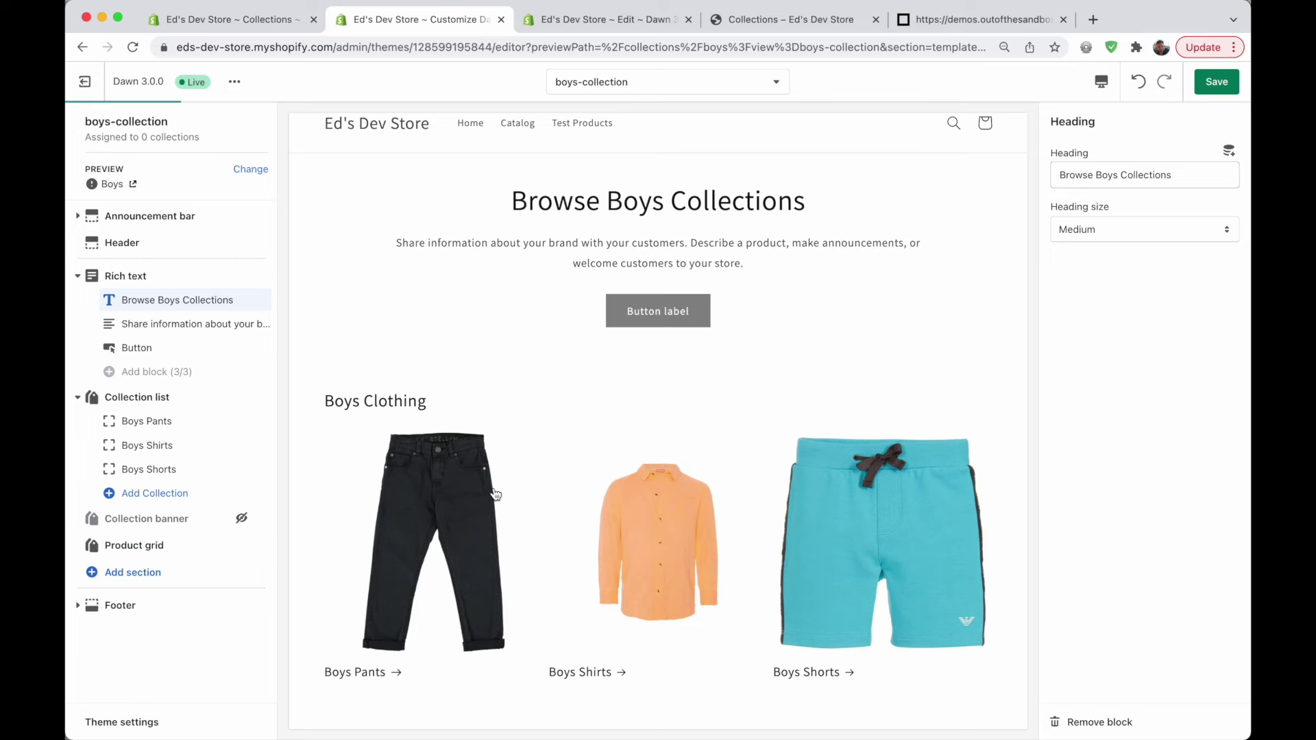
Set the Product grid section to 8 products per page and review the page in the preview.
{"action": "left_click", "coordinate": [139, 549]}
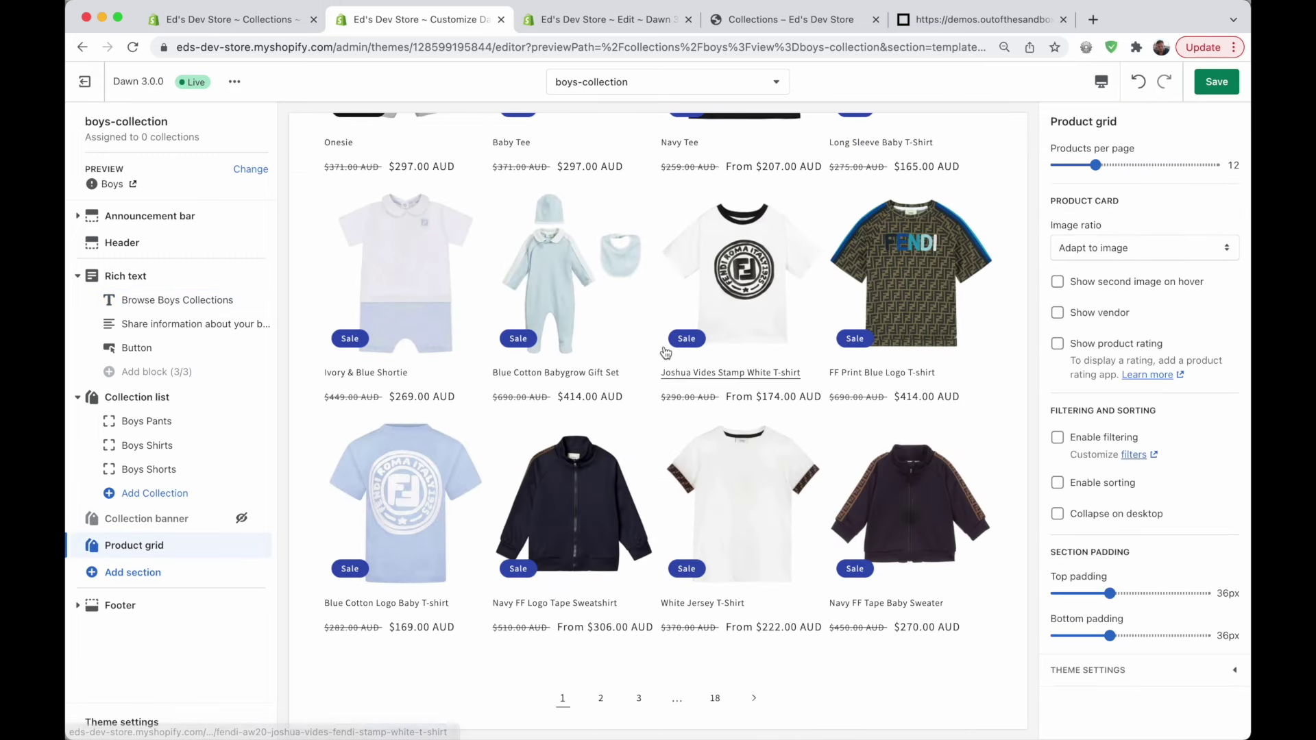
{"action": "left_click_drag", "start_coordinate": [1092, 165], "coordinate": [1045, 165]}
{"action": "scroll", "coordinate": [756, 319], "scroll_direction": "up", "scroll_amount": 10}
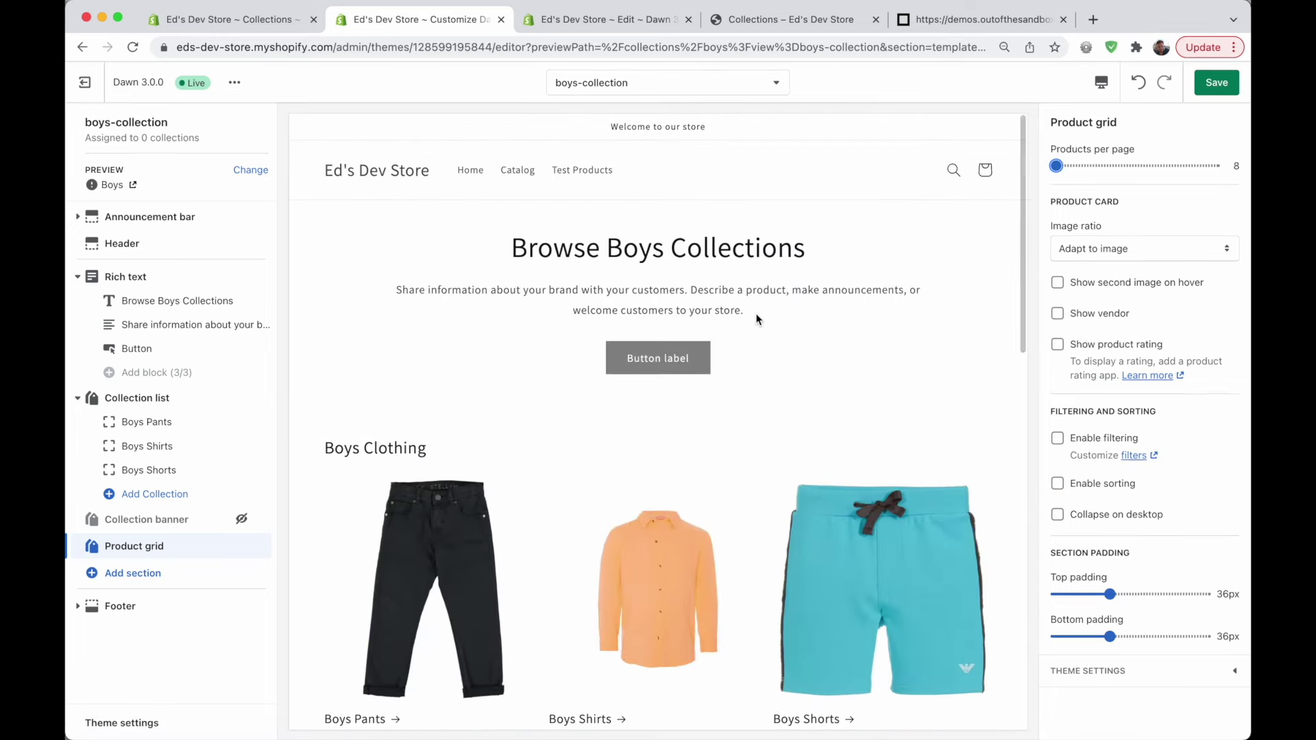
{"action": "scroll", "coordinate": [757, 319], "scroll_direction": "down", "scroll_amount": 8}
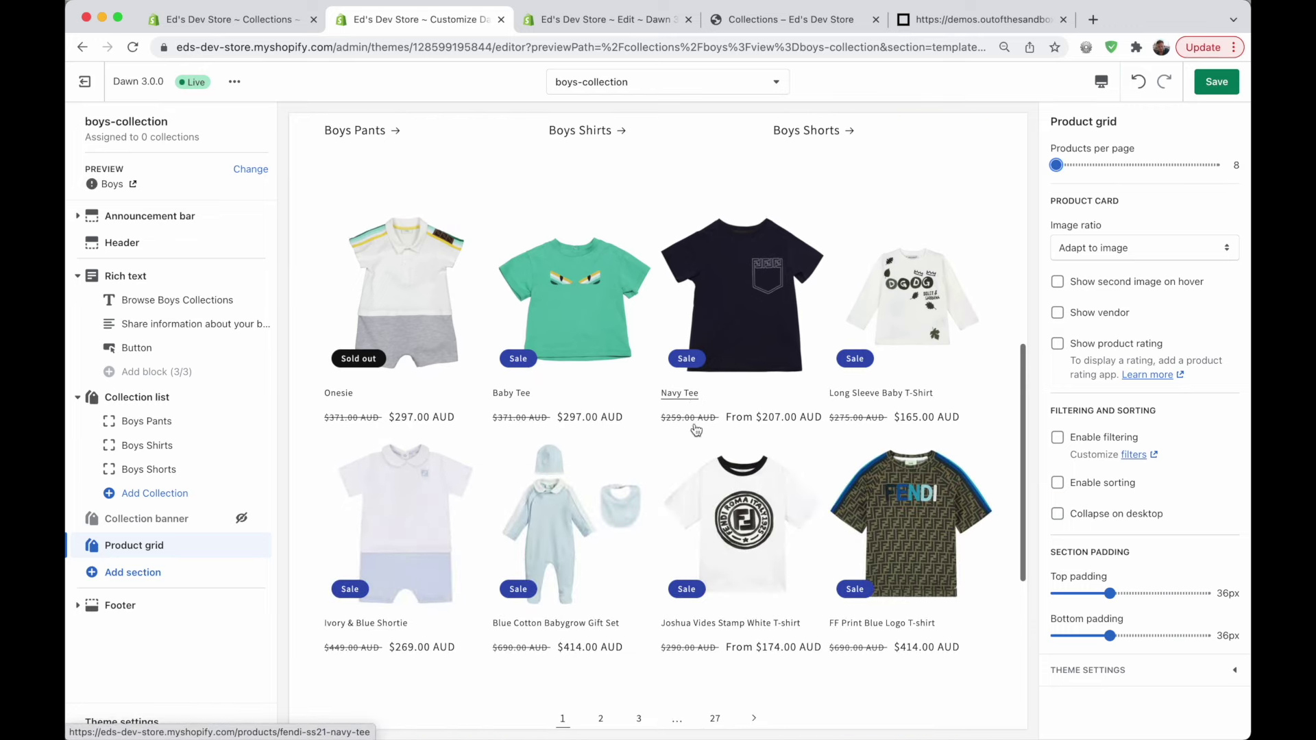
{"action": "scroll", "coordinate": [697, 430], "scroll_direction": "up", "scroll_amount": 8}
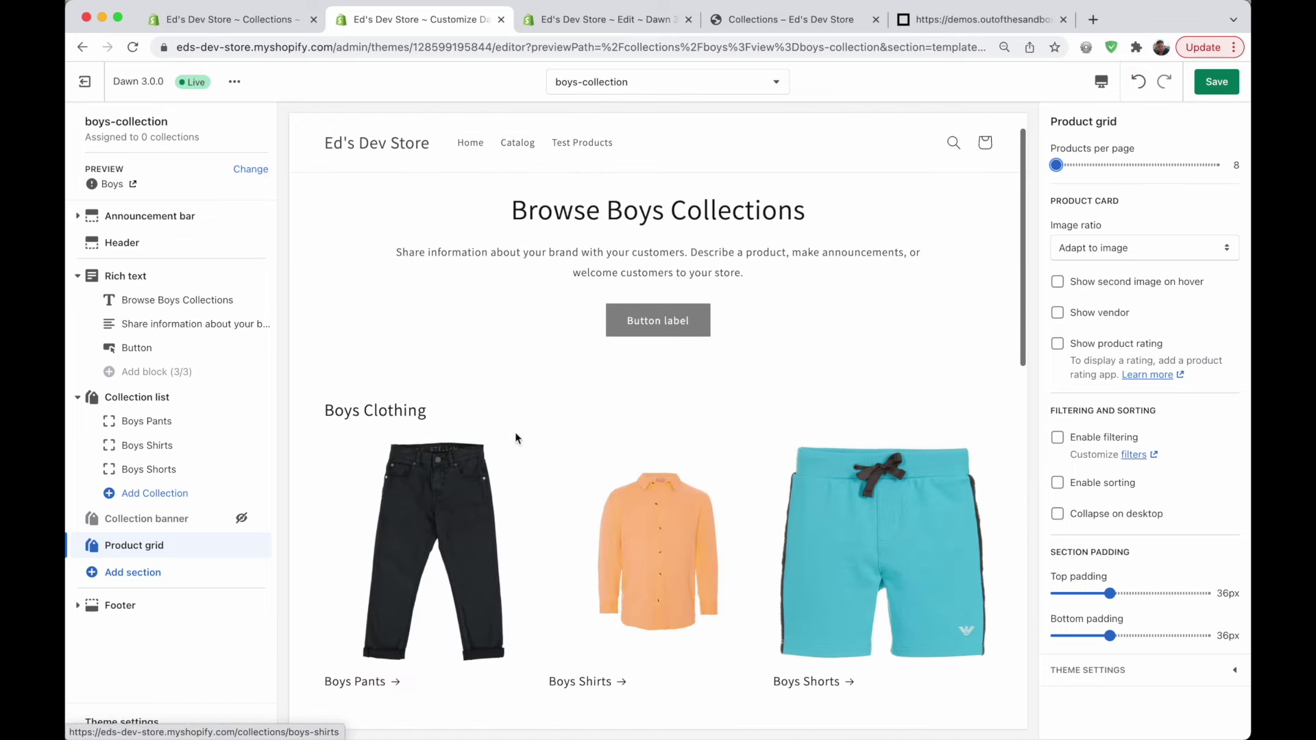
{"action": "scroll", "coordinate": [484, 519], "scroll_direction": "down", "scroll_amount": 3}
{"action": "scroll", "coordinate": [484, 518], "scroll_direction": "down", "scroll_amount": 5}
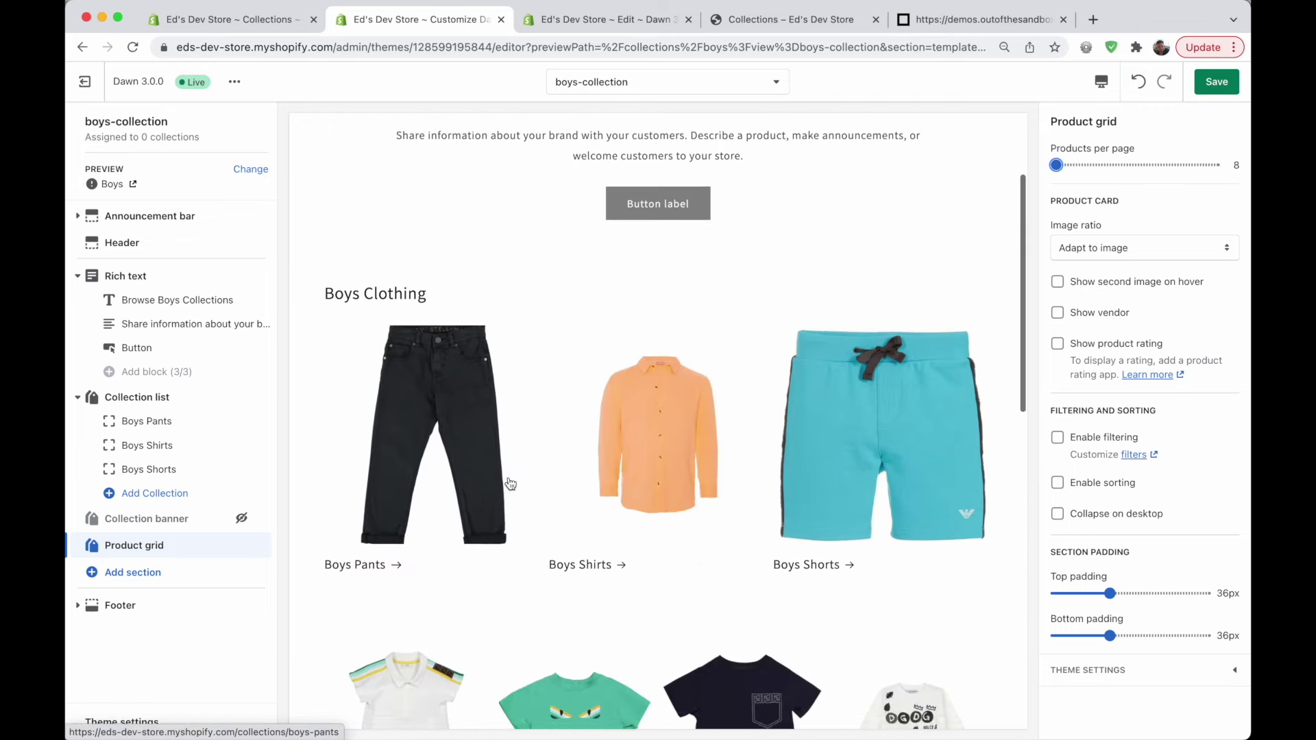
Preview the page with the Product grid hidden, show the grid again, and save the template.
{"action": "left_click", "coordinate": [241, 545]}
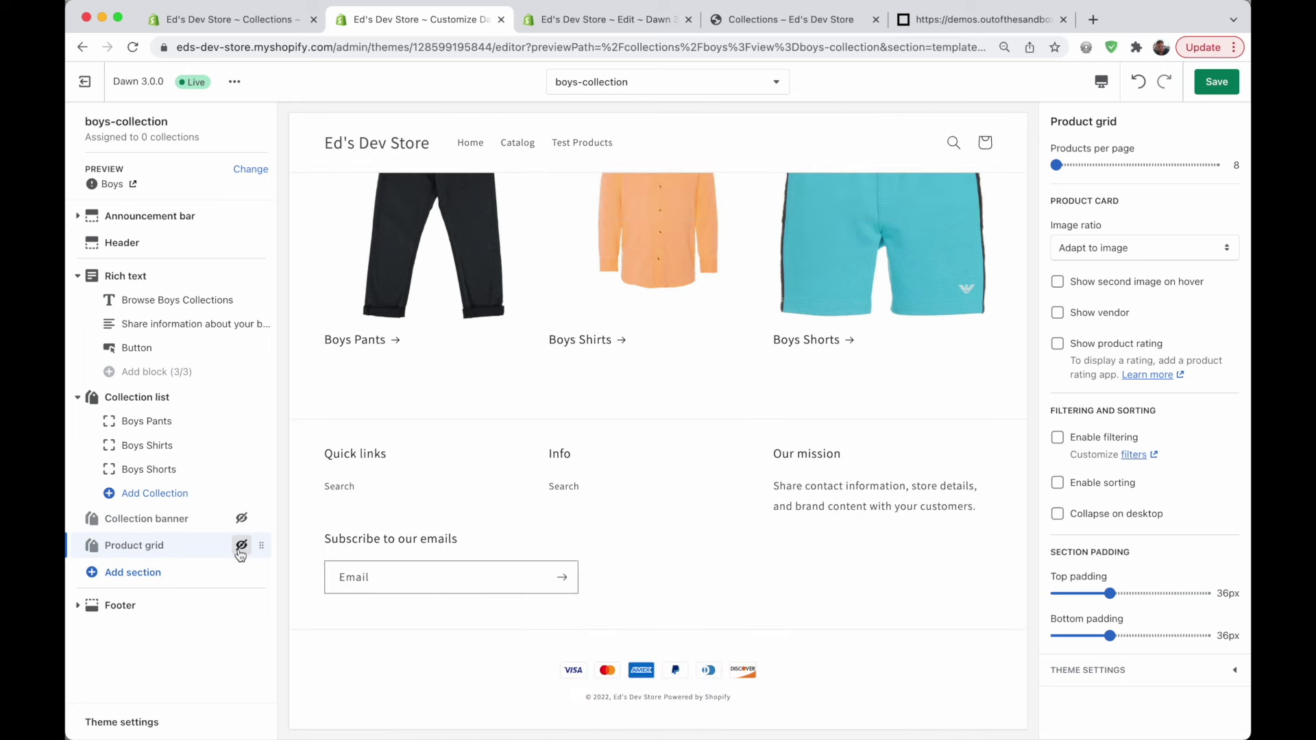
{"action": "left_click", "coordinate": [241, 545]}
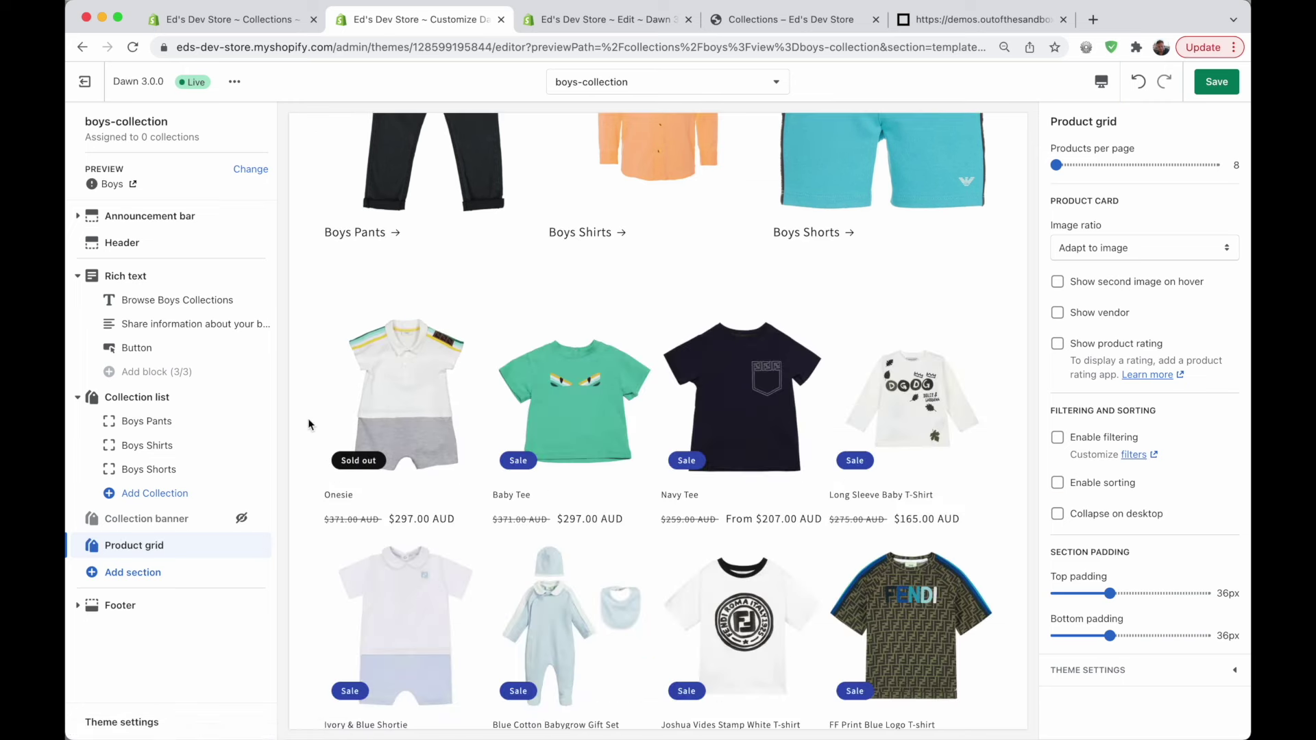
{"action": "scroll", "coordinate": [307, 419], "scroll_direction": "down", "scroll_amount": 3}
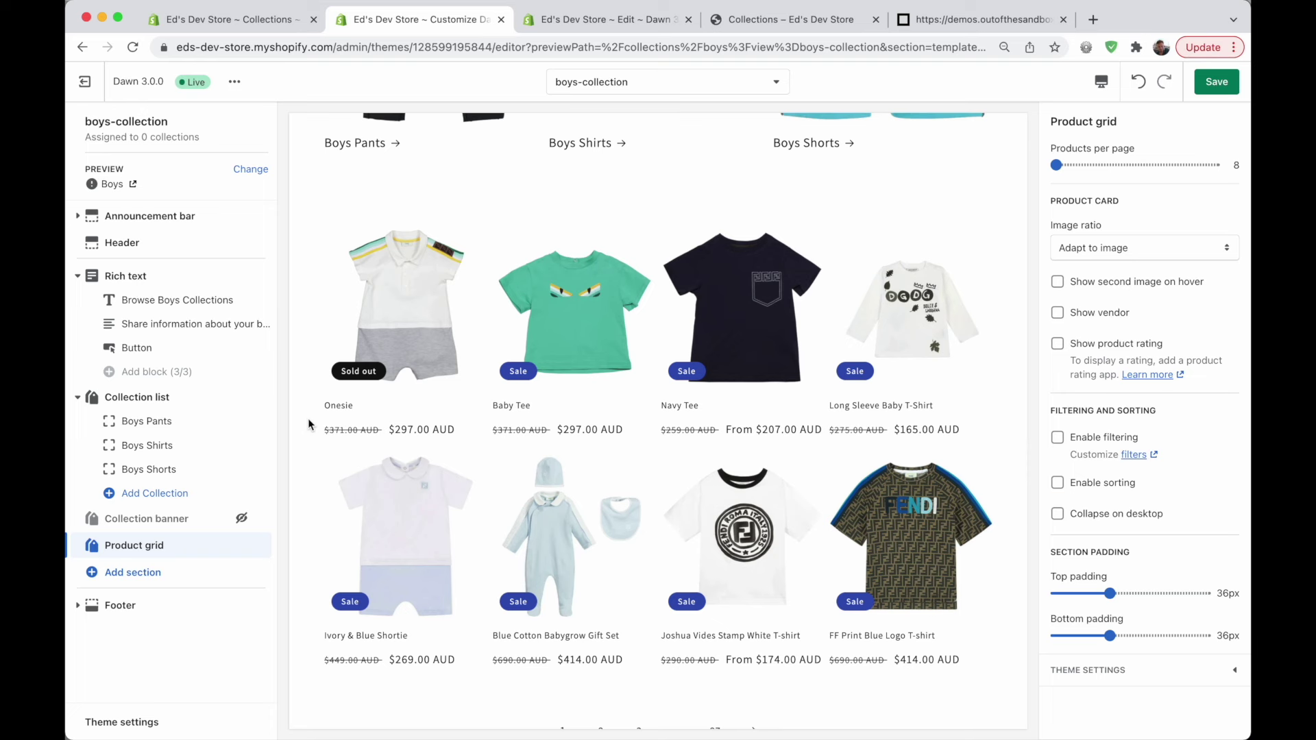
{"action": "scroll", "coordinate": [307, 418], "scroll_direction": "up", "scroll_amount": 8}
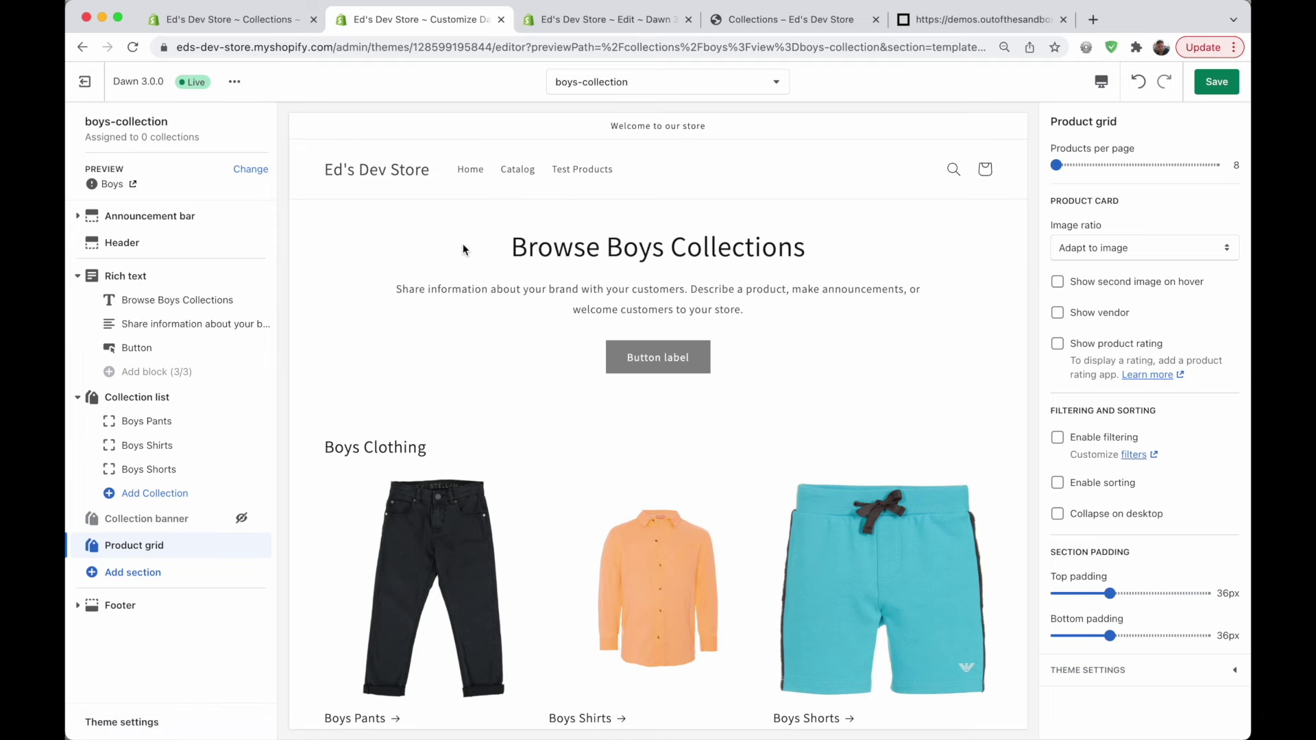
{"action": "scroll", "coordinate": [448, 349], "scroll_direction": "down", "scroll_amount": 2}
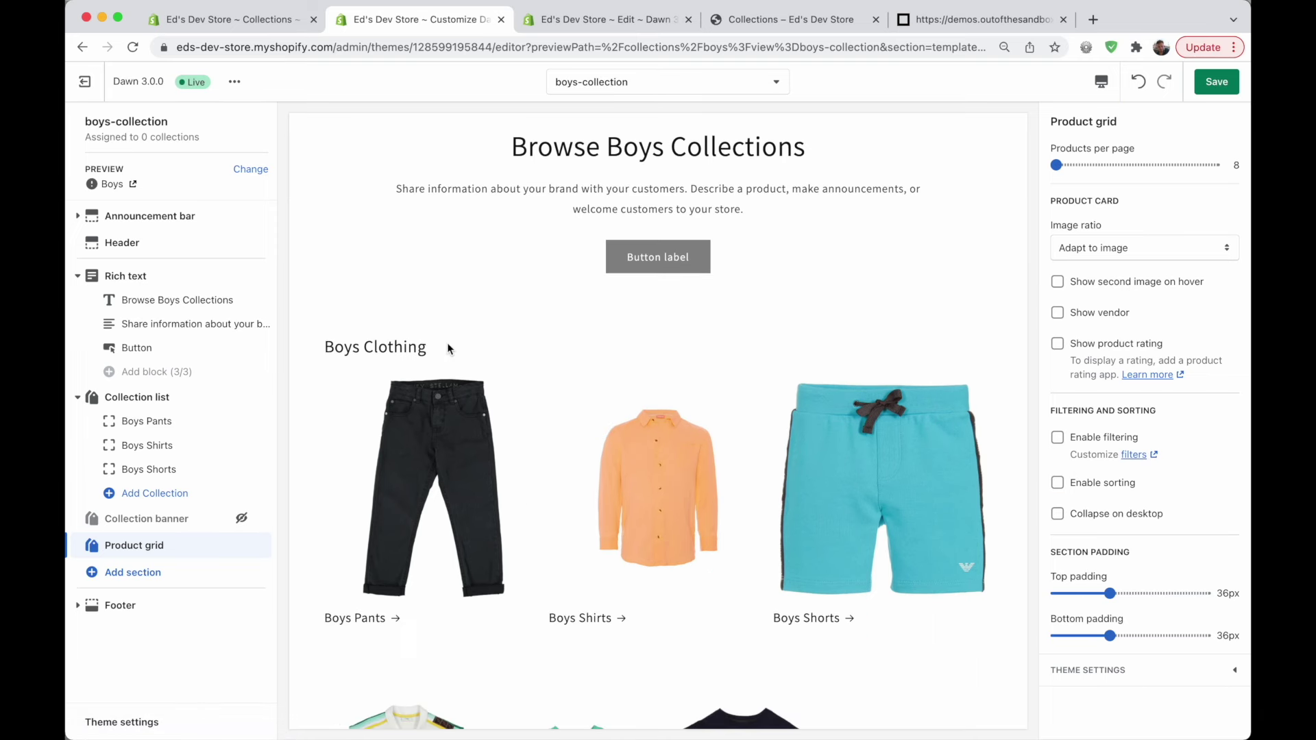
{"action": "scroll", "coordinate": [447, 349], "scroll_direction": "down", "scroll_amount": 2}
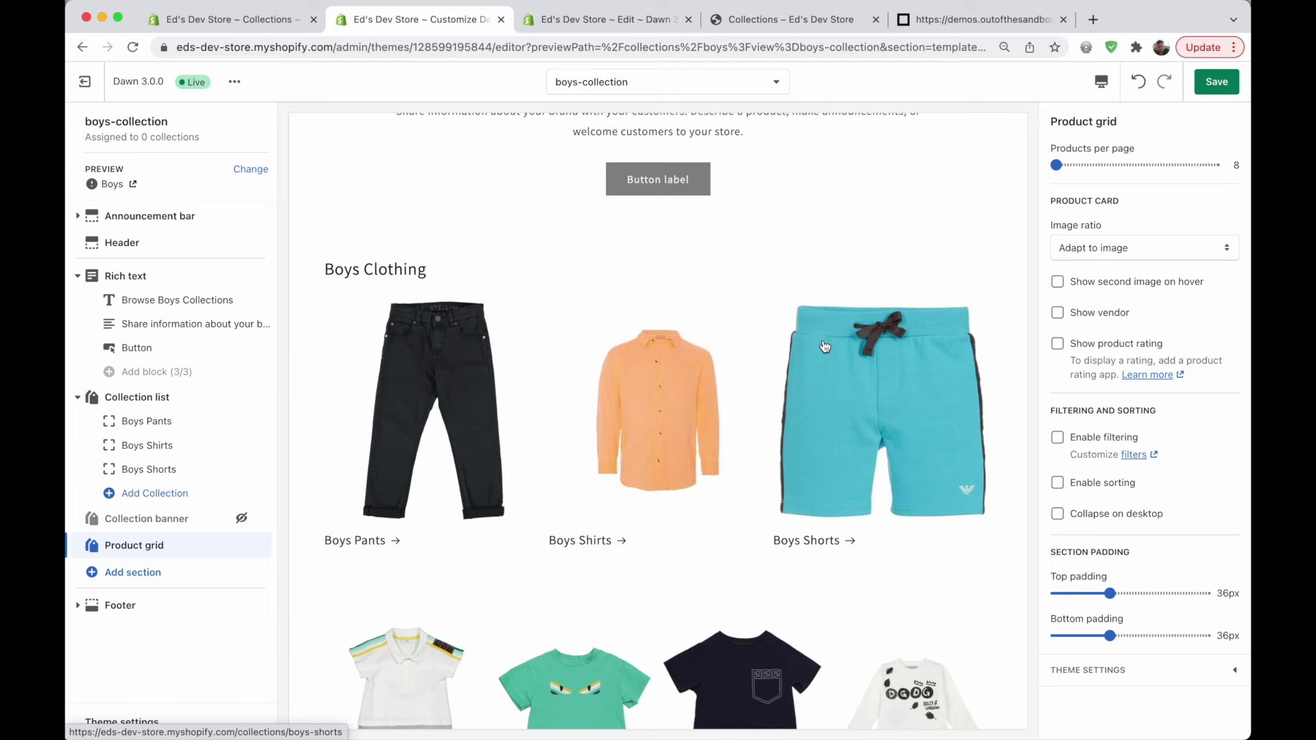
{"action": "scroll", "coordinate": [865, 373], "scroll_direction": "down", "scroll_amount": 9}
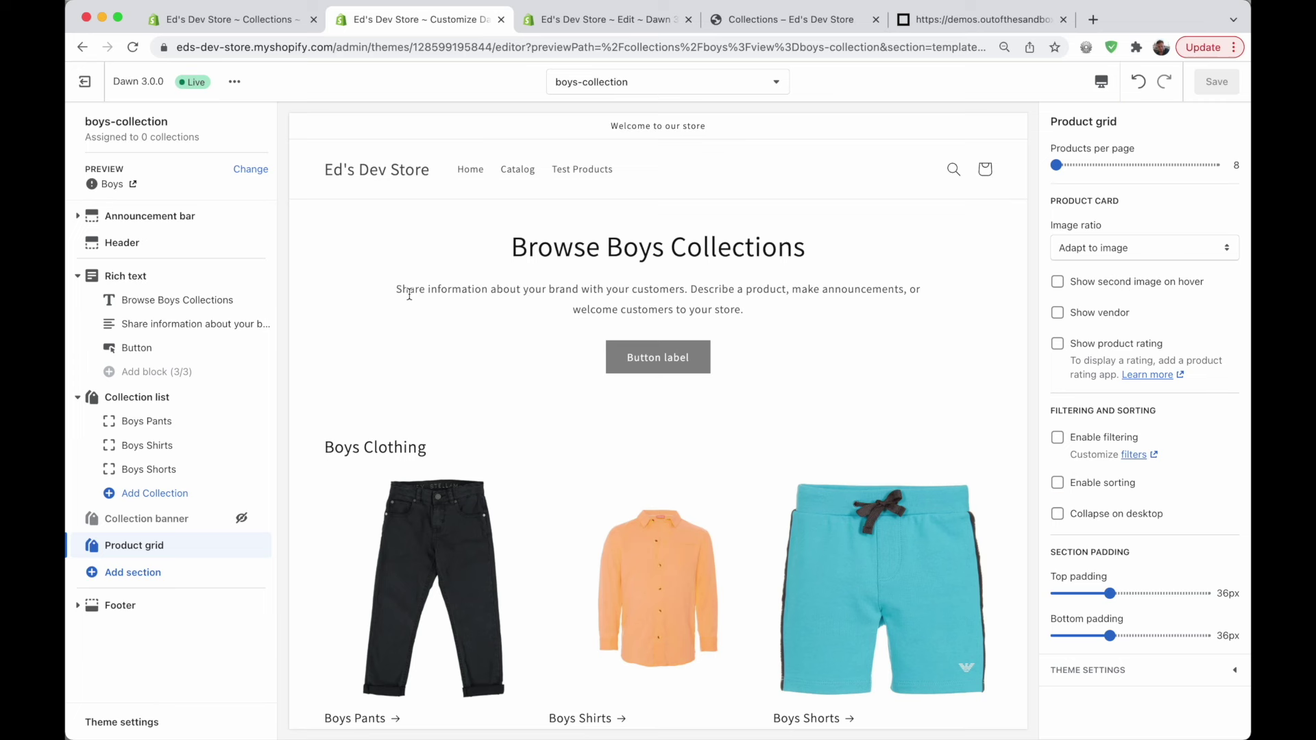
Preview the template with the Girls Pants collection, and return the preview to the Boys collection.
{"action": "left_click", "coordinate": [616, 82]}
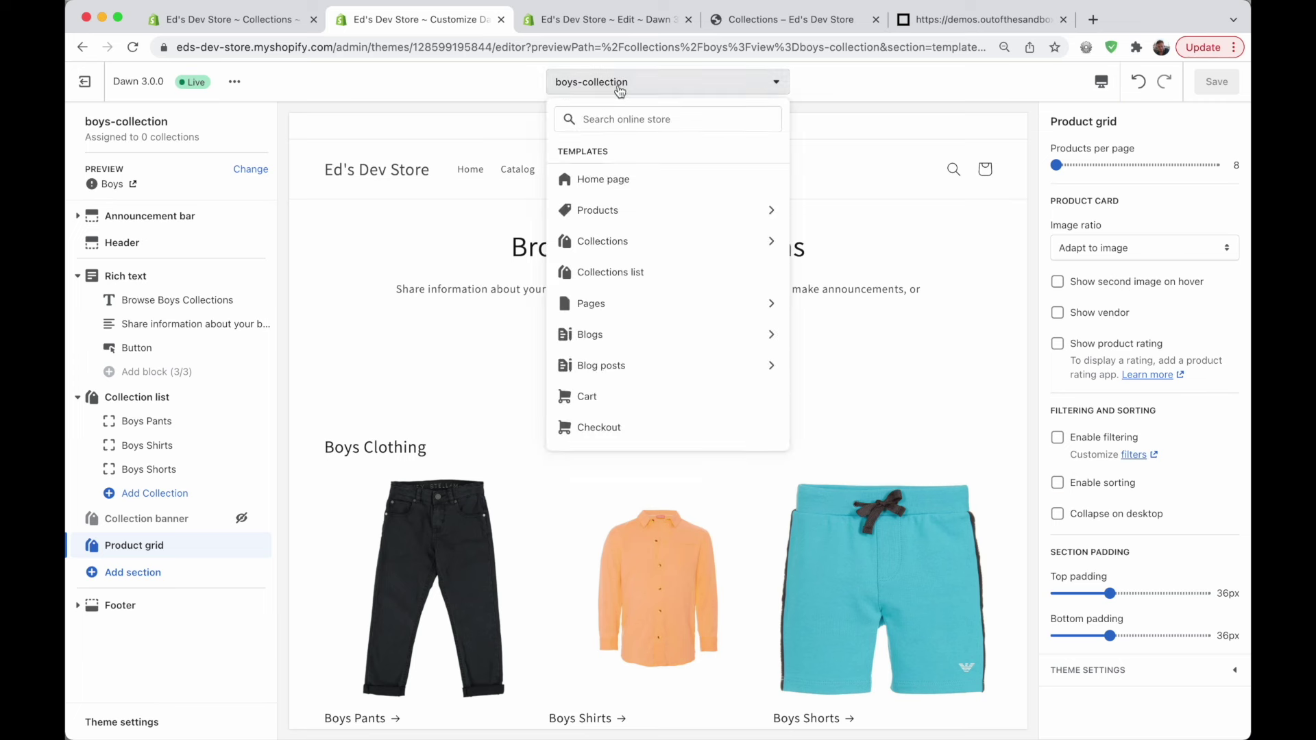
{"action": "left_click", "coordinate": [685, 81]}
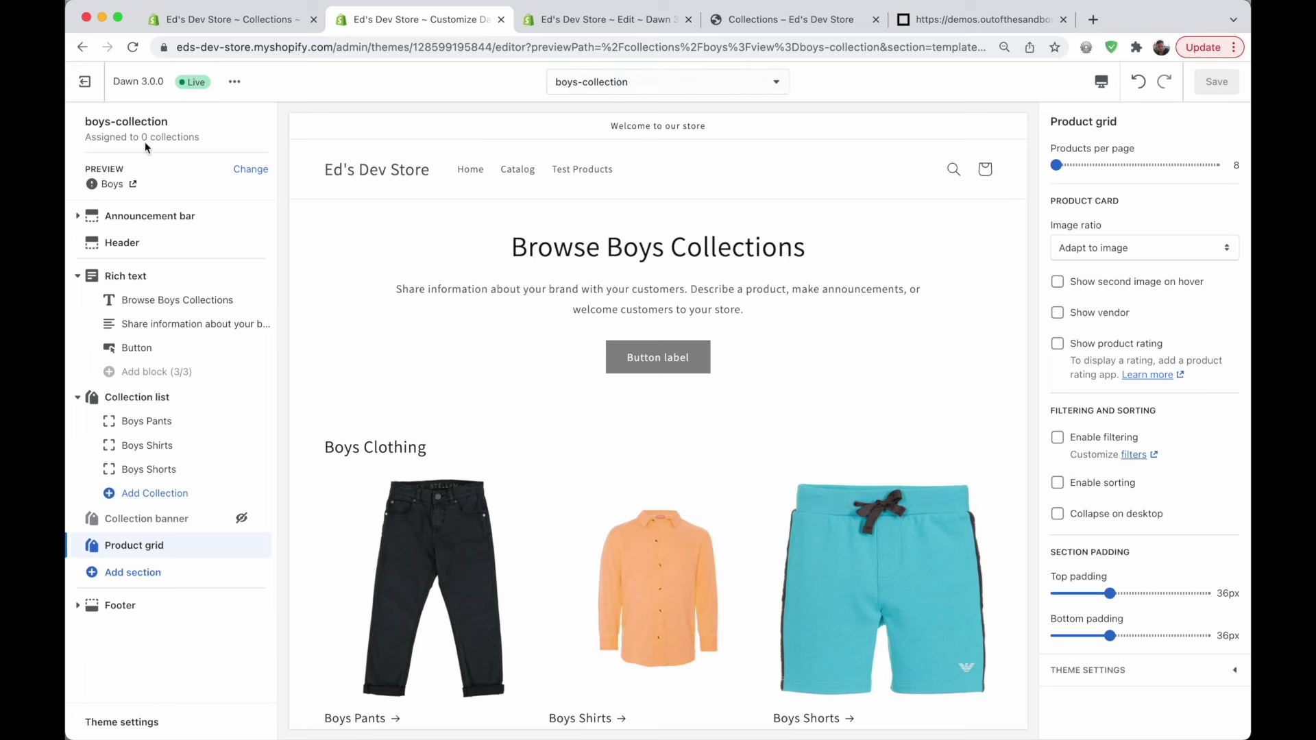
{"action": "left_click", "coordinate": [251, 169]}
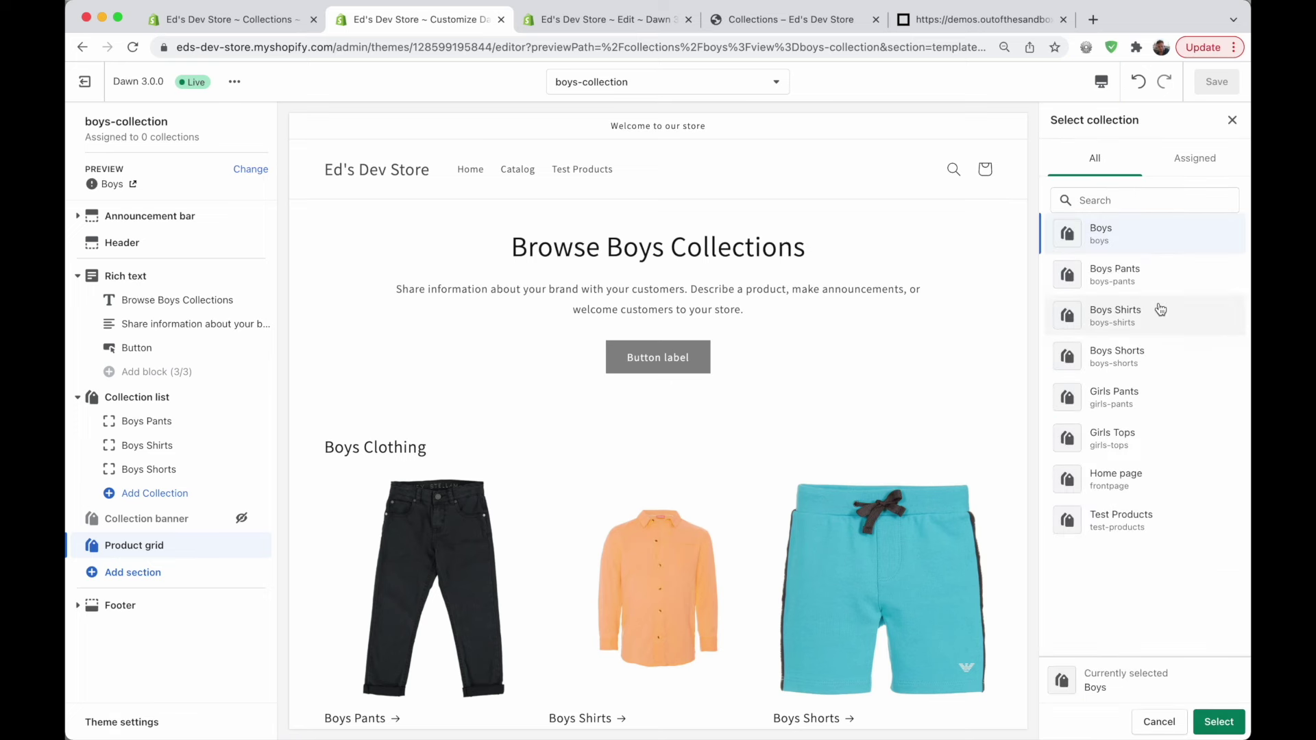
{"action": "double_click", "coordinate": [1171, 403]}
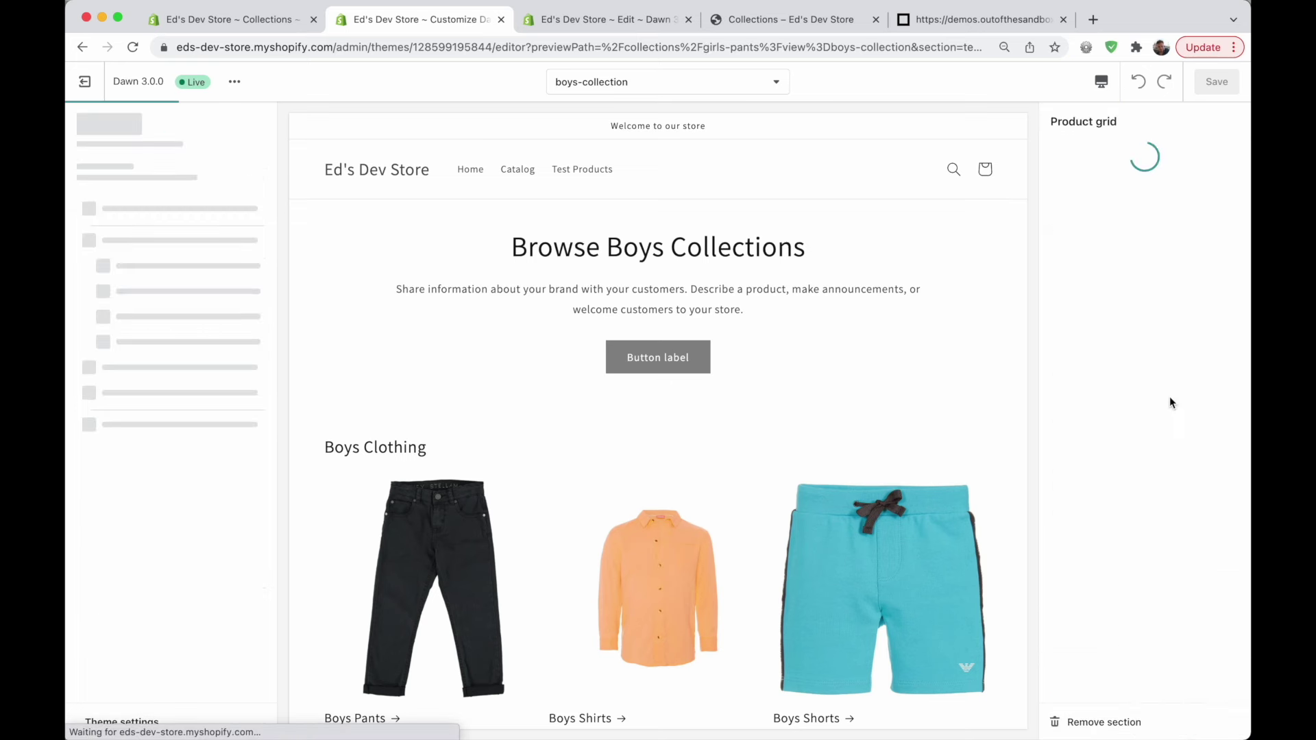
{"action": "scroll", "coordinate": [717, 353], "scroll_direction": "down", "scroll_amount": 5}
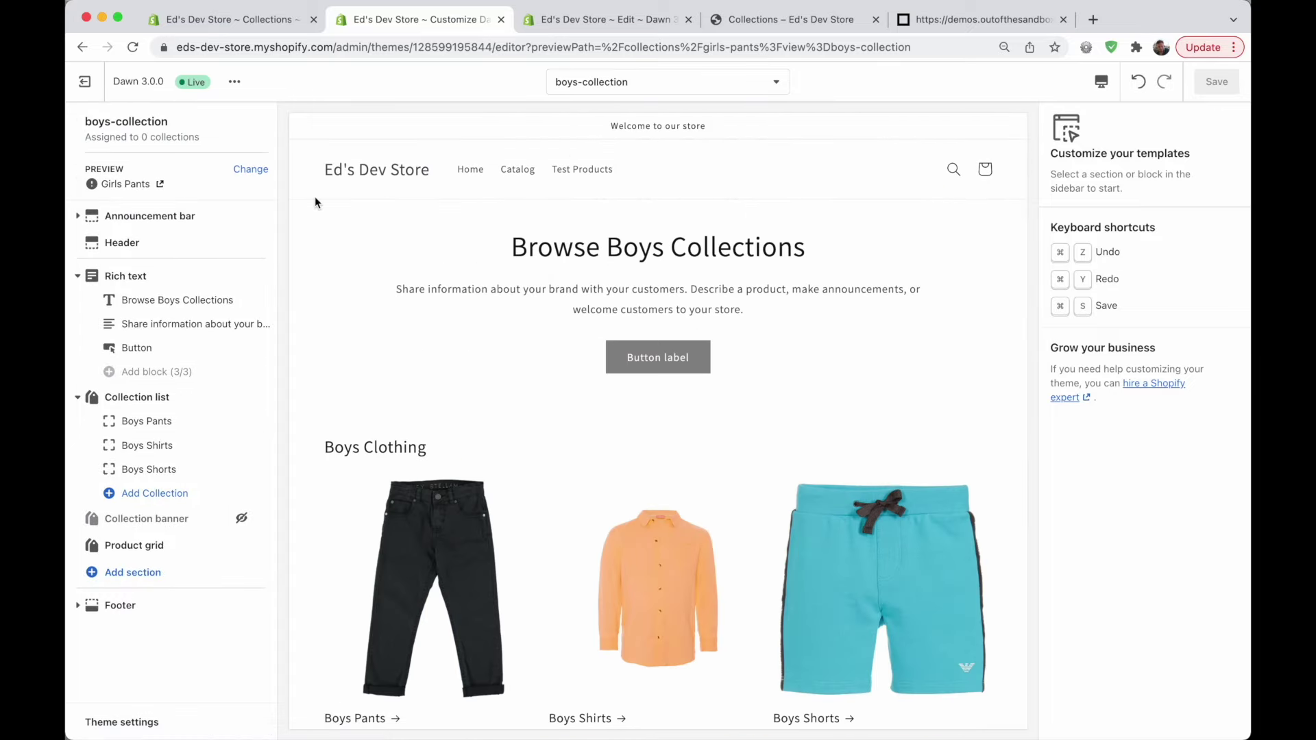
{"action": "left_click", "coordinate": [248, 169]}
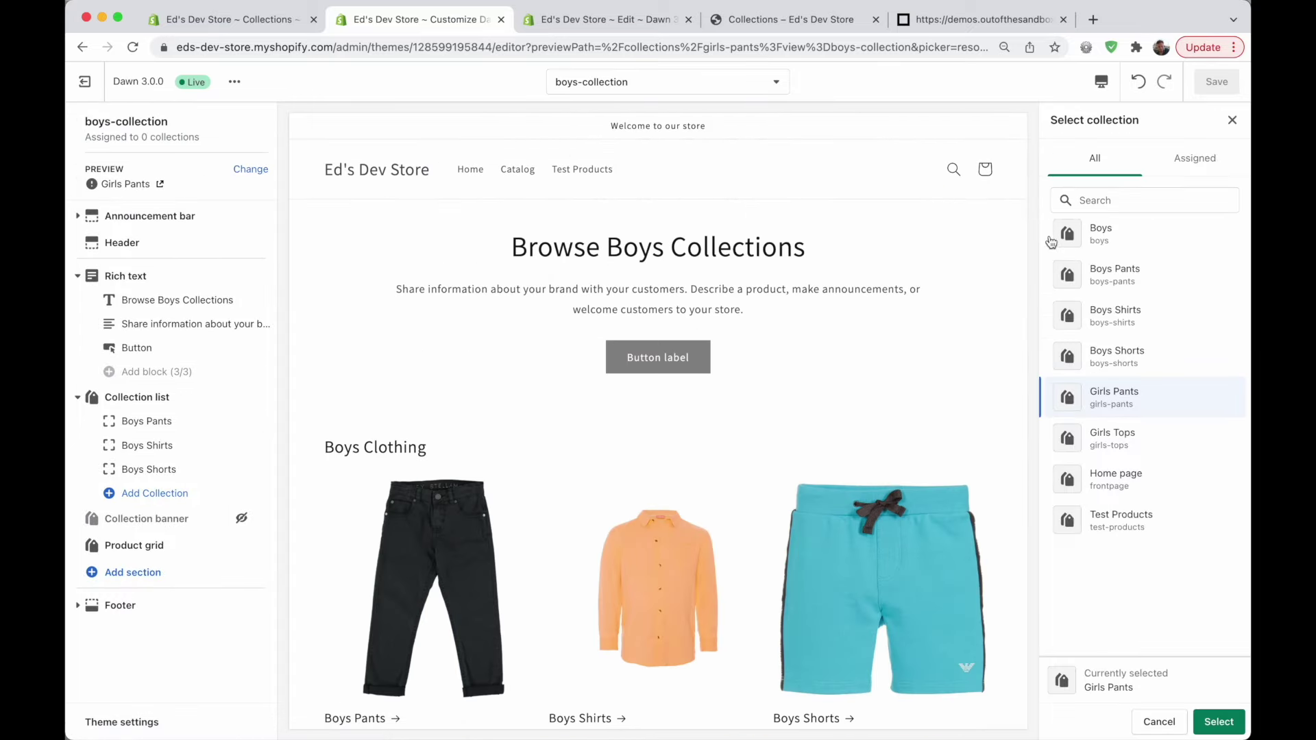
{"action": "double_click", "coordinate": [1120, 237]}
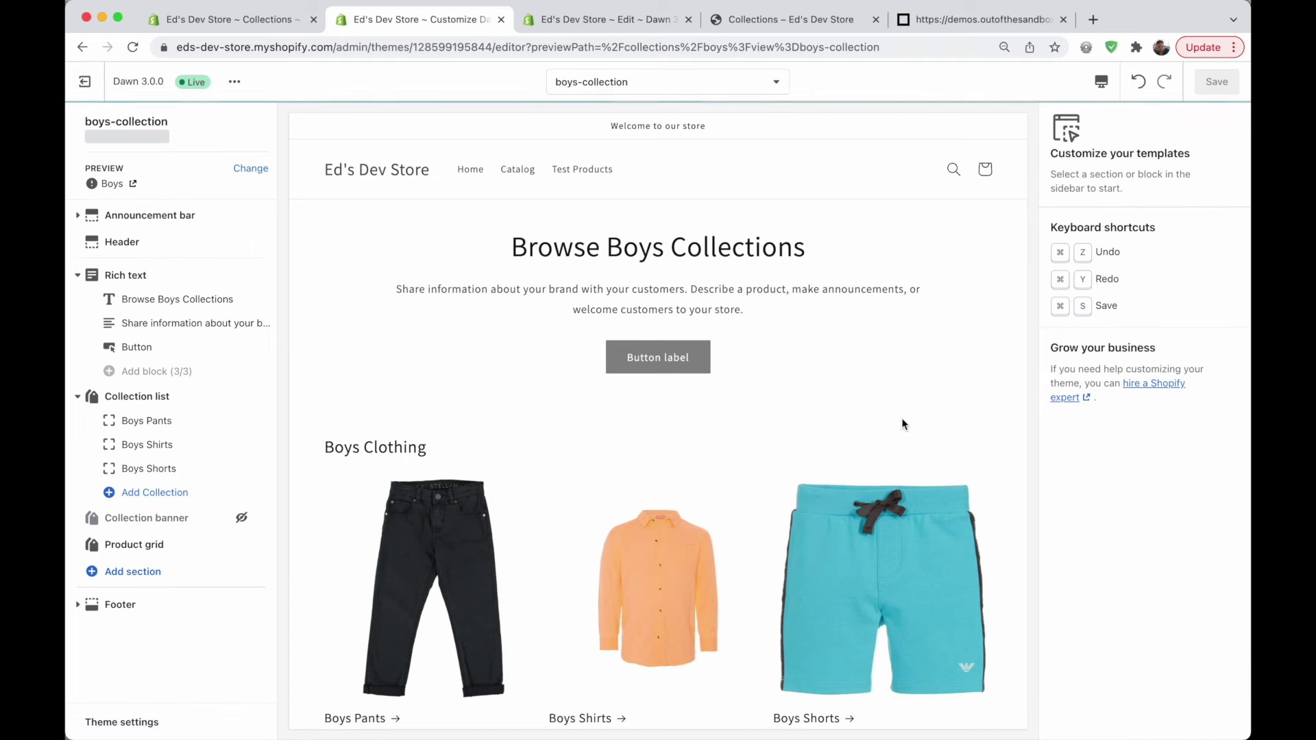
Assign the boys-collection theme template to the Boys collection in the store admin and save the collection.
{"action": "left_click", "coordinate": [220, 20]}
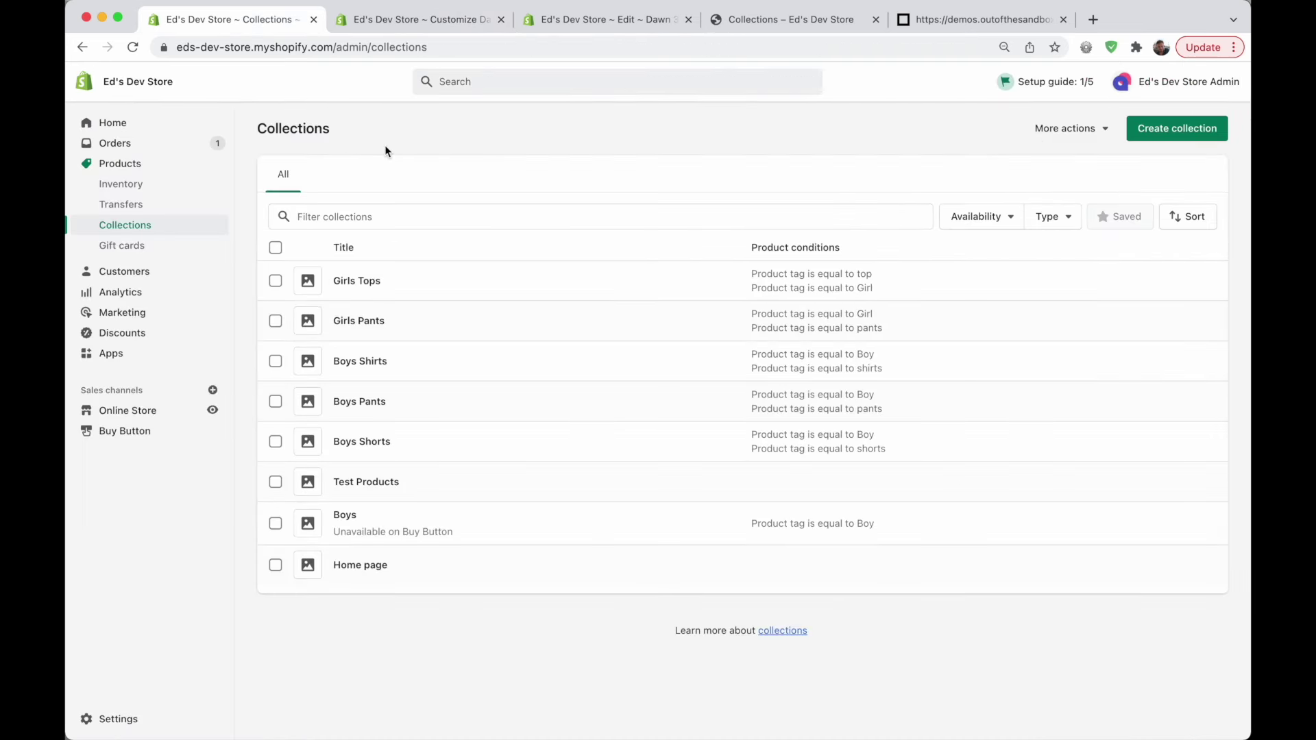
{"action": "left_click", "coordinate": [344, 521]}
{"action": "scroll", "coordinate": [395, 442], "scroll_direction": "down", "scroll_amount": 1}
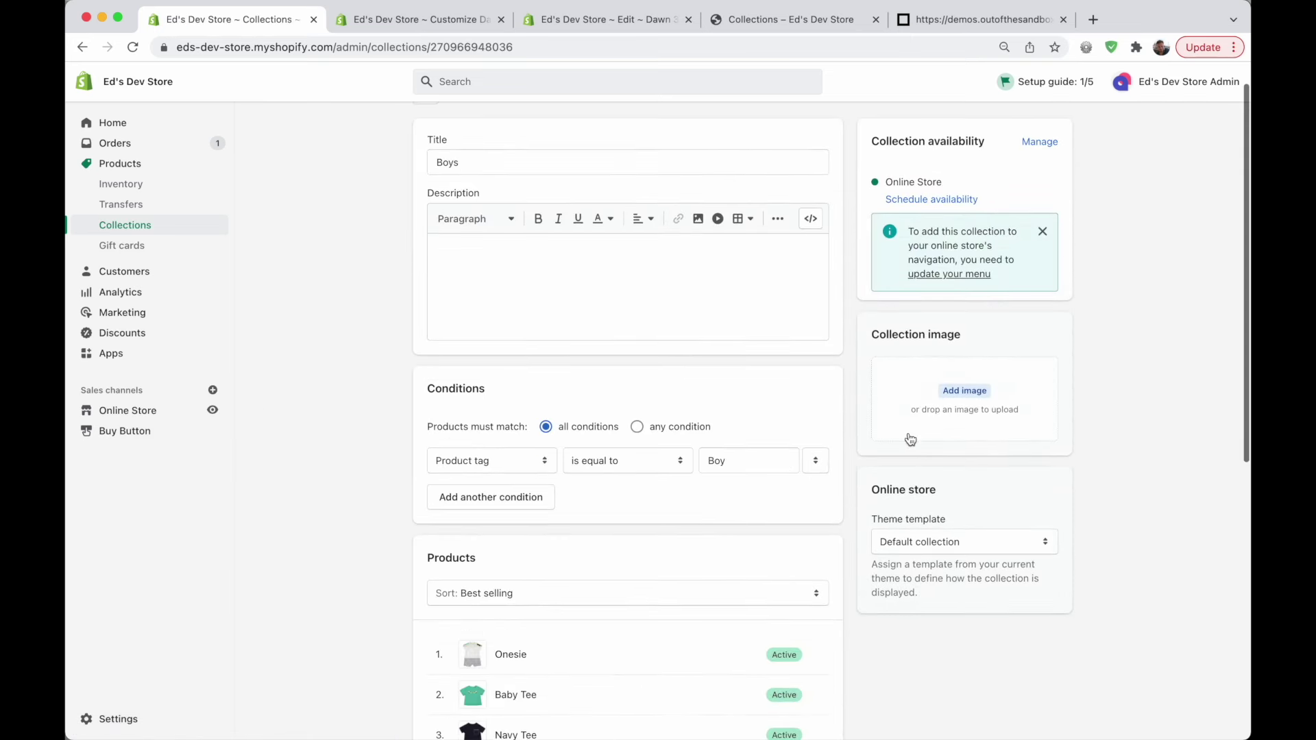
{"action": "left_click", "coordinate": [990, 545]}
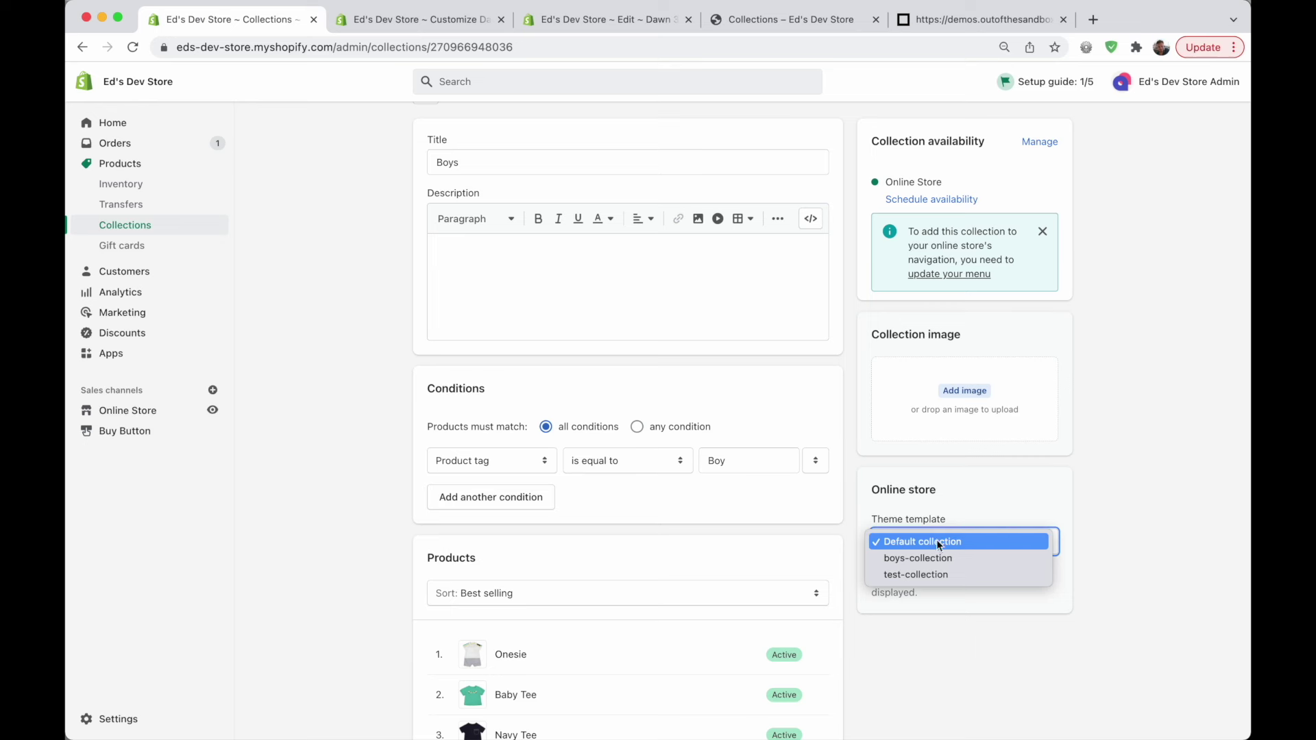
{"action": "left_click", "coordinate": [981, 557]}
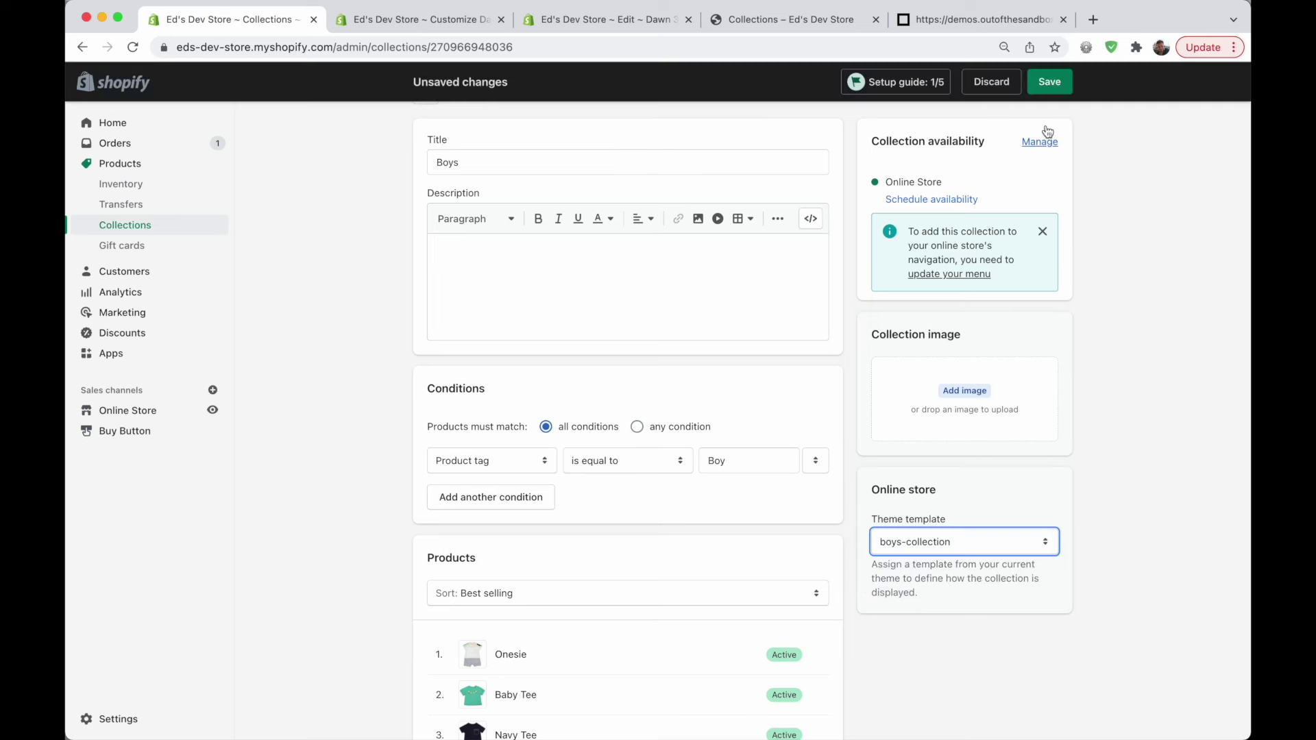
{"action": "left_click", "coordinate": [1067, 87]}
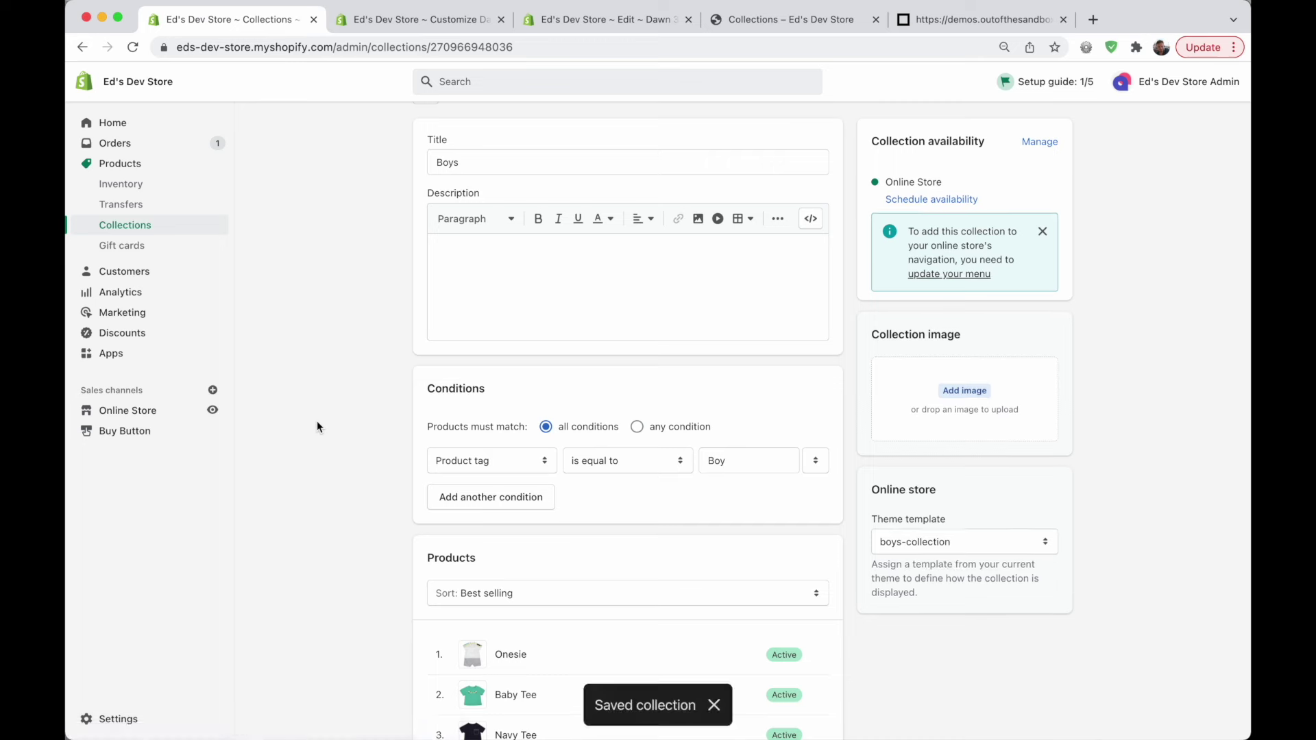
View the Boys collection in the online store and check its subcollections and product grid.
{"action": "left_click", "coordinate": [961, 129]}
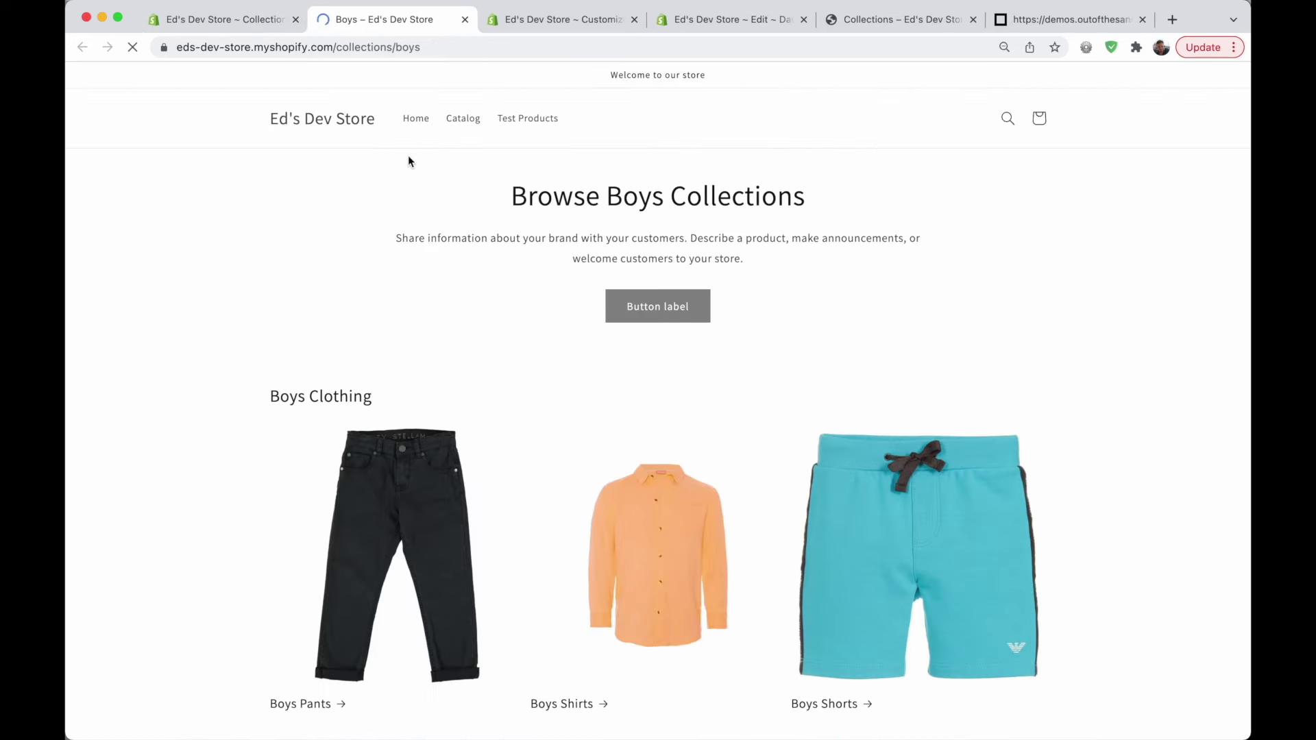
{"action": "scroll", "coordinate": [147, 286], "scroll_direction": "down", "scroll_amount": 7}
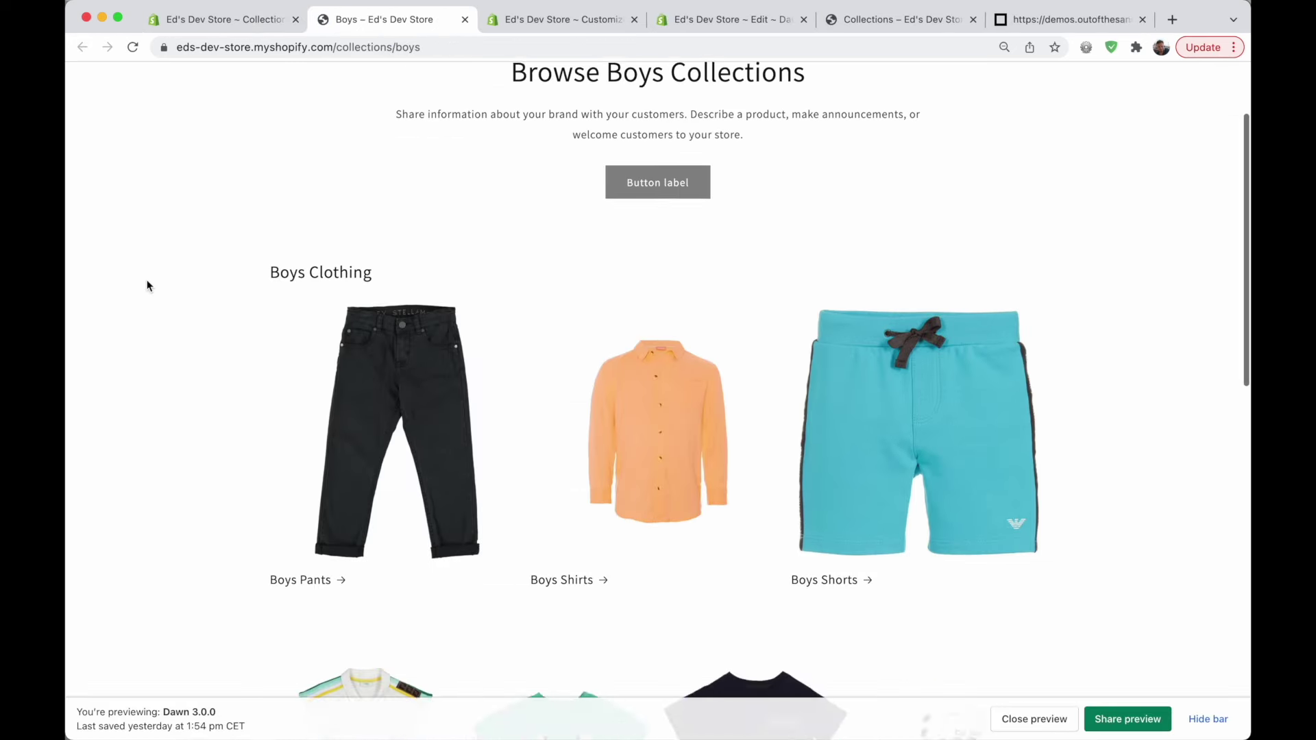
{"action": "scroll", "coordinate": [148, 286], "scroll_direction": "down", "scroll_amount": 5}
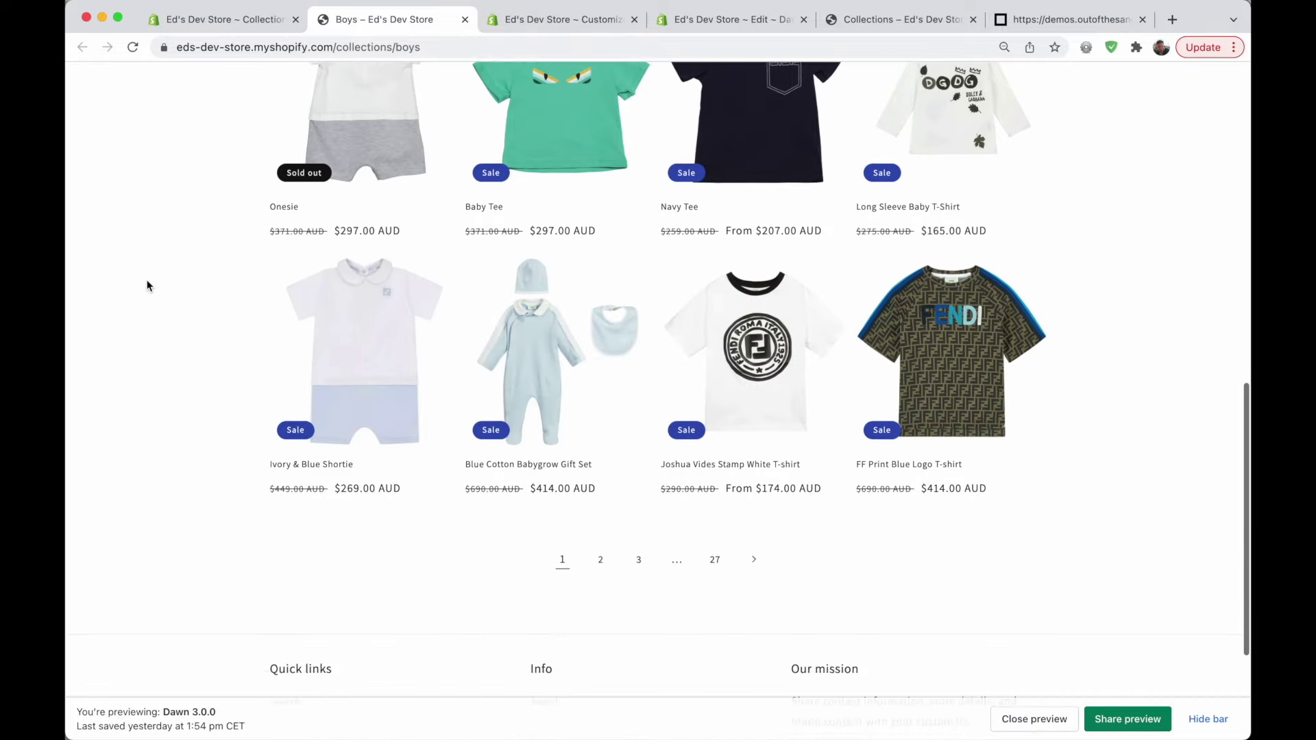
{"action": "scroll", "coordinate": [148, 286], "scroll_direction": "up", "scroll_amount": 9}
Create a collection template named "girls-collection" based on boys-collection in the theme editor.
{"action": "key", "text": "ctrl+Tab"}
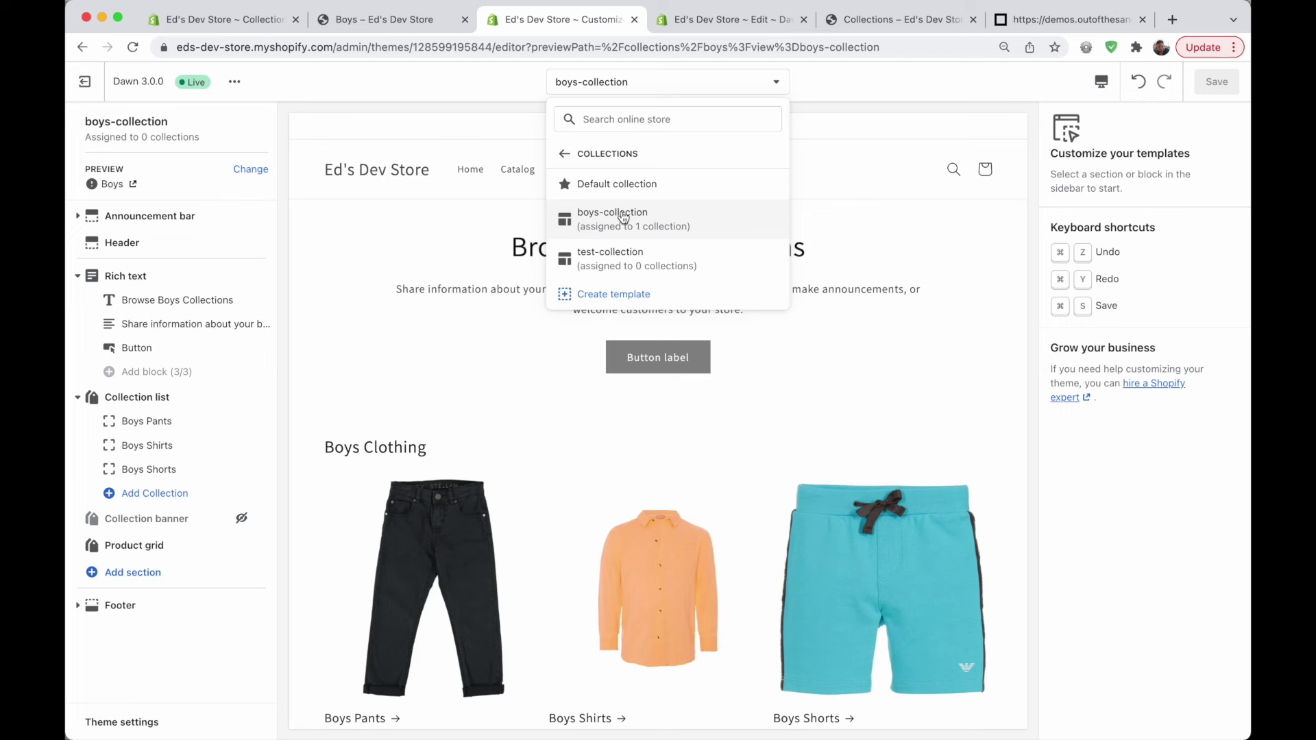
{"action": "left_click", "coordinate": [612, 295]}
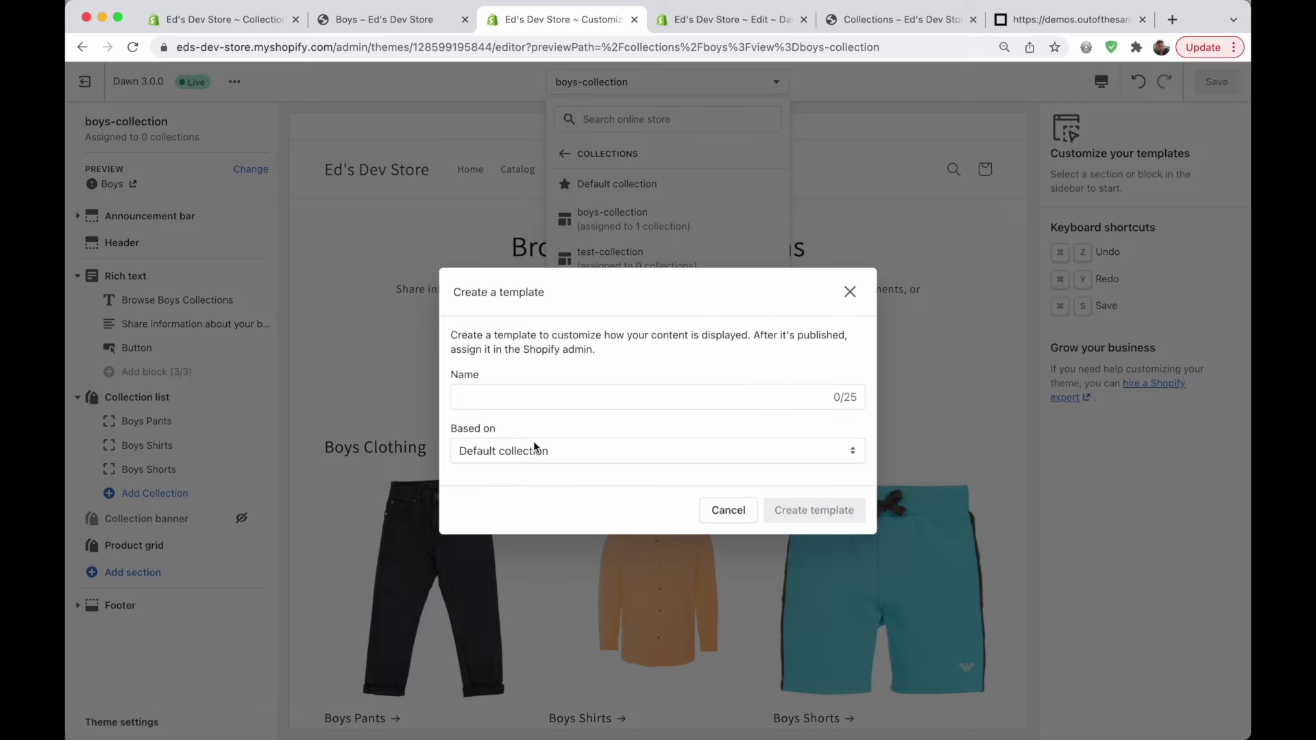
{"action": "left_click", "coordinate": [790, 451]}
{"action": "left_click", "coordinate": [628, 366]}
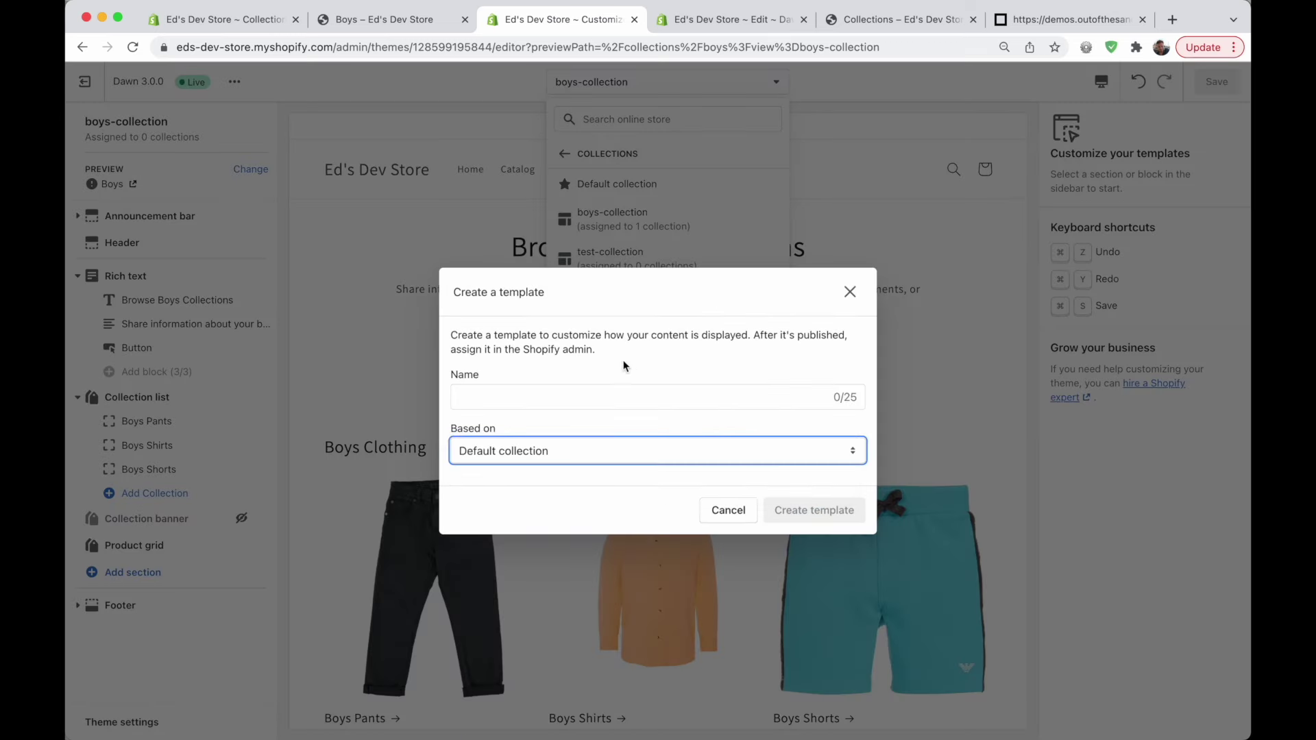
{"action": "left_click", "coordinate": [581, 450]}
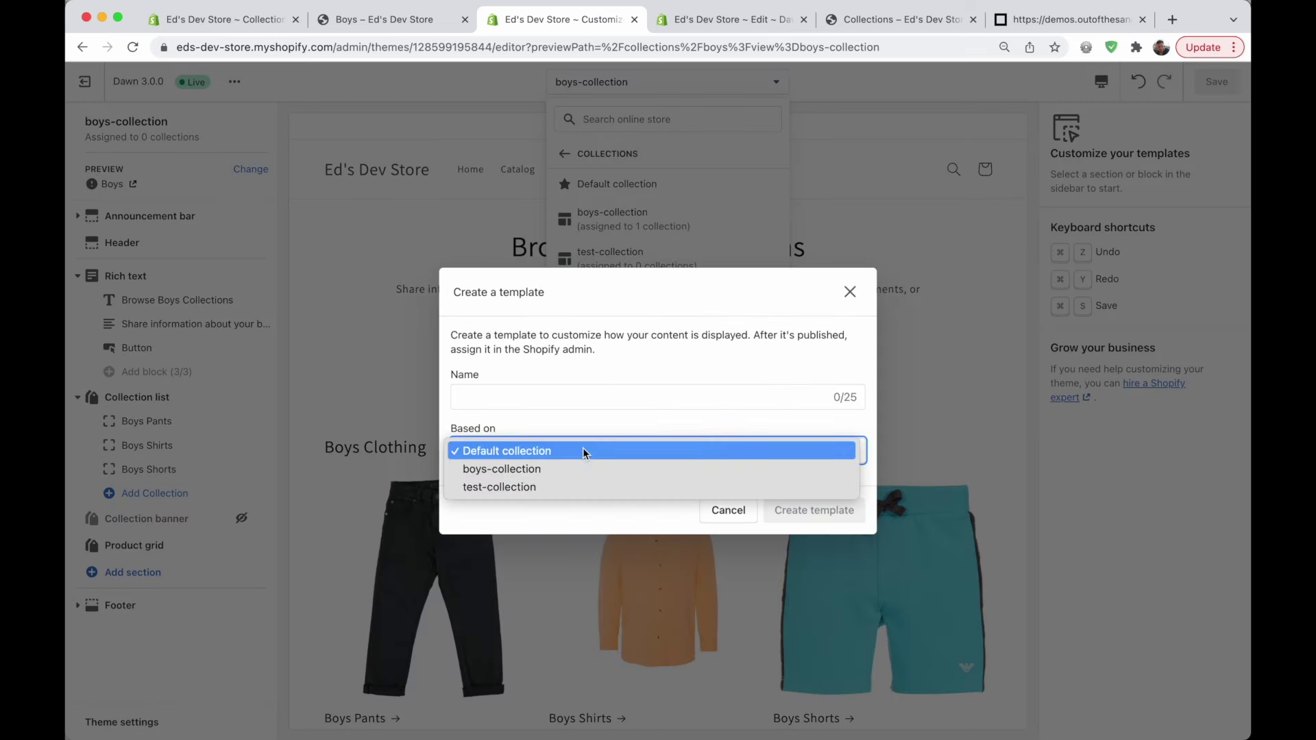
{"action": "left_click", "coordinate": [548, 470]}
{"action": "left_click", "coordinate": [559, 399]}
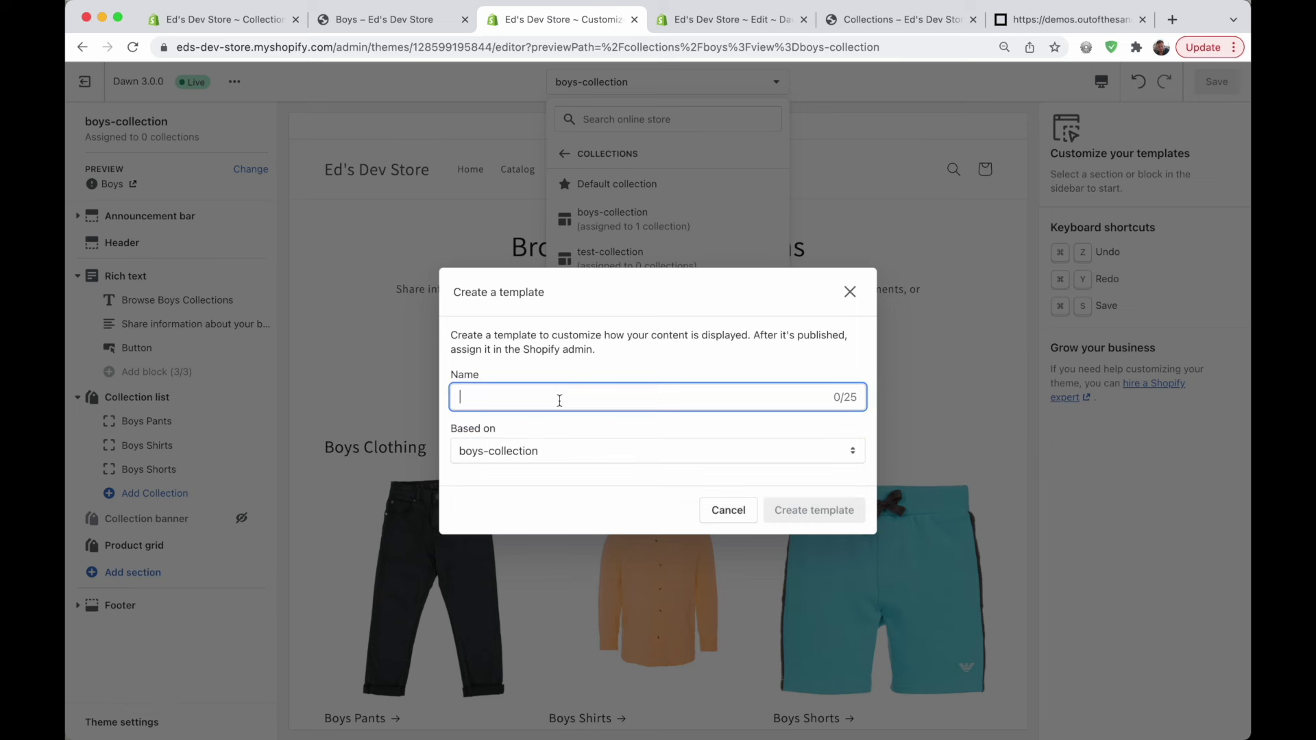
{"action": "type", "text": "girls-collection"}
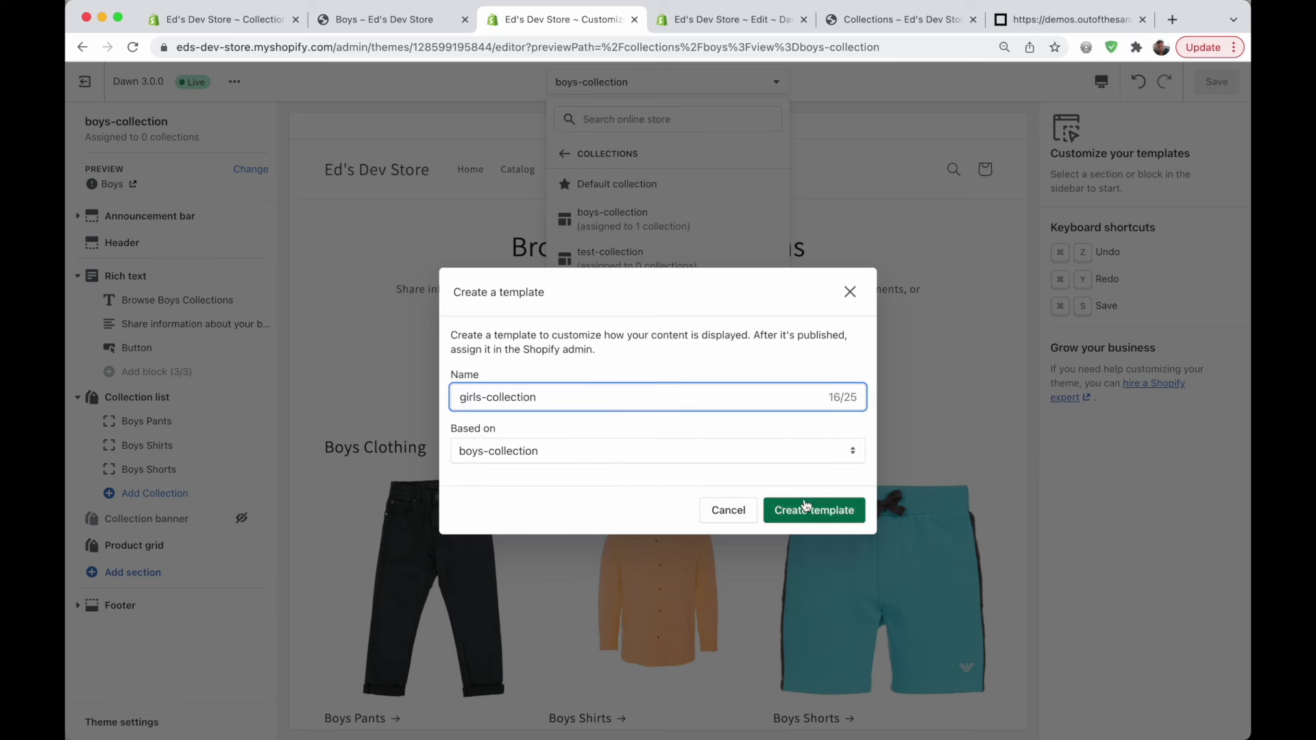
{"action": "left_click", "coordinate": [809, 511]}
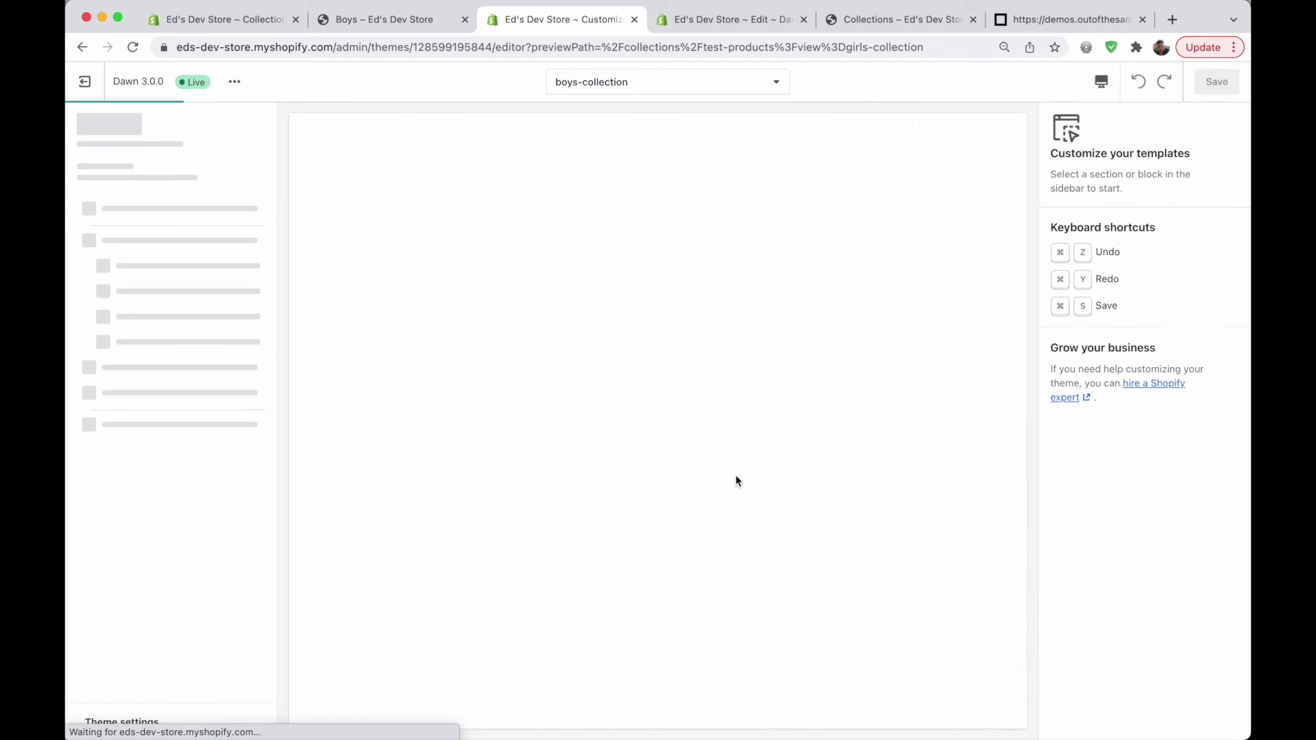
Preview the girls-collection template with the Girls Pants collection and check the subcollection list and product grid.
{"action": "left_click", "coordinate": [253, 172]}
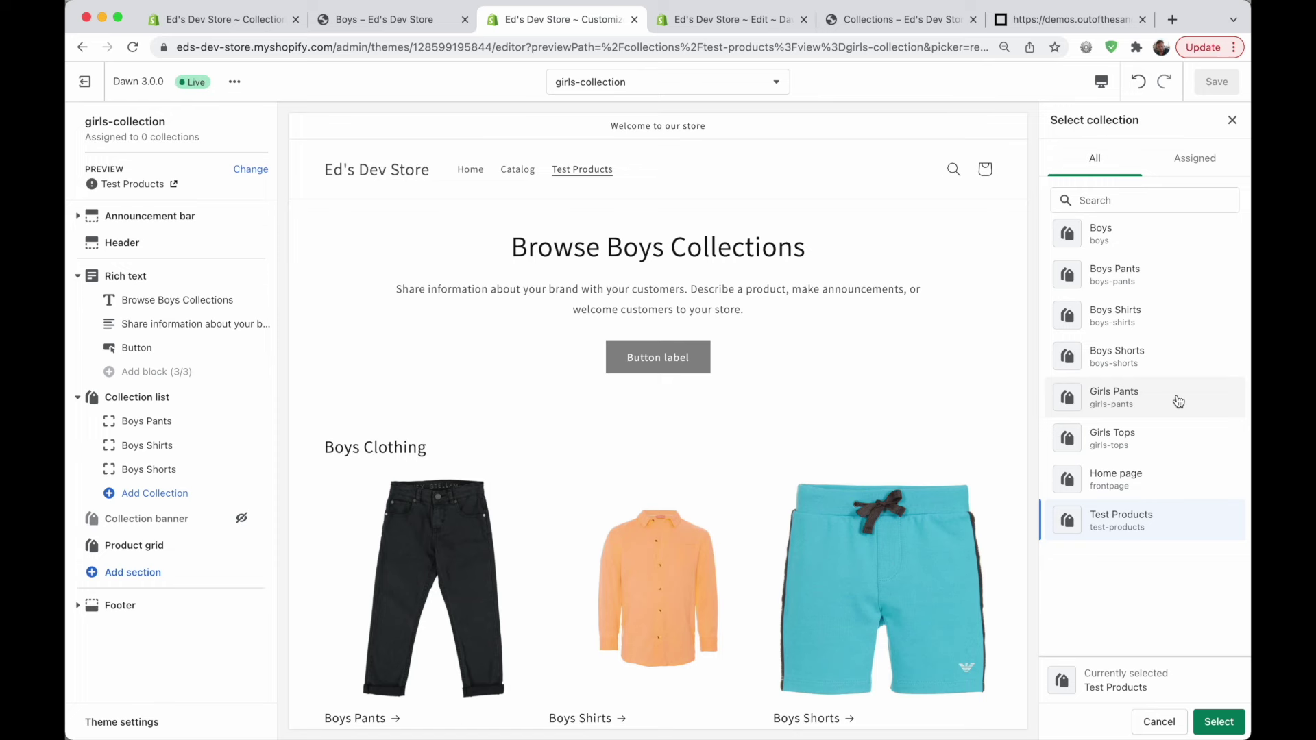
{"action": "double_click", "coordinate": [1178, 401]}
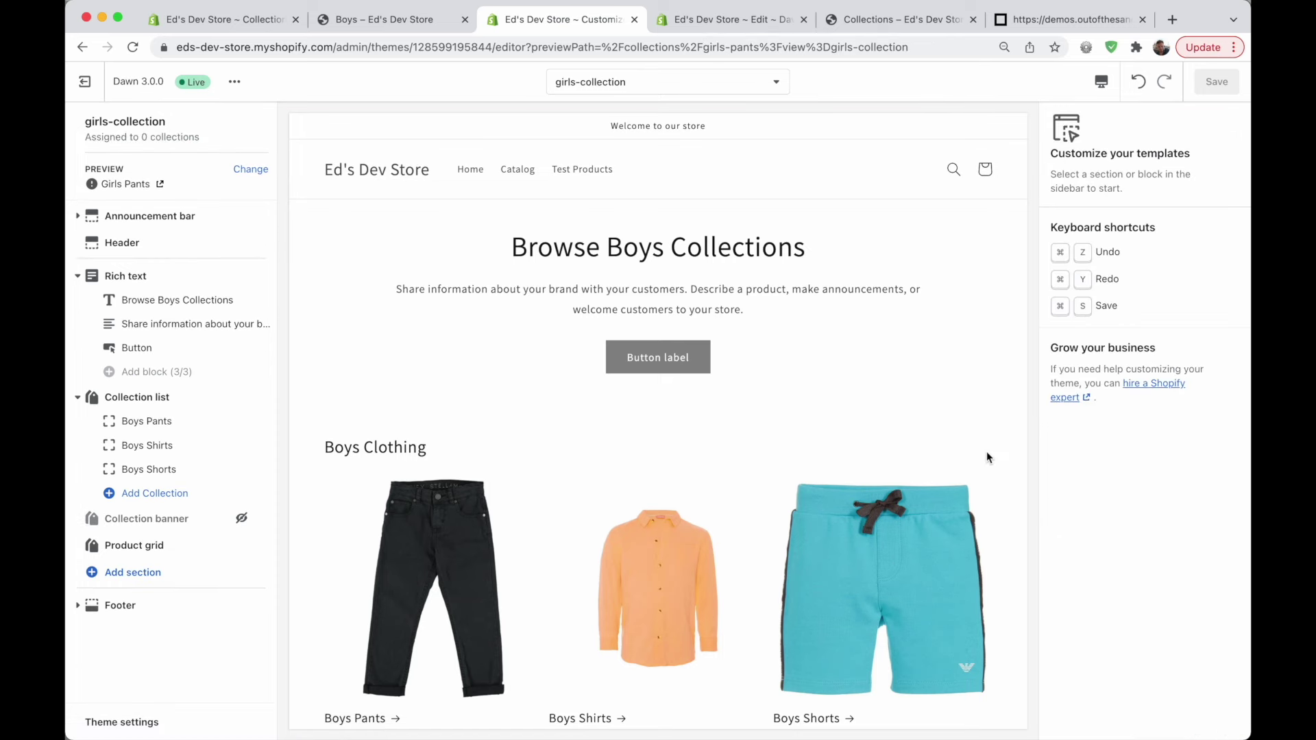
{"action": "scroll", "coordinate": [794, 393], "scroll_direction": "down", "scroll_amount": 8}
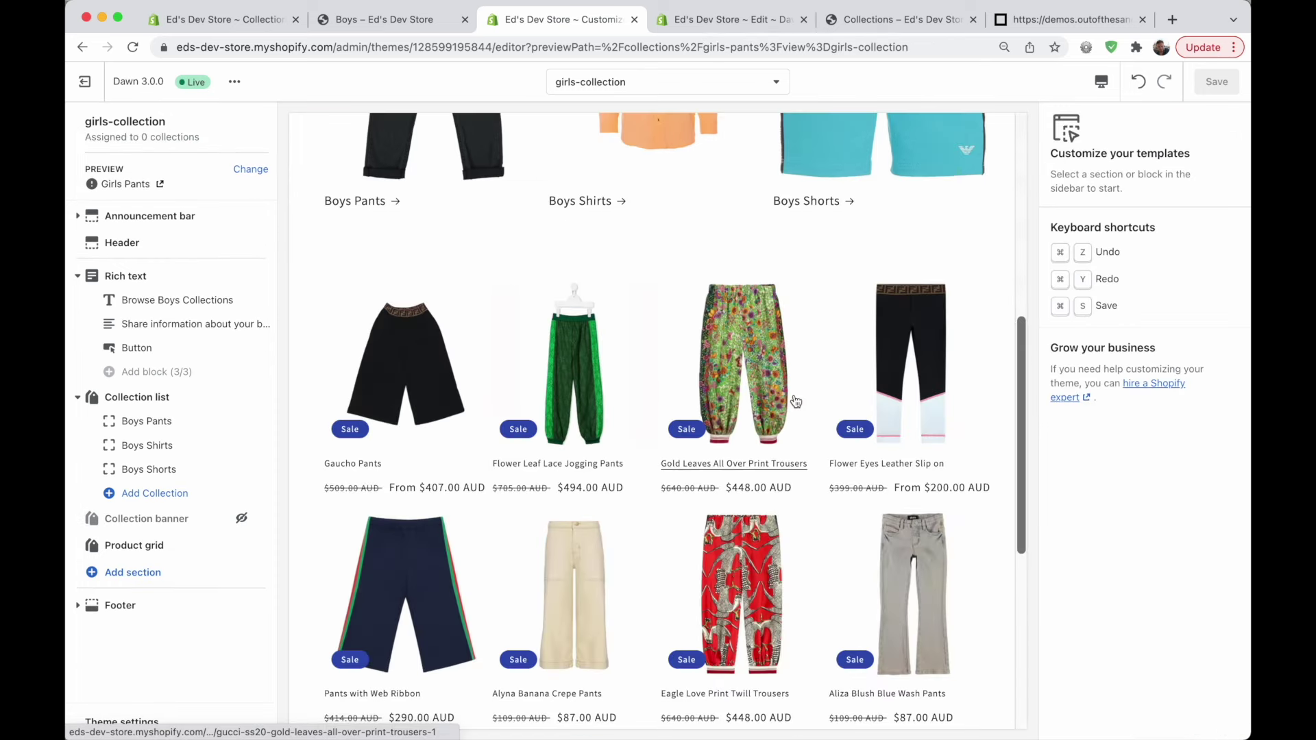
{"action": "scroll", "coordinate": [795, 401], "scroll_direction": "down", "scroll_amount": 2}
{"action": "scroll", "coordinate": [722, 377], "scroll_direction": "up", "scroll_amount": 8}
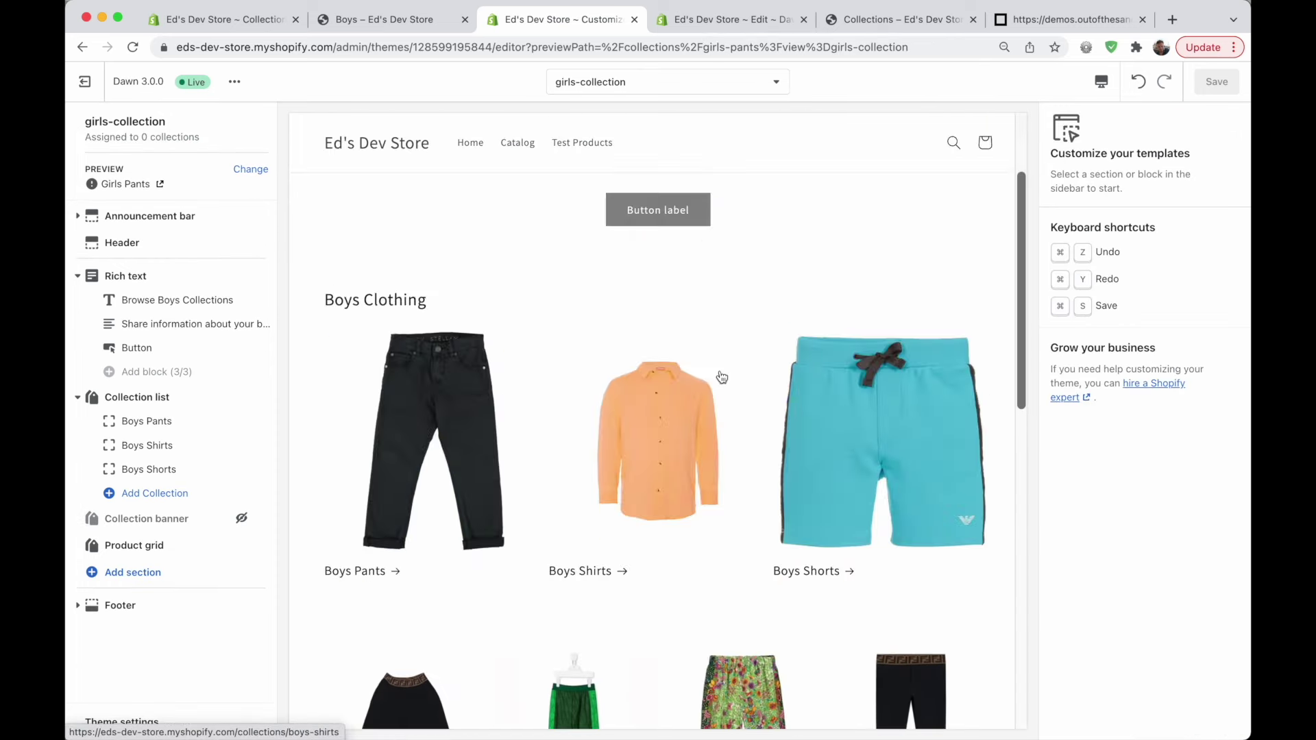
{"action": "scroll", "coordinate": [721, 377], "scroll_direction": "up", "scroll_amount": 3}
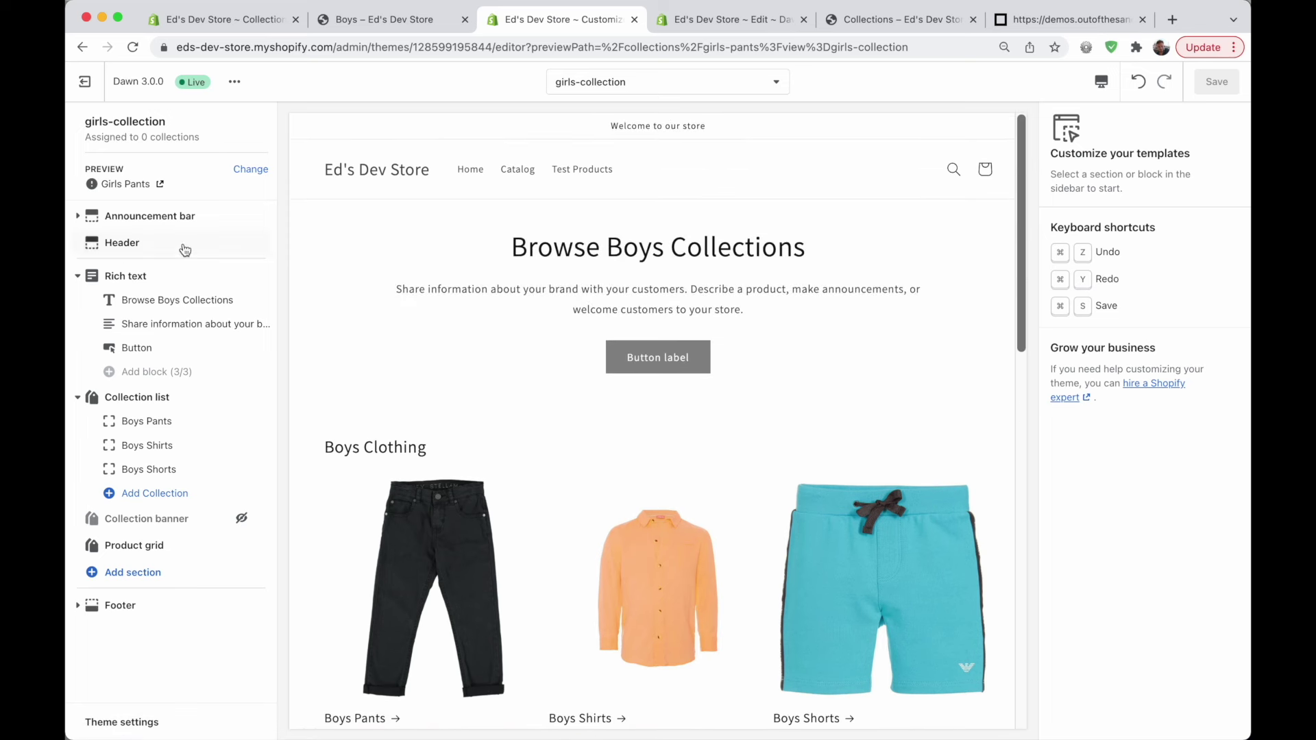
Change the heading of the rich text section to "Browse Girls Collections".
{"action": "left_click", "coordinate": [163, 275]}
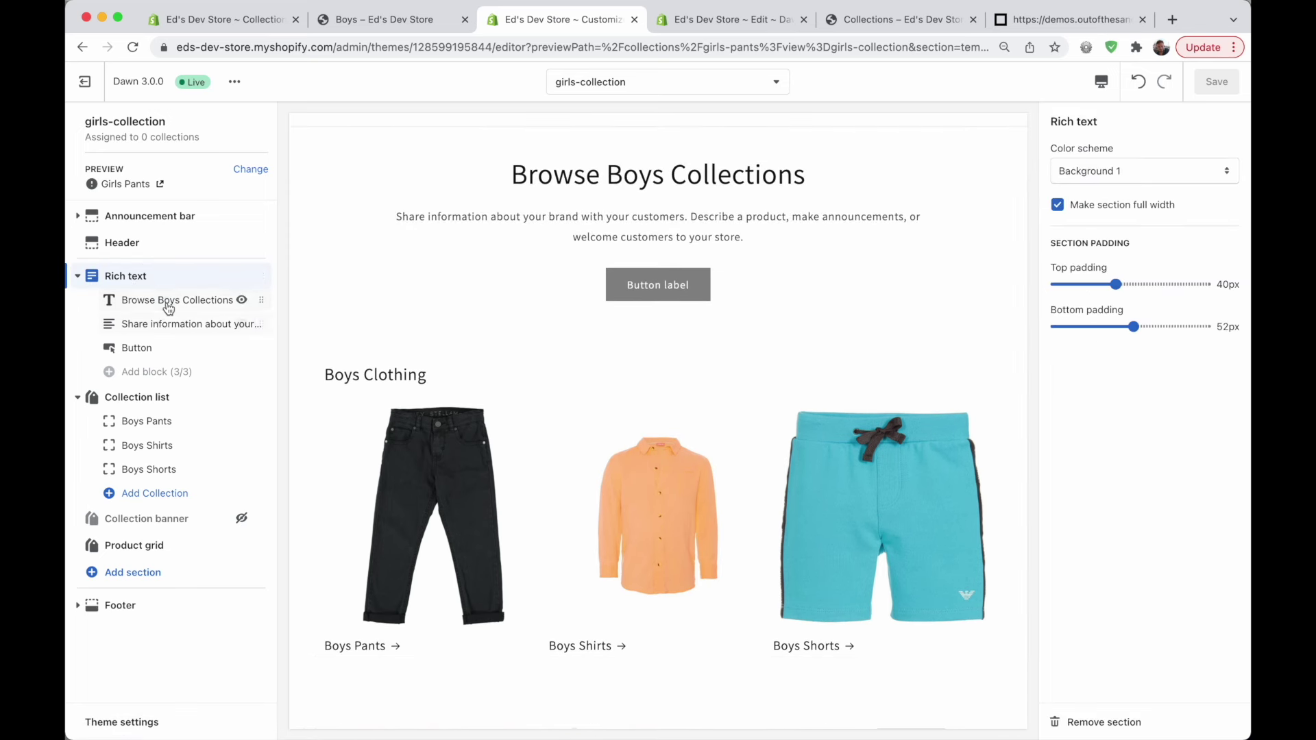
{"action": "left_click", "coordinate": [169, 302]}
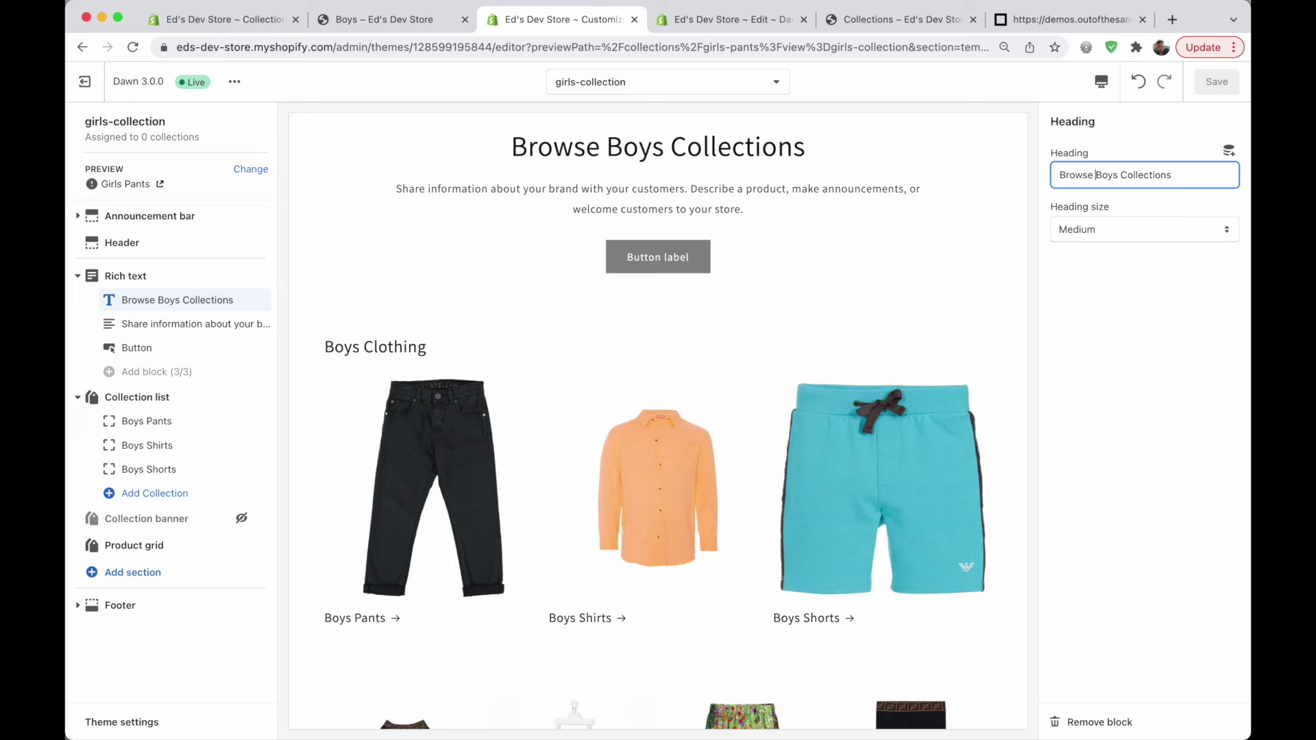
{"action": "double_click", "coordinate": [1105, 175]}
{"action": "key", "text": "BackSpace"}
{"action": "type", "text": "Girls"}
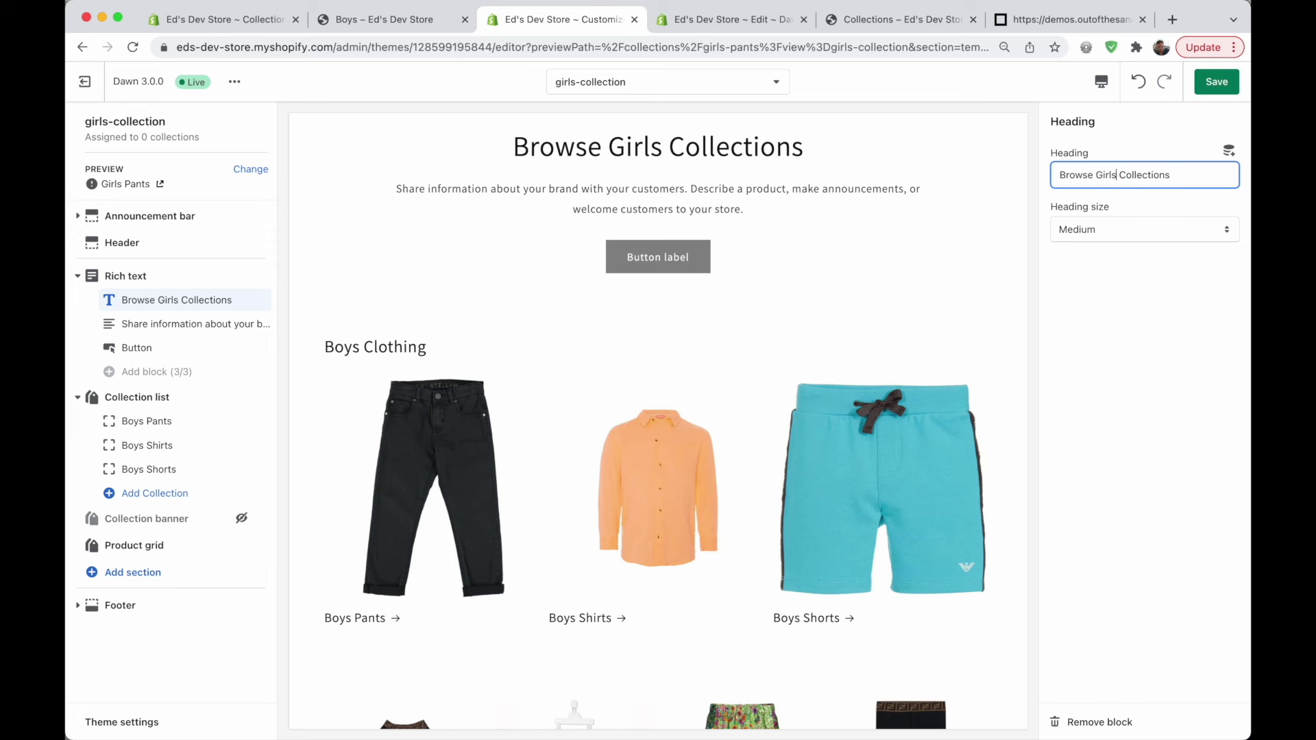
Open the heading of the collection list section for editing.
{"action": "left_click", "coordinate": [480, 356]}
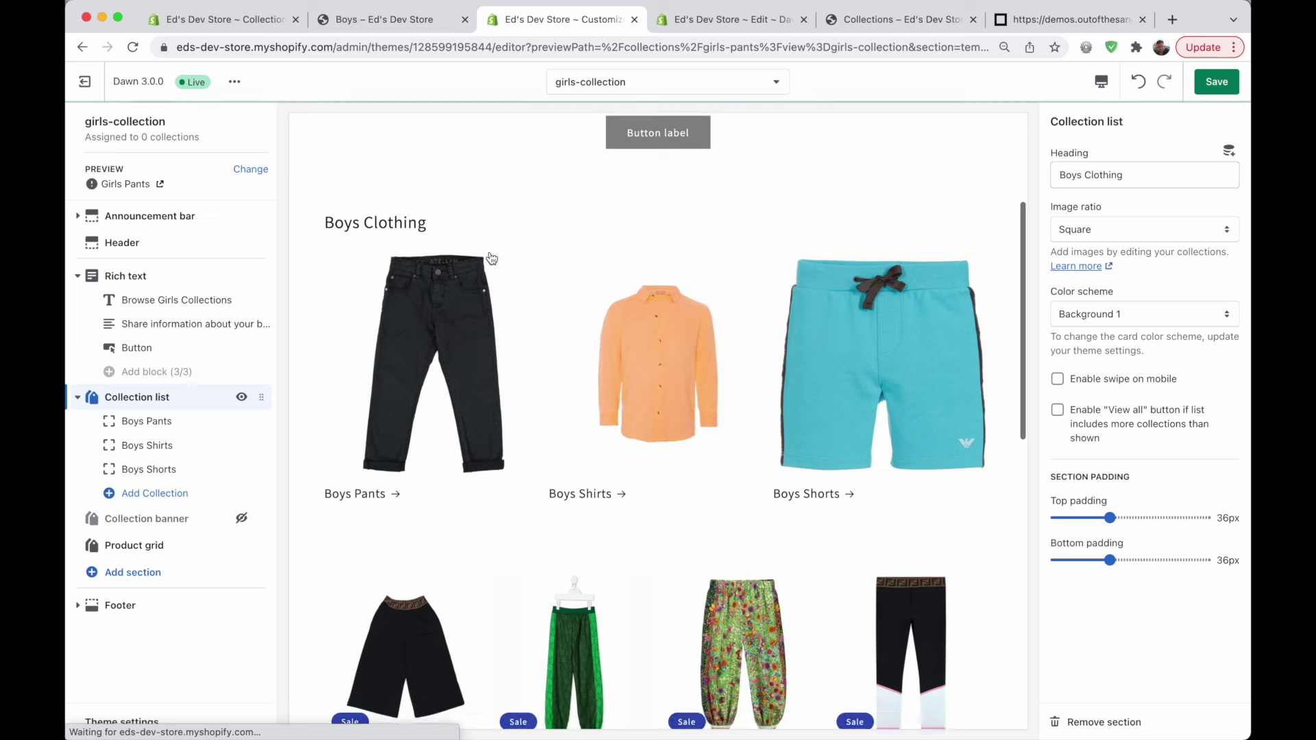
{"action": "left_click", "coordinate": [1157, 173]}
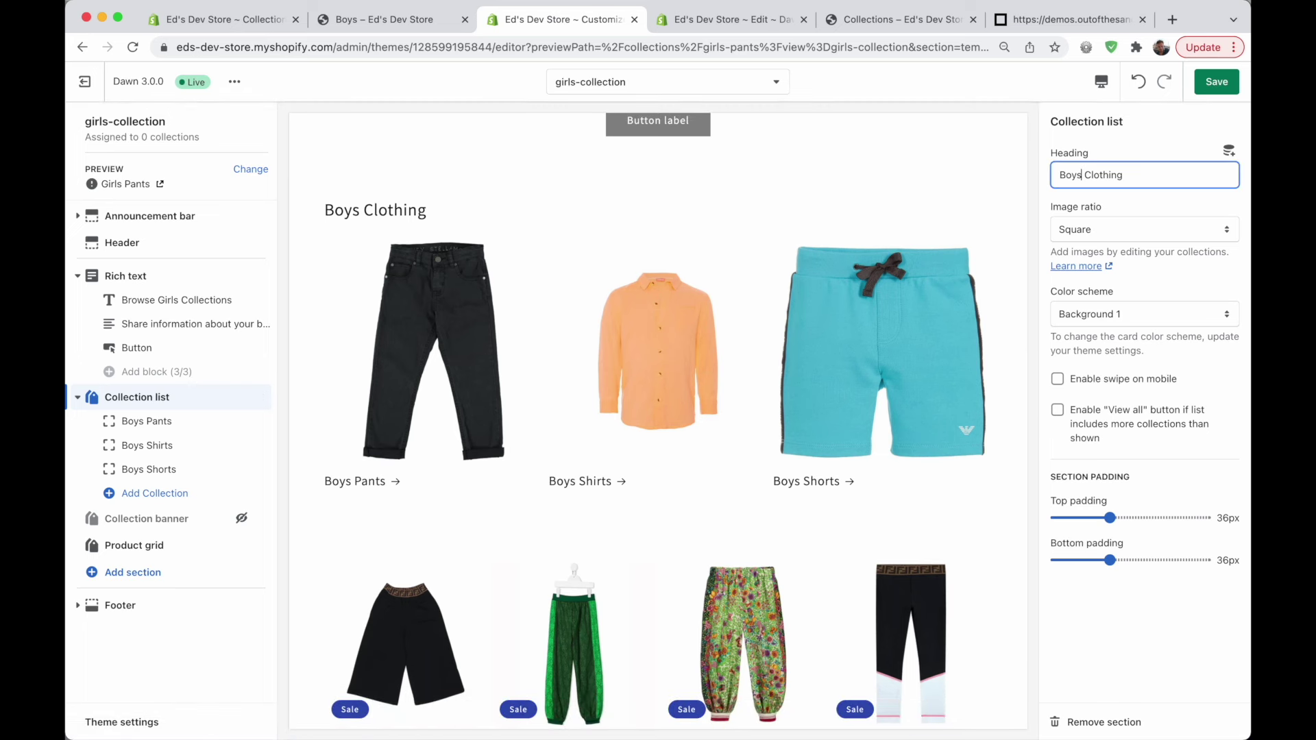